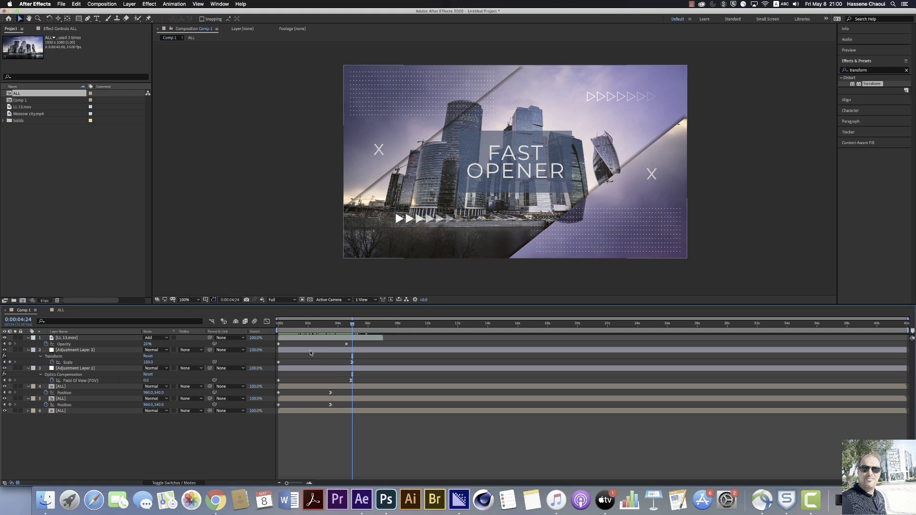
Preview the opening seconds of the finished Fast Opener animation in Comp 1
{"action": "left_click", "coordinate": [280, 327]}
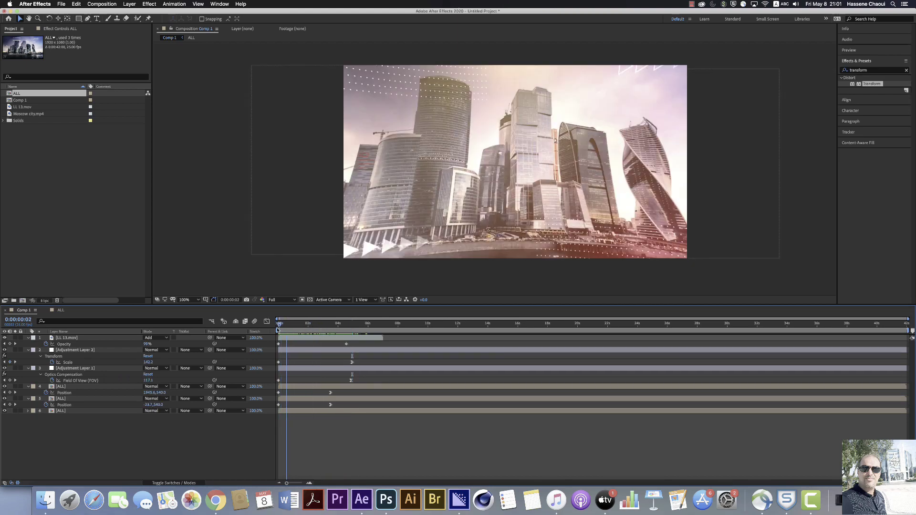
{"action": "key", "text": "space"}
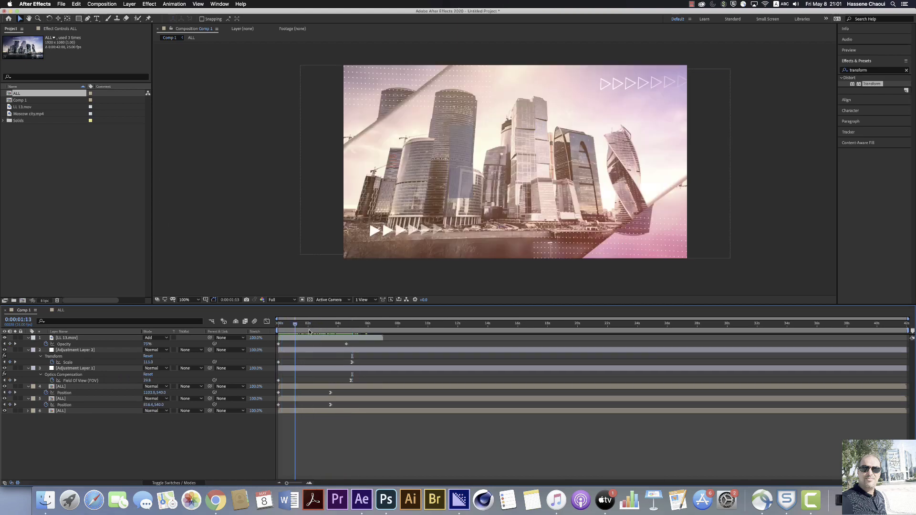
{"action": "left_click", "coordinate": [332, 324]}
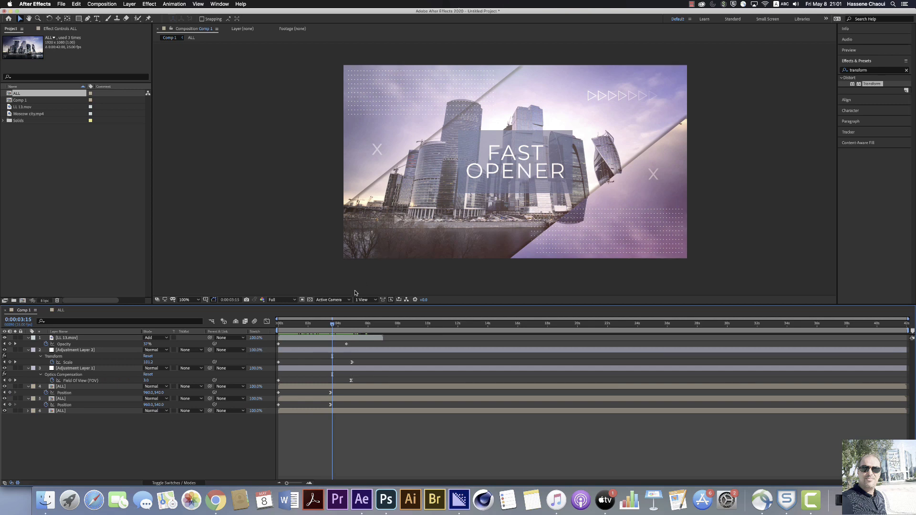
{"action": "left_click", "coordinate": [281, 325]}
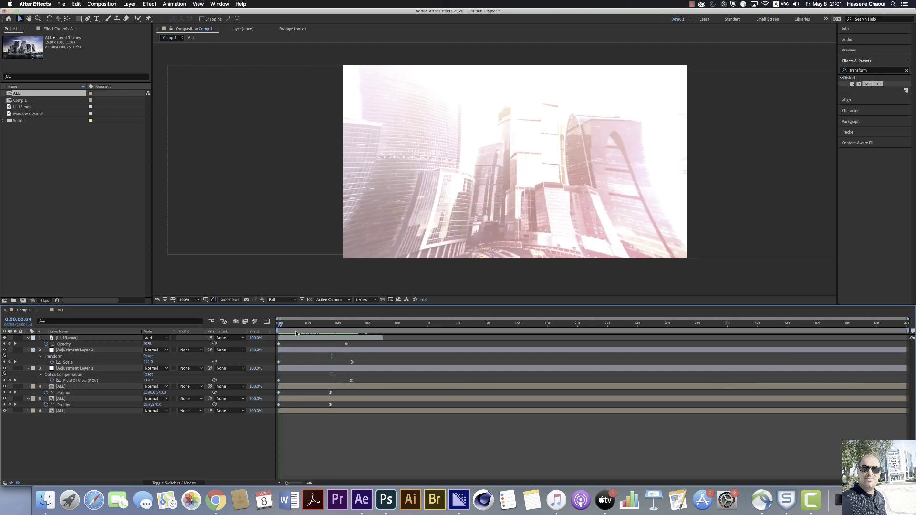
{"action": "left_click_drag", "start_coordinate": [296, 333], "coordinate": [334, 339]}
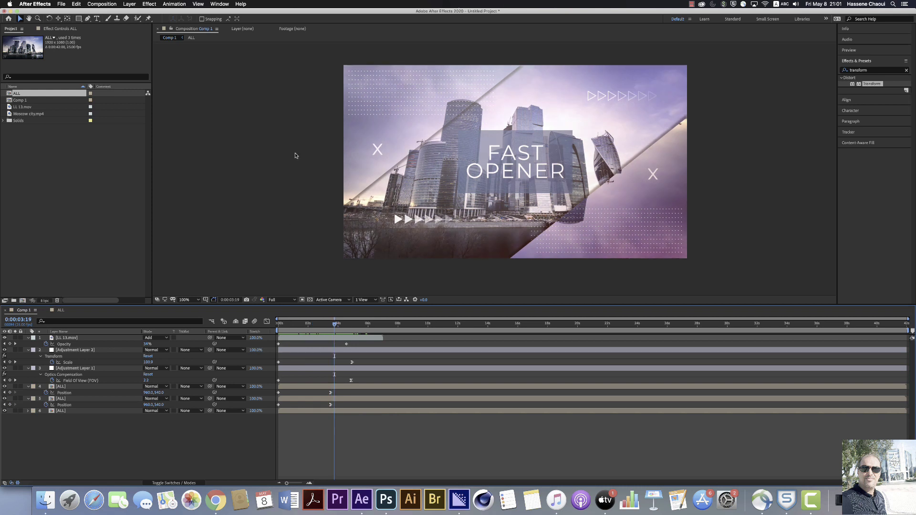
Group all existing project items into a new folder in the project
{"action": "left_click", "coordinate": [28, 134]}
{"action": "key", "text": "super+a"}
{"action": "left_click_drag", "start_coordinate": [27, 117], "coordinate": [13, 303]}
{"action": "left_click", "coordinate": [47, 148]}
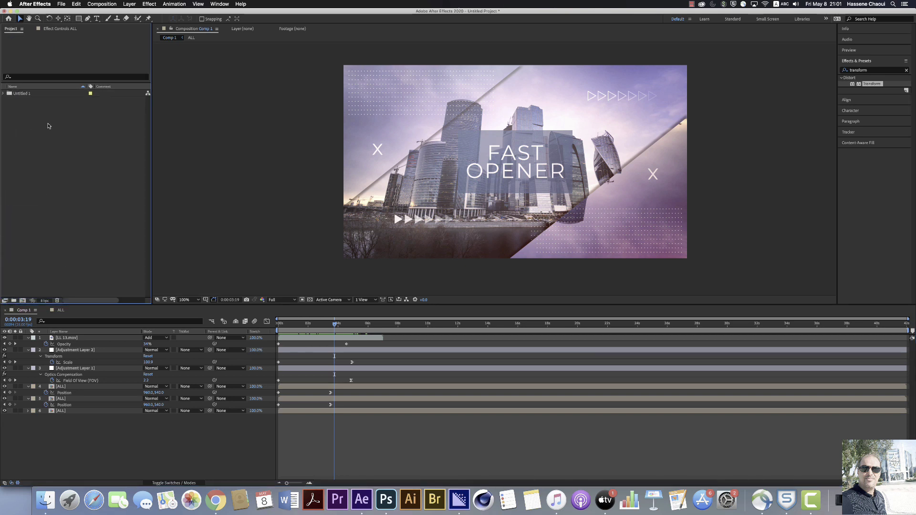
Create a new HDTV 1080 25 composition, 1920 by 1080 px, with a duration of 40 seconds
{"action": "right_click", "coordinate": [38, 126]}
{"action": "left_click", "coordinate": [54, 131]}
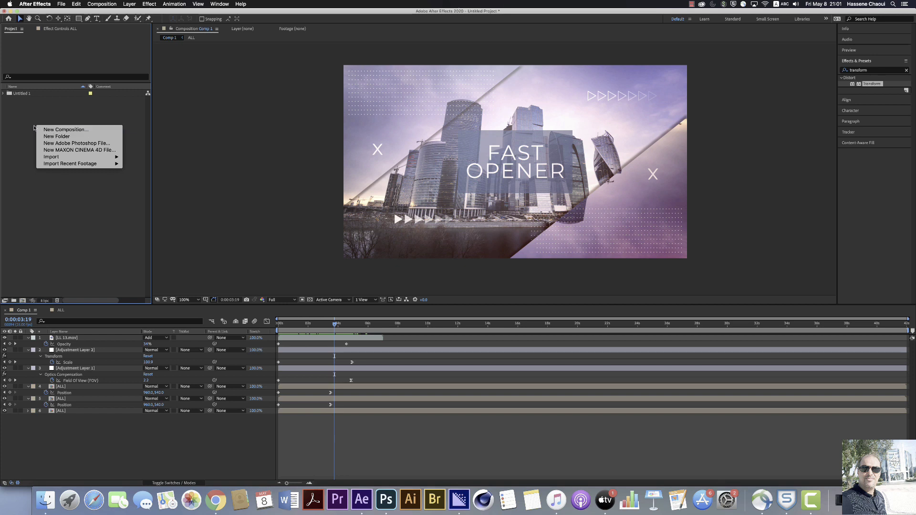
{"action": "left_click", "coordinate": [59, 131]}
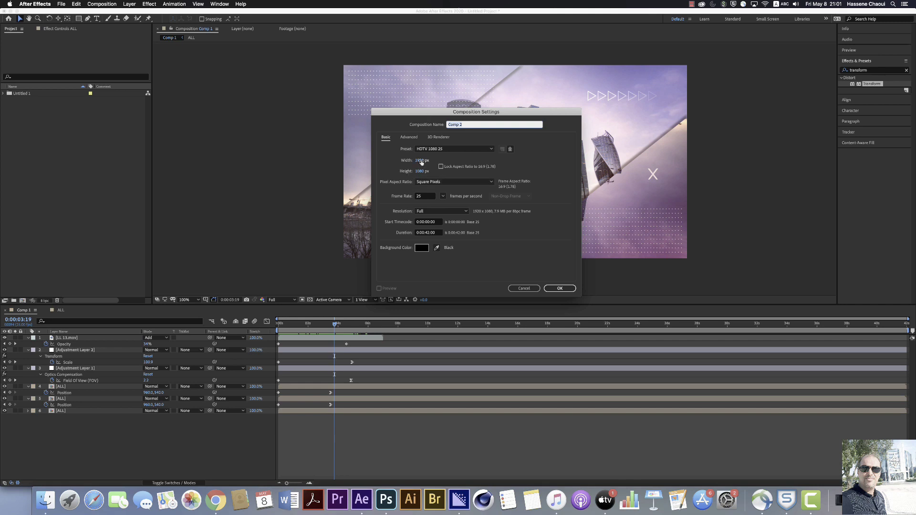
{"action": "left_click", "coordinate": [426, 233]}
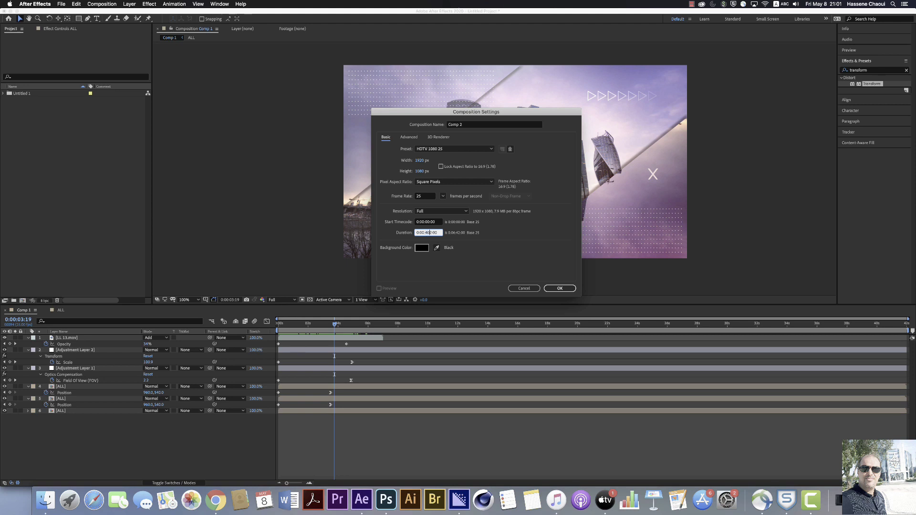
{"action": "left_click", "coordinate": [563, 290]}
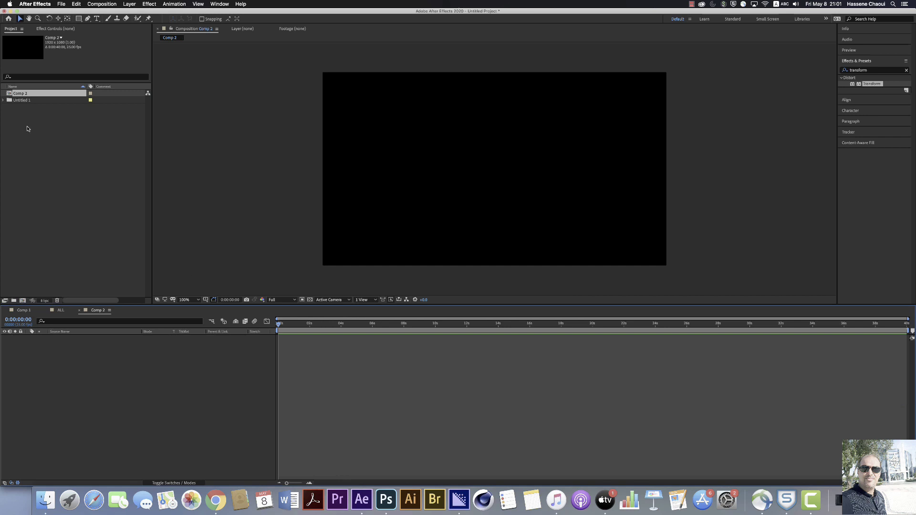
Add Moscow city.mp4 from the Untitled 1 folder to Comp 2 as a layer
{"action": "left_click", "coordinate": [4, 101]}
{"action": "left_click", "coordinate": [36, 128]}
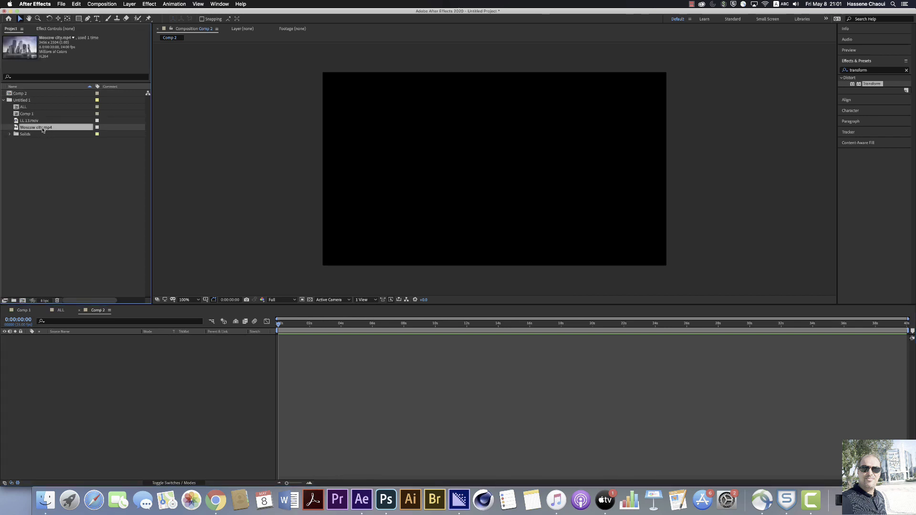
{"action": "left_click_drag", "start_coordinate": [41, 129], "coordinate": [78, 348]}
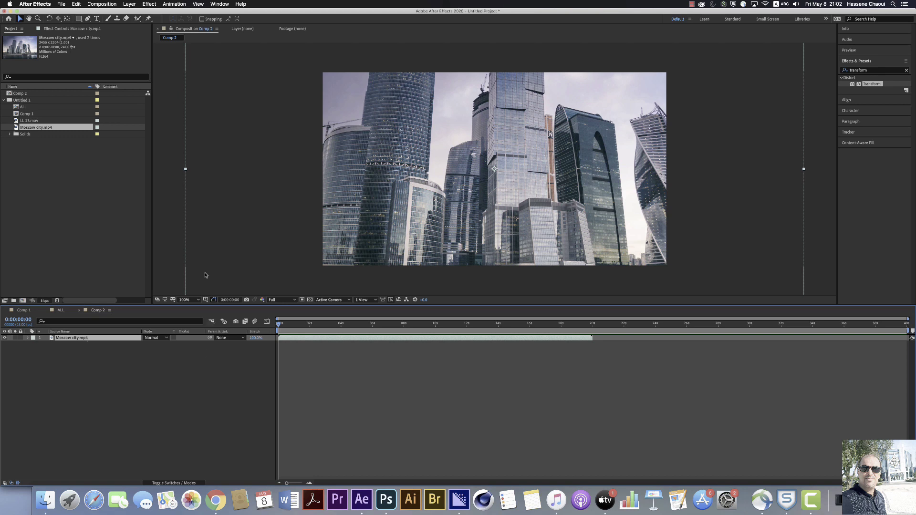
Scale the Moscow city.mp4 layer to fill the frame with Fit to Comp
{"action": "left_click", "coordinate": [130, 4]}
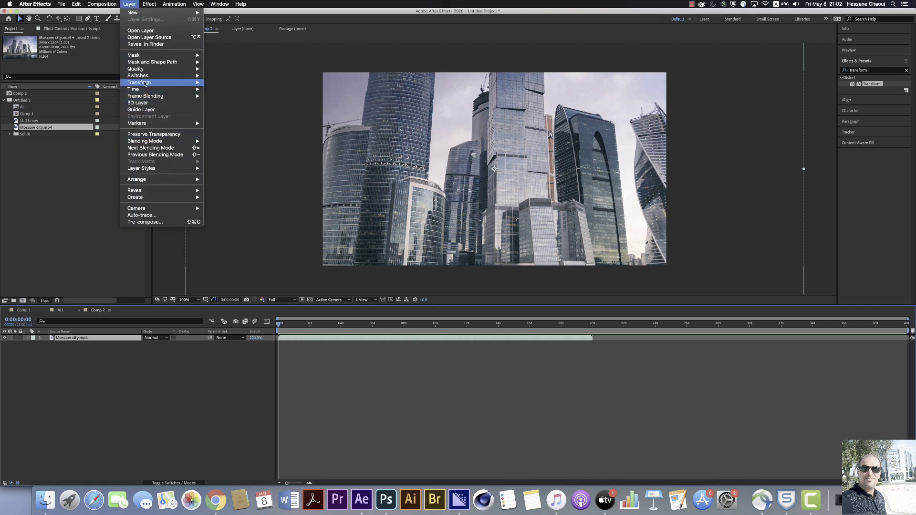
{"action": "mouse_move", "coordinate": [144, 83]}
{"action": "left_click", "coordinate": [227, 171]}
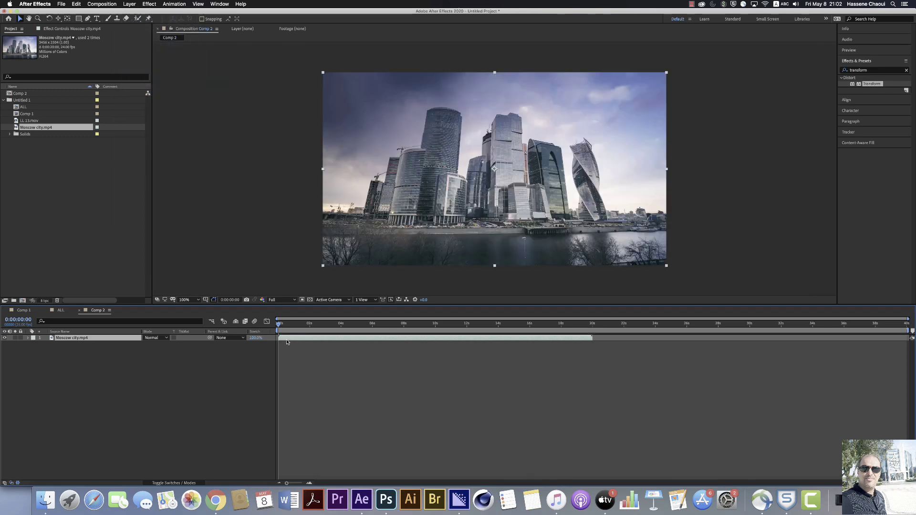
{"action": "left_click", "coordinate": [132, 4]}
{"action": "mouse_move", "coordinate": [144, 82]}
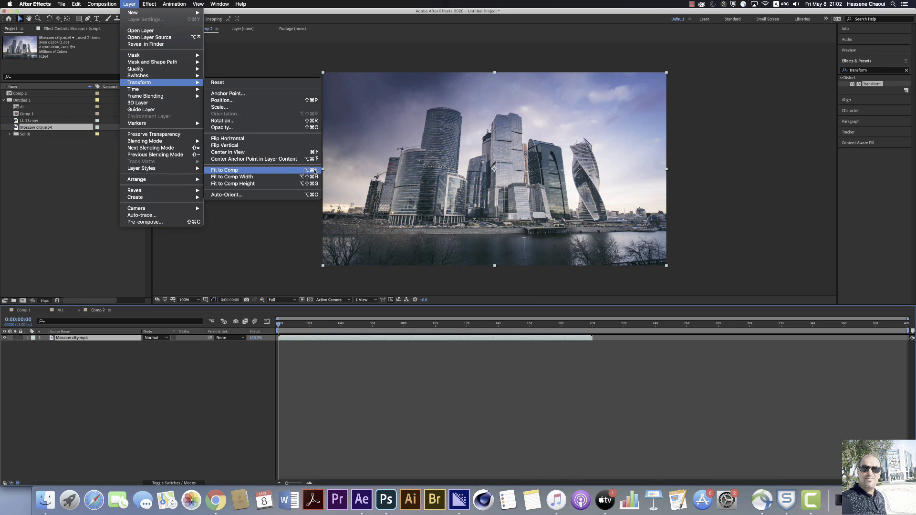
{"action": "left_click", "coordinate": [225, 372]}
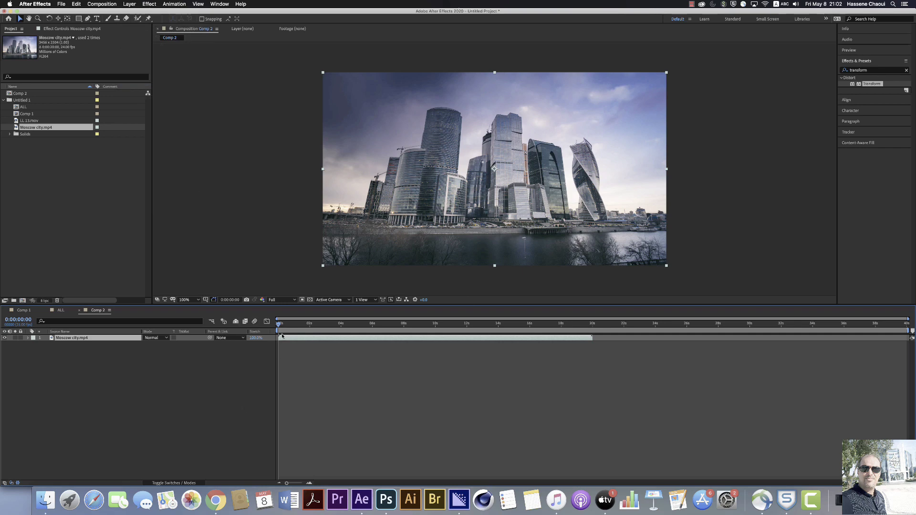
Scrub the fitted footage to about 5 seconds, then compare it with the finished Comp 1 and return to Comp 2
{"action": "left_click_drag", "start_coordinate": [279, 324], "coordinate": [357, 344]}
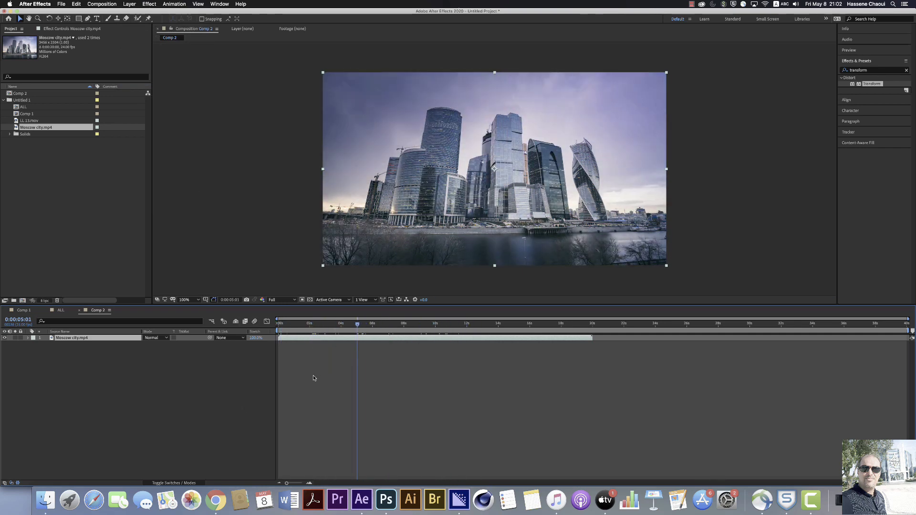
{"action": "left_click", "coordinate": [313, 375]}
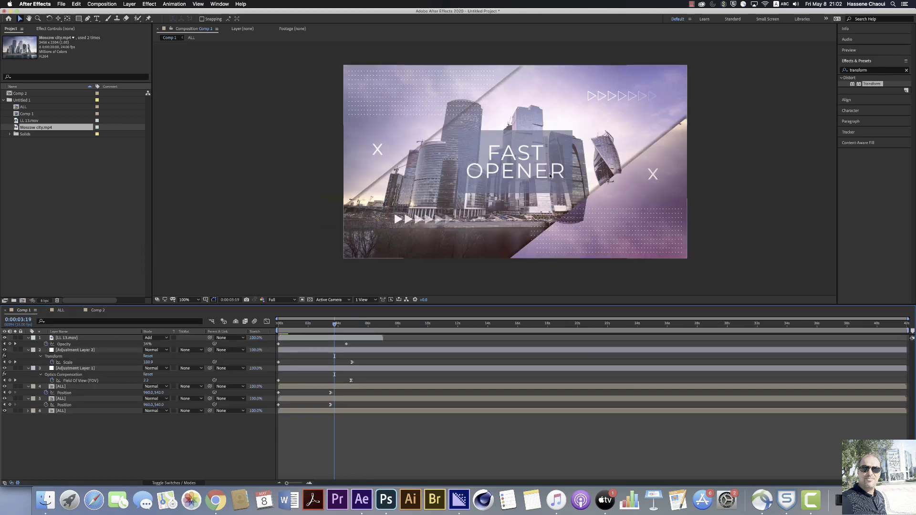
{"action": "left_click", "coordinate": [98, 311]}
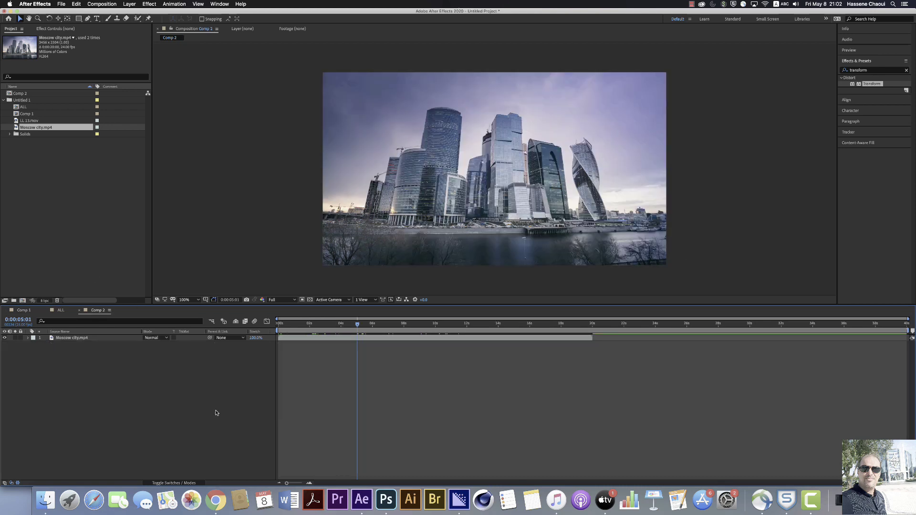
Draw a small circle about 7.6 px across with a white FFFFFF fill in the sky near the frame's upper-left corner
{"action": "scroll", "coordinate": [423, 193], "scroll_direction": "up", "scroll_amount": 1}
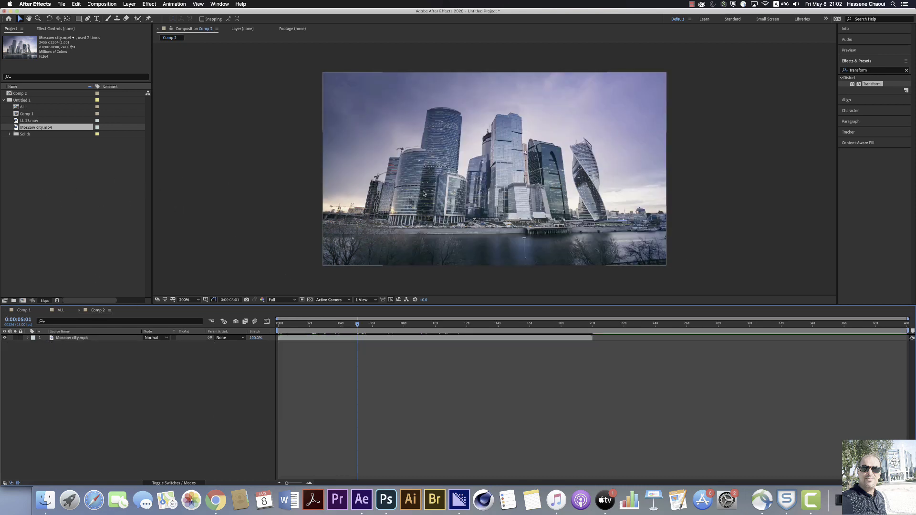
{"action": "scroll", "coordinate": [474, 198], "scroll_direction": "up", "scroll_amount": 2}
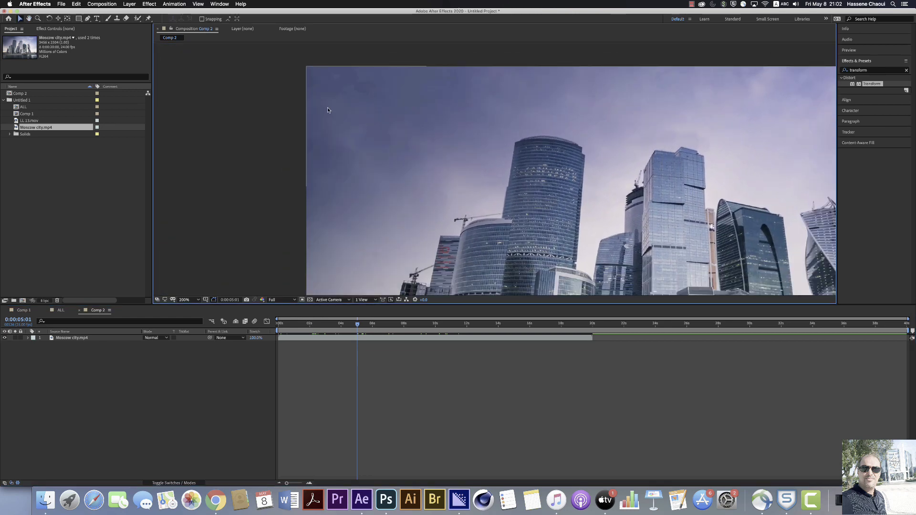
{"action": "mouse_move", "coordinate": [78, 19]}
{"action": "left_mouse_down"}
{"action": "mouse_move", "coordinate": [100, 23]}
{"action": "mouse_move", "coordinate": [103, 34]}
{"action": "left_mouse_up"}
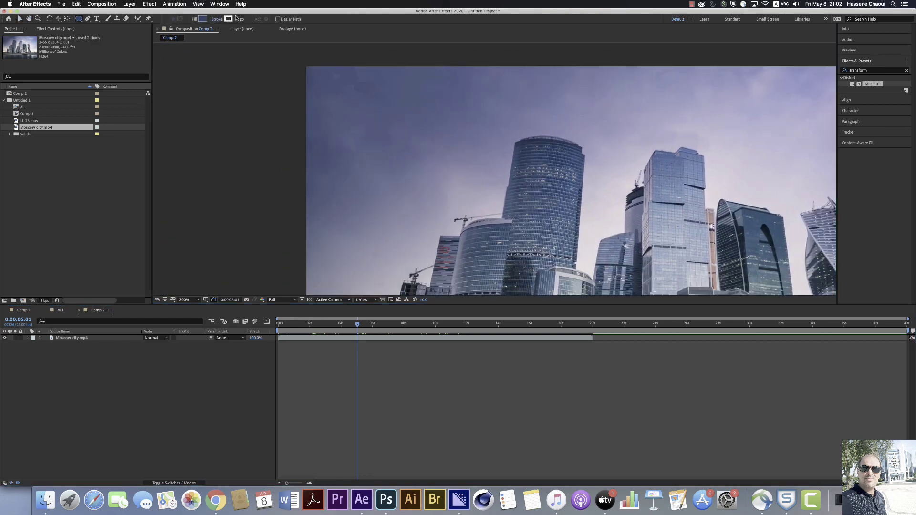
{"action": "left_click", "coordinate": [202, 20]}
{"action": "left_click_drag", "start_coordinate": [159, 193], "coordinate": [147, 180]}
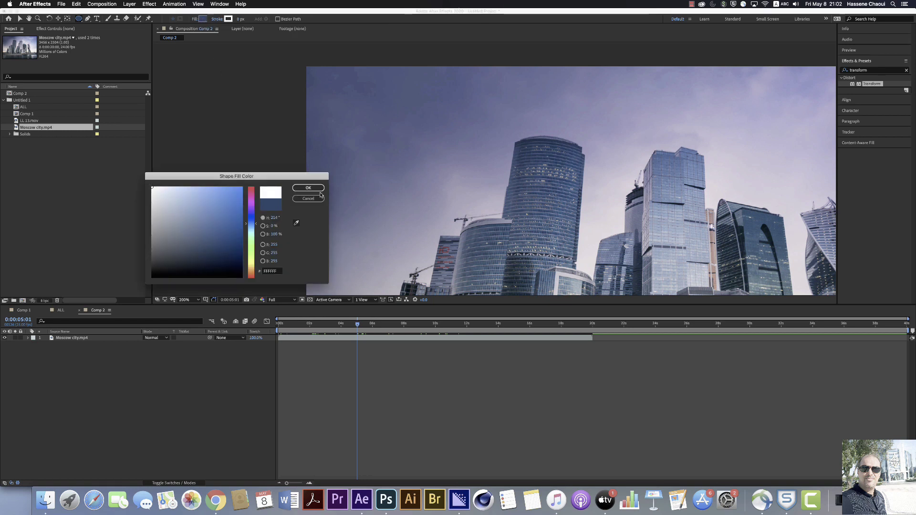
{"action": "left_click", "coordinate": [319, 190]}
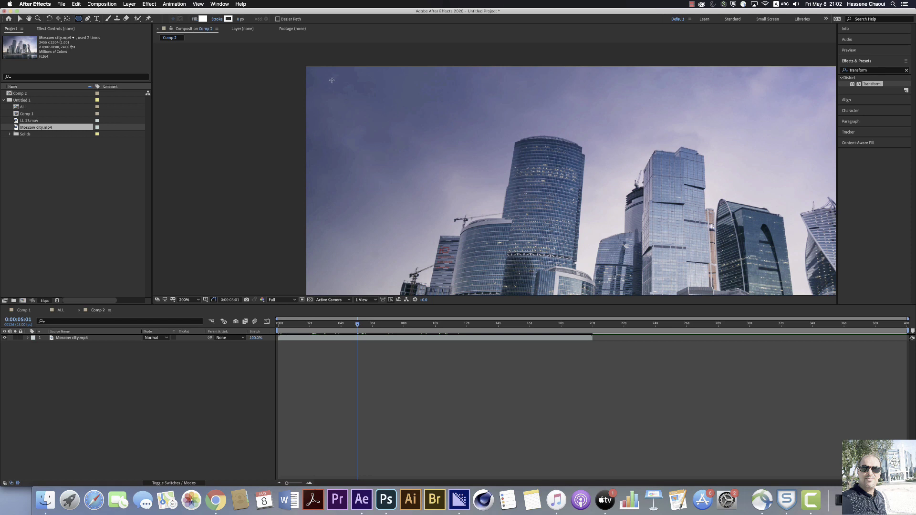
{"action": "left_click_drag", "start_coordinate": [331, 79], "coordinate": [333, 82]}
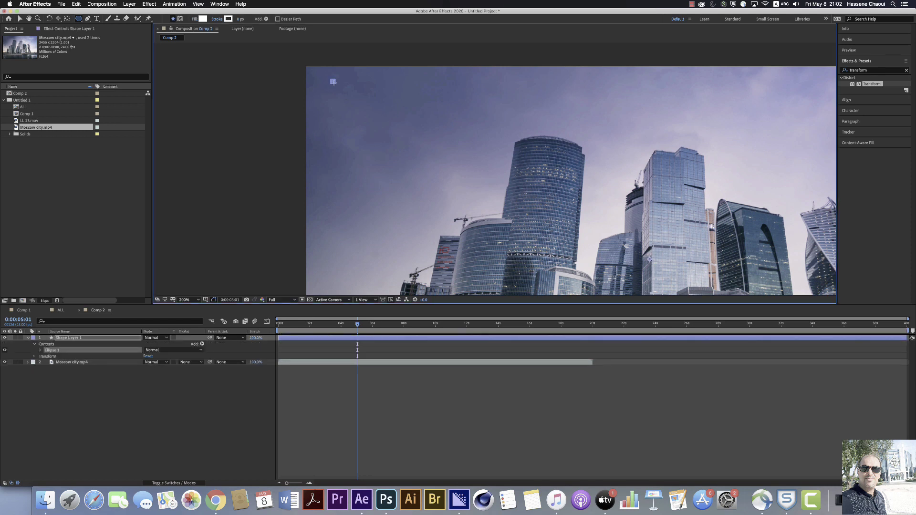
{"action": "key", "text": "F2"}
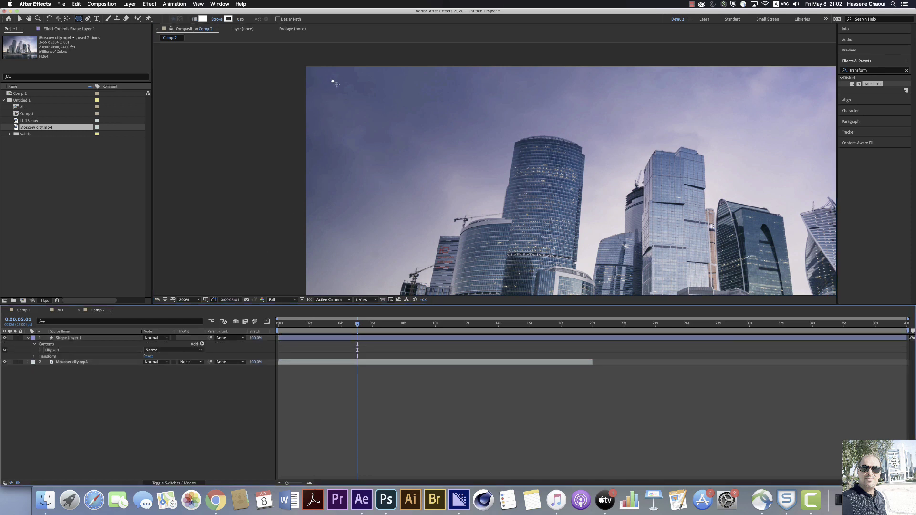
Set the Ellipse Path 1 size of the small circle to 5.0 by 5.0
{"action": "left_click", "coordinate": [41, 351]}
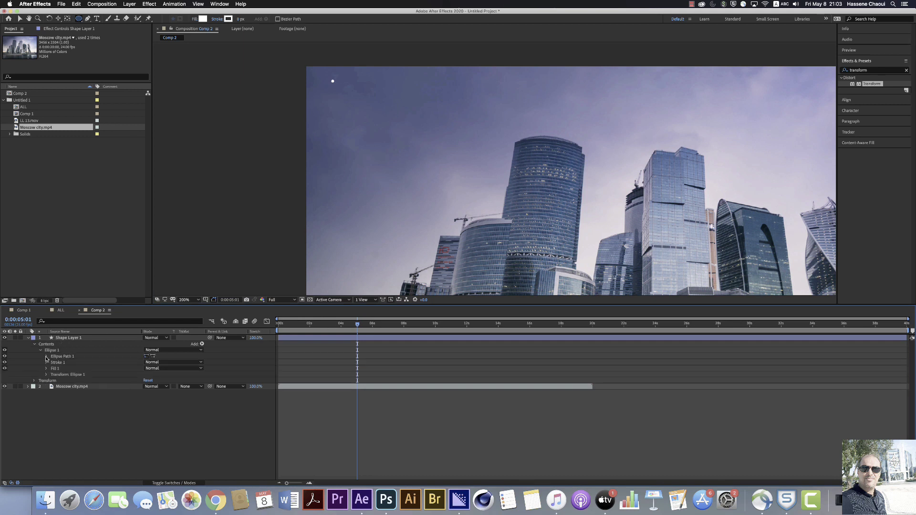
{"action": "left_click", "coordinate": [46, 356]}
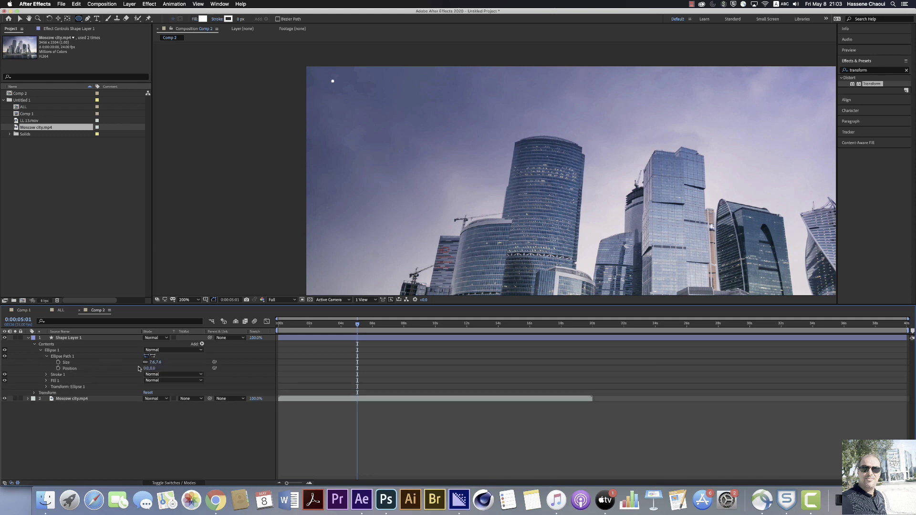
{"action": "left_click", "coordinate": [156, 362]}
{"action": "type", "text": "5.0,5.0"}
{"action": "key", "text": "Return"}
Add a Repeater to the whole Shape Layer 1
{"action": "left_click", "coordinate": [69, 338]}
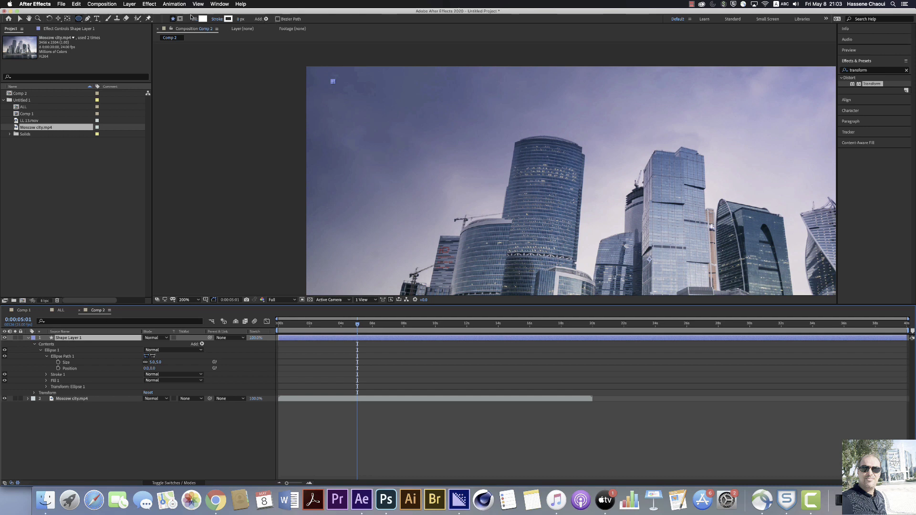
{"action": "left_click", "coordinate": [266, 20]}
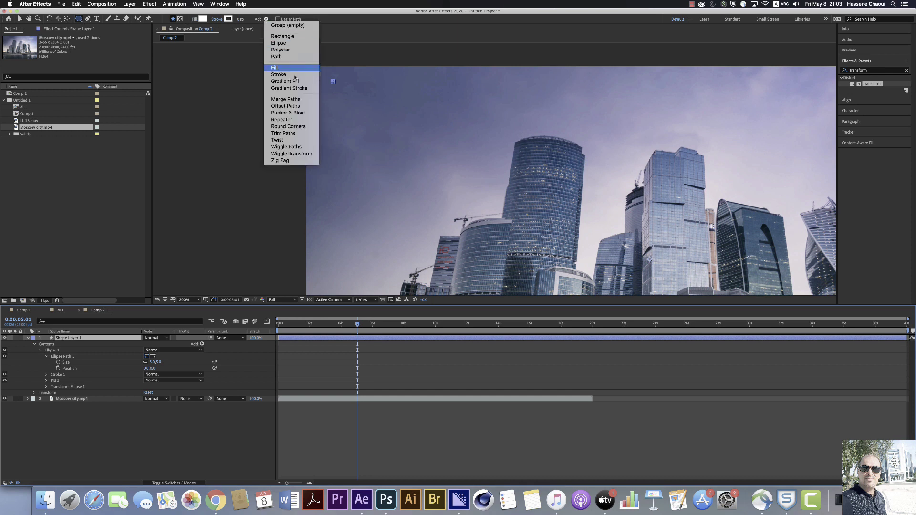
{"action": "left_click", "coordinate": [282, 120]}
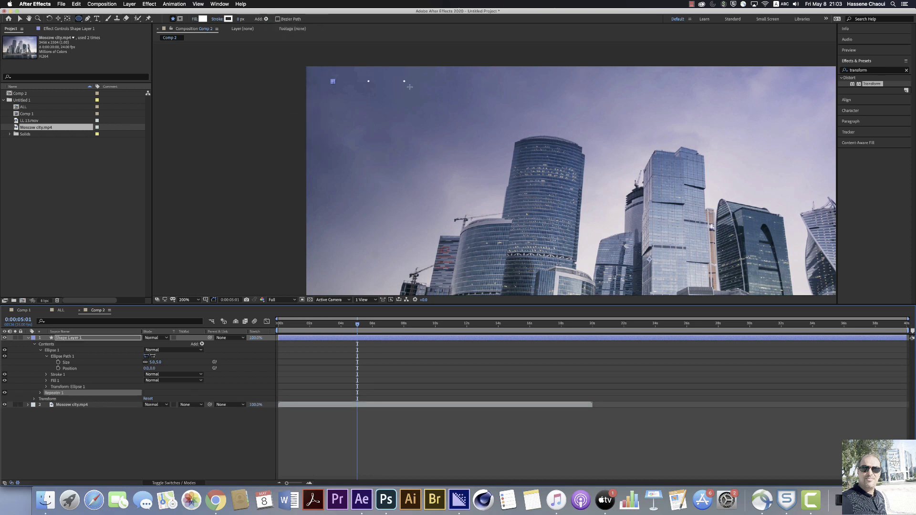
Set the Transform: Repeater 1 position to 22.0, 0.0 so the dots sit close together in a row
{"action": "left_click", "coordinate": [41, 392]}
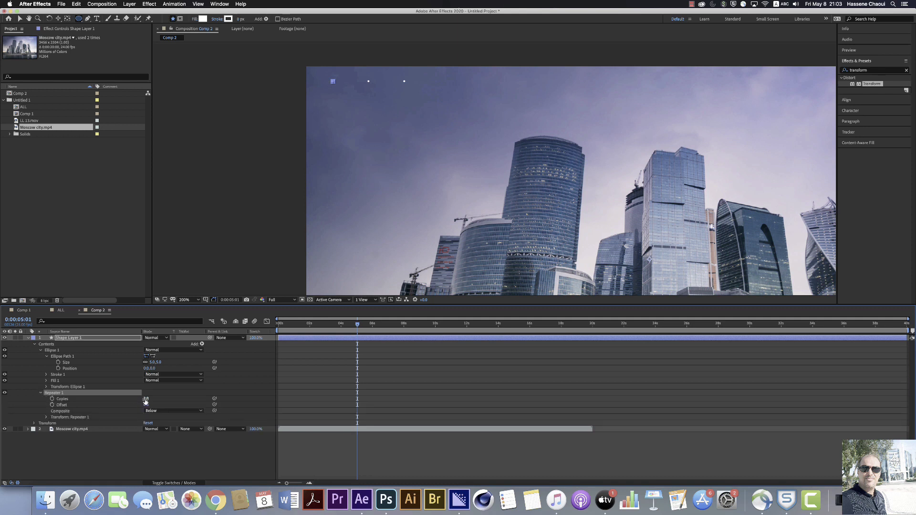
{"action": "left_click", "coordinate": [46, 417]}
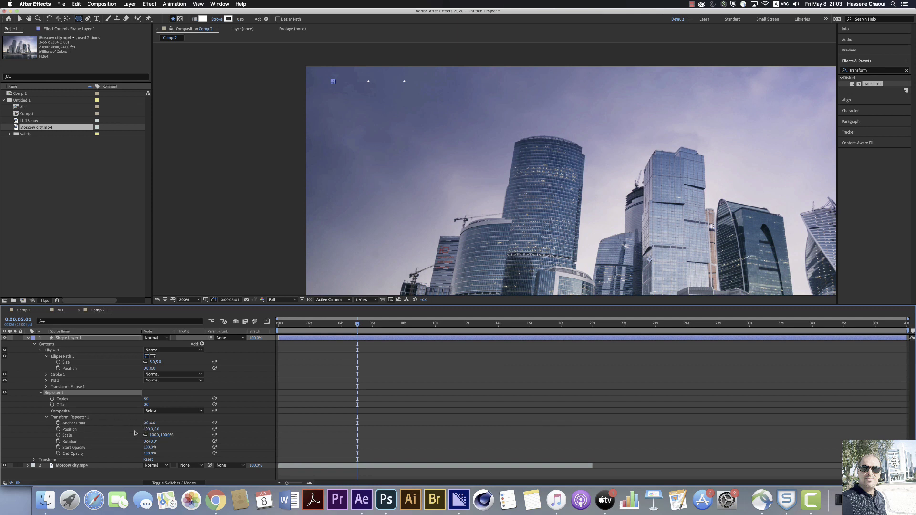
{"action": "left_click_drag", "start_coordinate": [145, 429], "coordinate": [131, 430]}
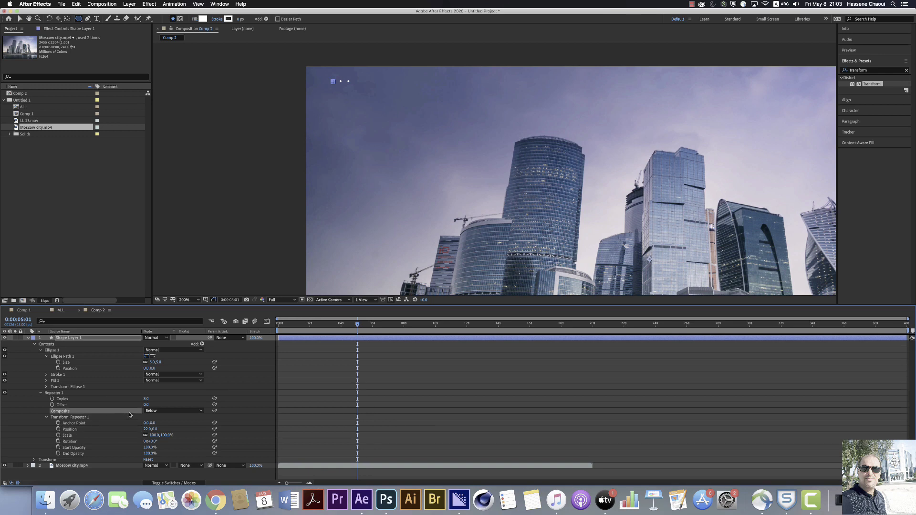
Increase the Repeater 1 copies to 39, extending the row of dots across the sky
{"action": "left_click", "coordinate": [172, 400]}
{"action": "left_click_drag", "start_coordinate": [145, 399], "coordinate": [155, 400]}
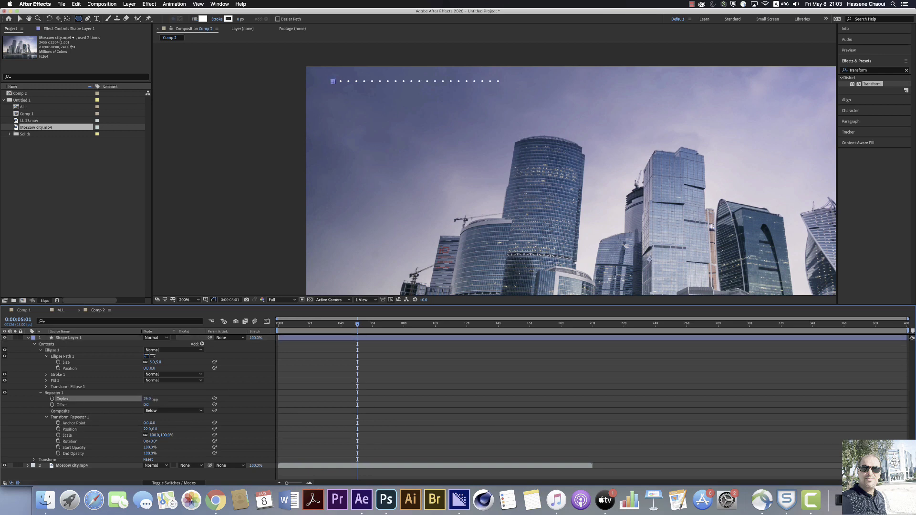
{"action": "scroll", "coordinate": [548, 151], "scroll_direction": "down", "scroll_amount": 3}
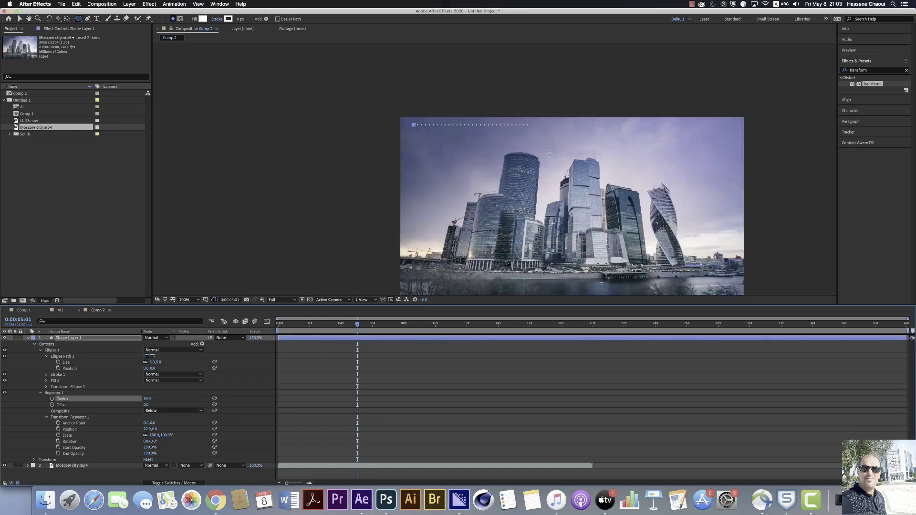
{"action": "left_click_drag", "start_coordinate": [541, 167], "coordinate": [486, 134]}
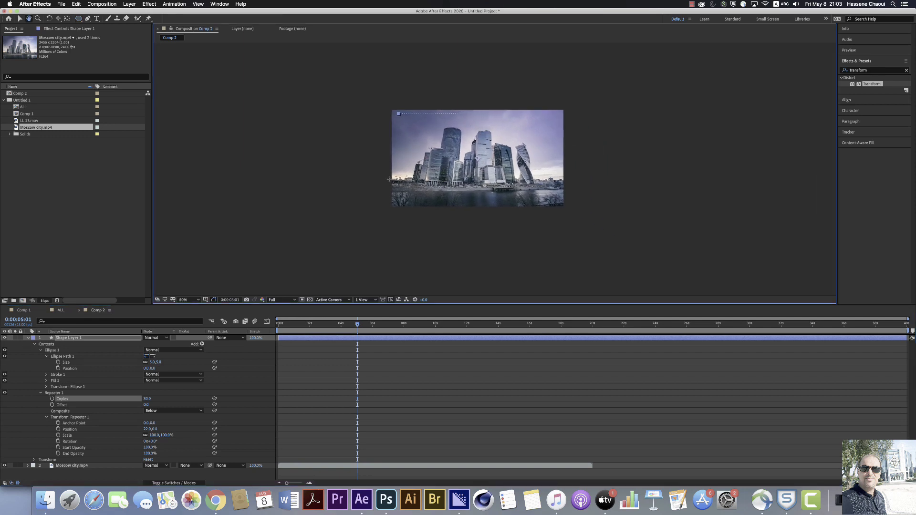
{"action": "scroll", "coordinate": [389, 180], "scroll_direction": "up", "scroll_amount": 1}
{"action": "scroll", "coordinate": [390, 187], "scroll_direction": "down", "scroll_amount": 1}
{"action": "scroll", "coordinate": [407, 168], "scroll_direction": "up", "scroll_amount": 2}
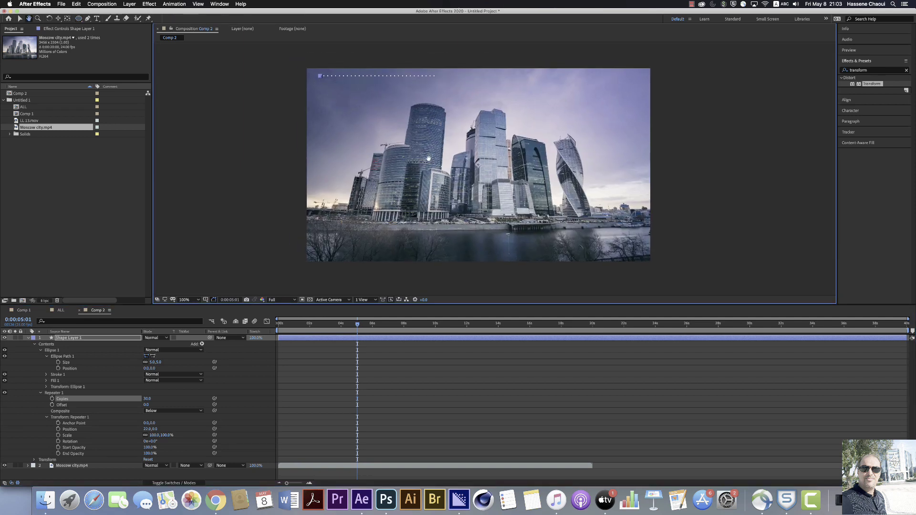
{"action": "left_click_drag", "start_coordinate": [146, 401], "coordinate": [148, 399]}
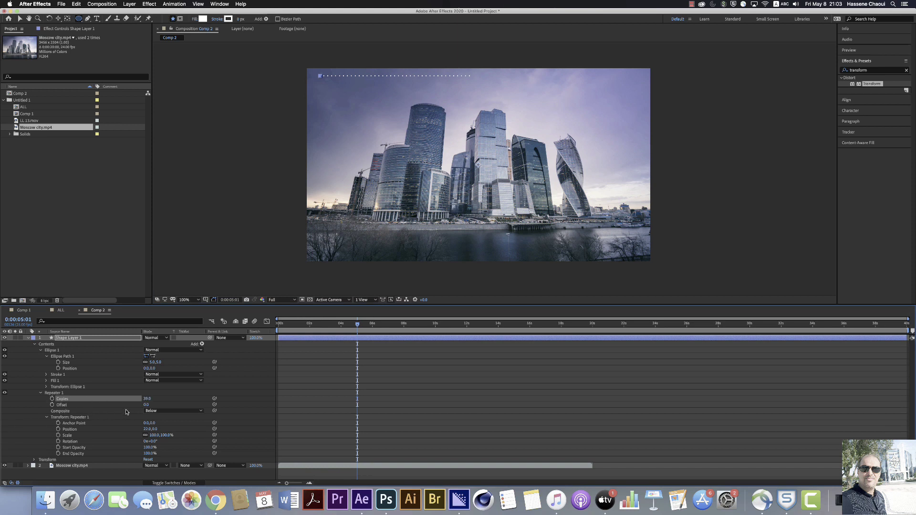
Add a second Repeater to the whole Shape Layer 1
{"action": "left_click", "coordinate": [70, 337]}
{"action": "left_click", "coordinate": [267, 19]}
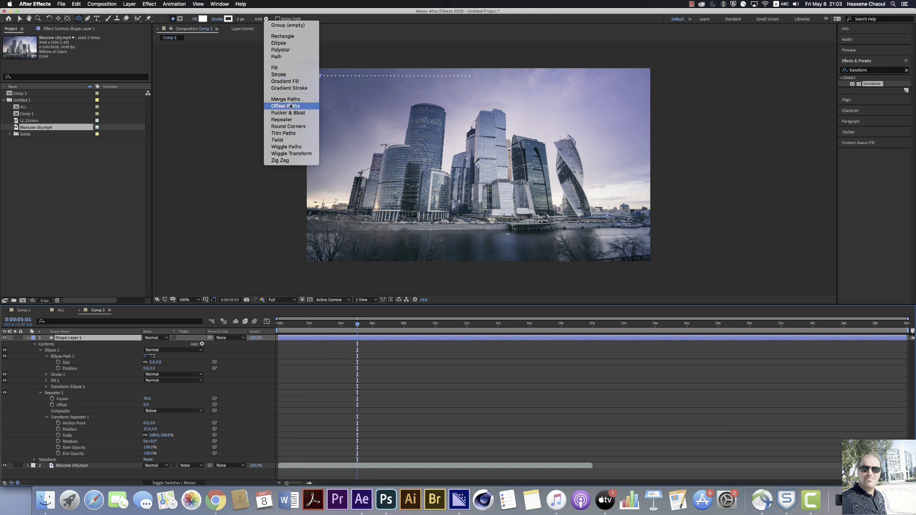
{"action": "left_click", "coordinate": [290, 120]}
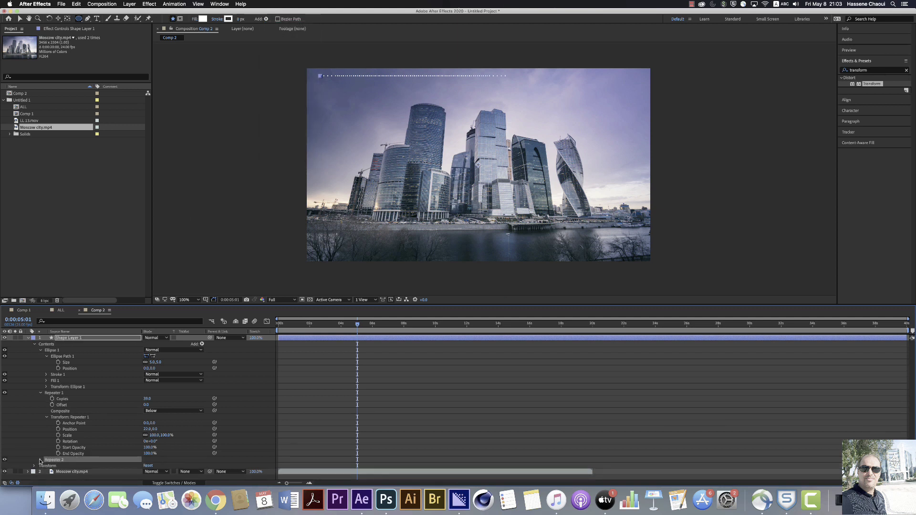
Set the Repeater 2 transform position to 0.0, 20.0 and its copies to 16 to form a dot grid
{"action": "scroll", "coordinate": [40, 462], "scroll_direction": "down", "scroll_amount": 3}
{"action": "left_click", "coordinate": [40, 441]}
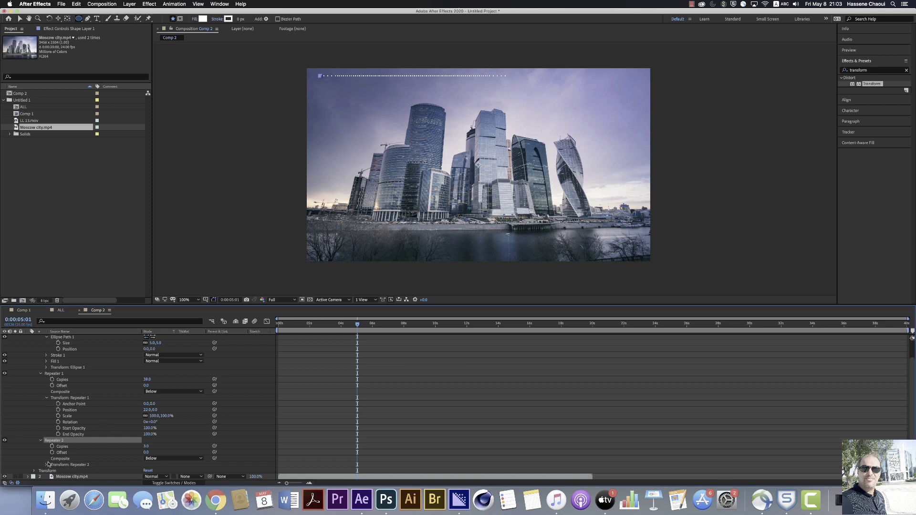
{"action": "scroll", "coordinate": [47, 467], "scroll_direction": "up", "scroll_amount": 1}
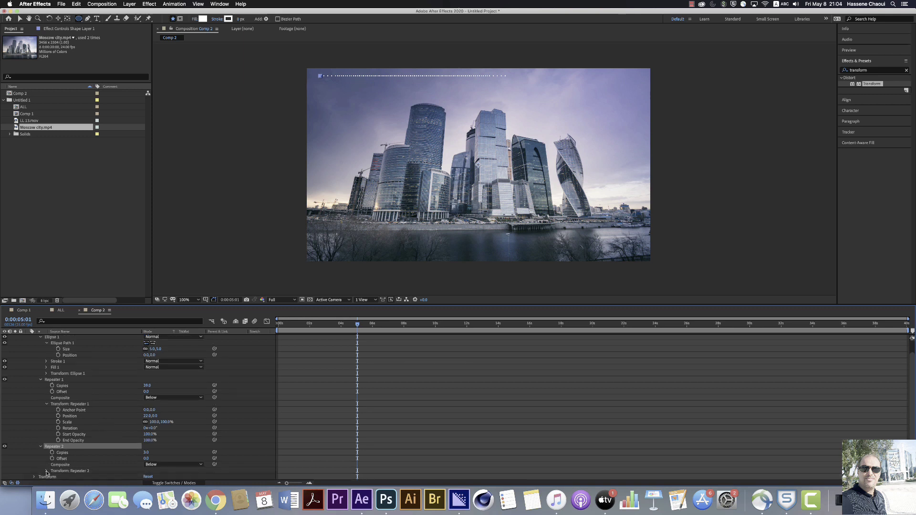
{"action": "left_click", "coordinate": [46, 471]}
{"action": "scroll", "coordinate": [72, 458], "scroll_direction": "down", "scroll_amount": 5}
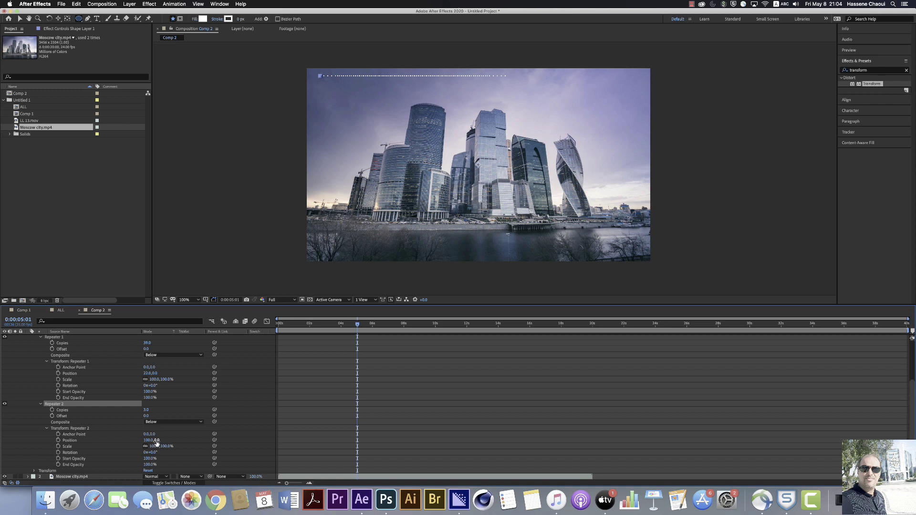
{"action": "left_click_drag", "start_coordinate": [156, 442], "coordinate": [163, 441]}
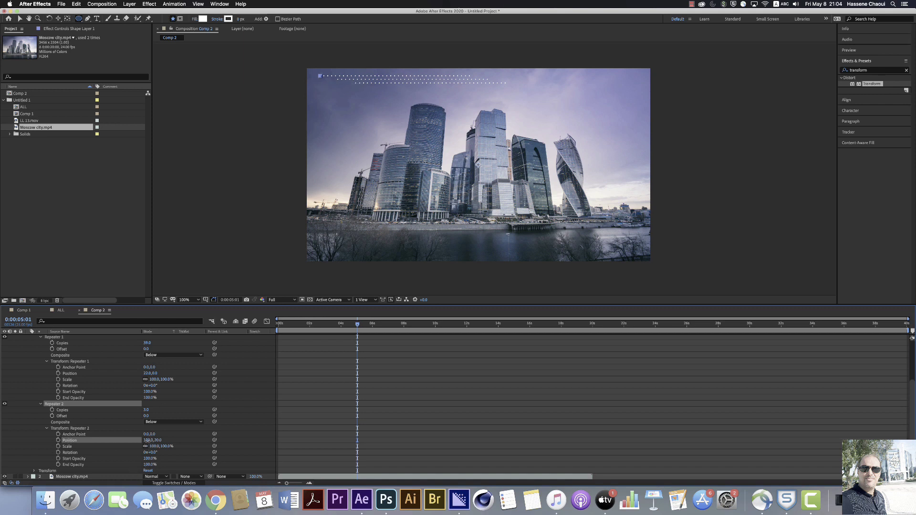
{"action": "left_click", "coordinate": [148, 440]}
{"action": "key", "text": "Return"}
{"action": "left_click_drag", "start_coordinate": [146, 411], "coordinate": [149, 411]}
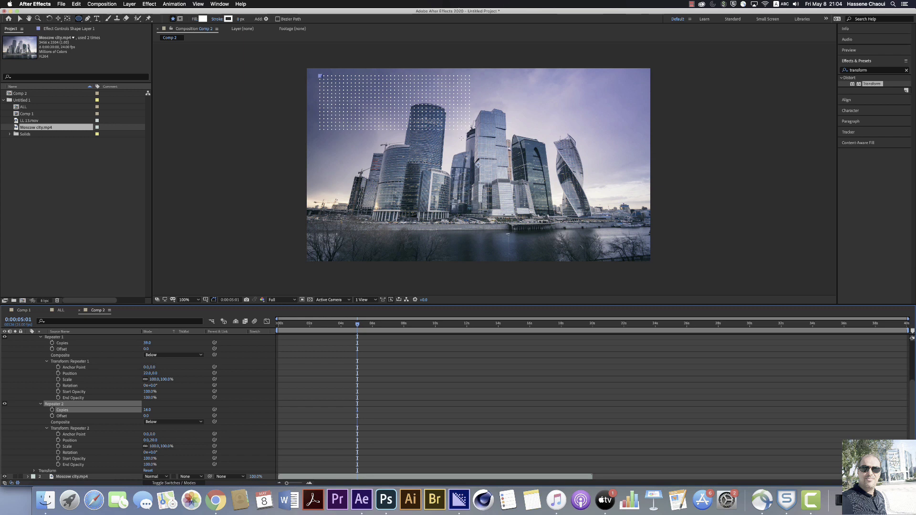
Rename the dot grid's Shape Layer 1 as DOT1
{"action": "scroll", "coordinate": [64, 358], "scroll_direction": "up", "scroll_amount": 4}
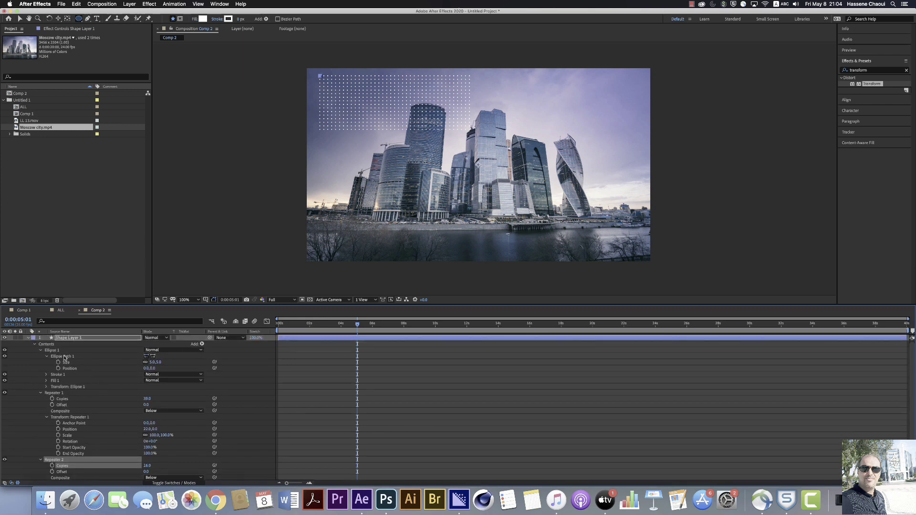
{"action": "left_click", "coordinate": [80, 339]}
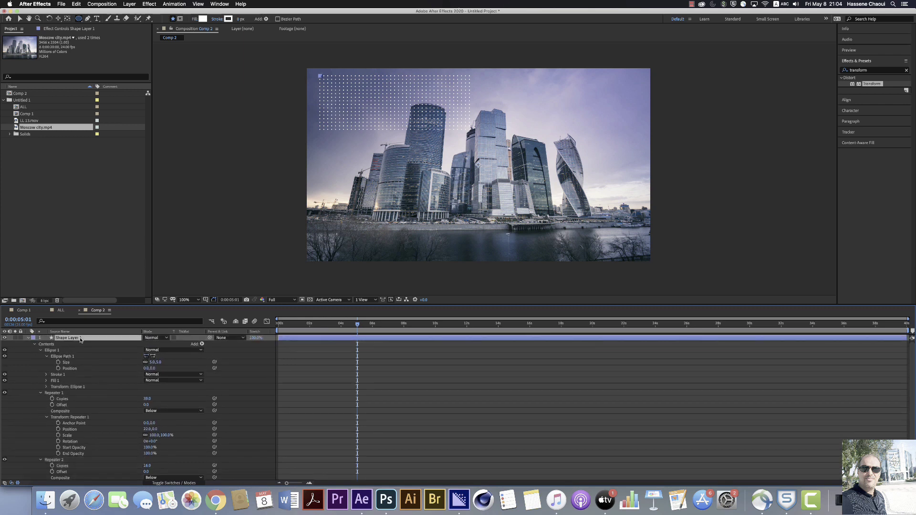
{"action": "key", "text": "Return"}
{"action": "type", "text": "DO"}
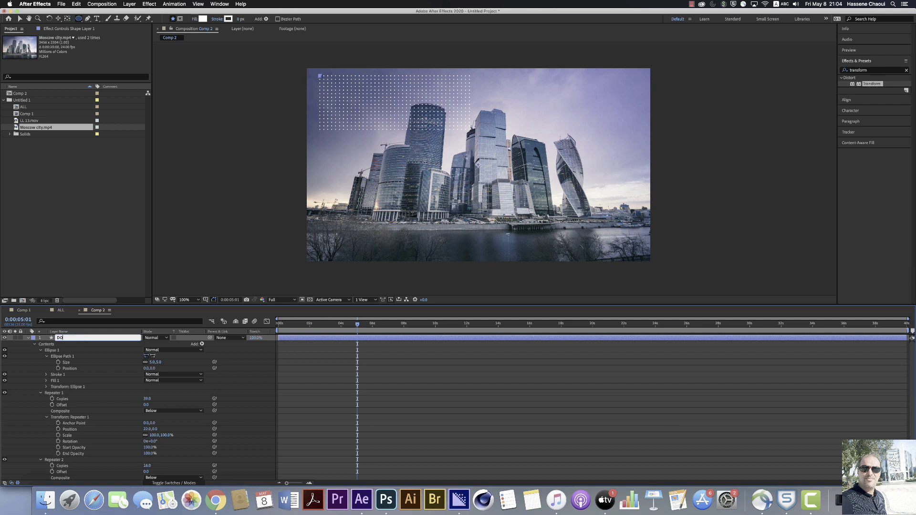
{"action": "type", "text": "T1"}
{"action": "key", "text": "Return"}
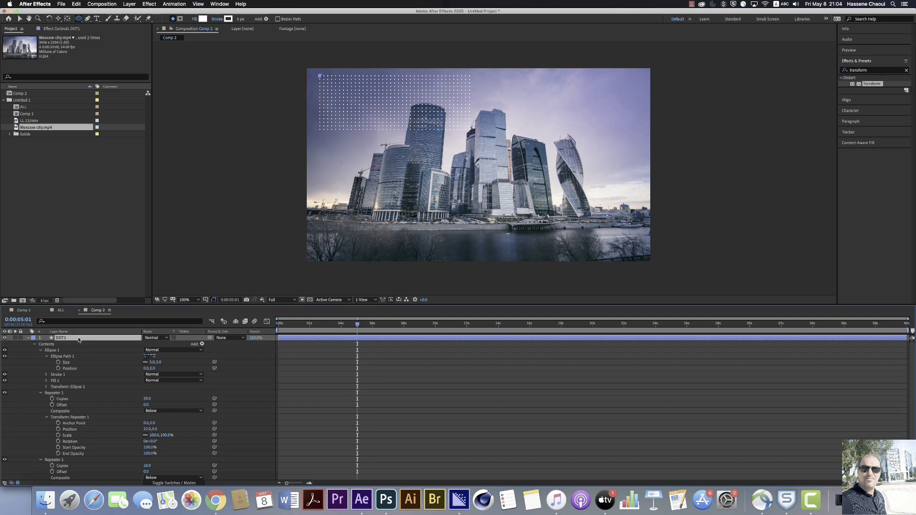
Duplicate DOT1 and move the copy to position 1904.0, 1178.0, over the lower-right part of the footage
{"action": "key", "text": "super+d"}
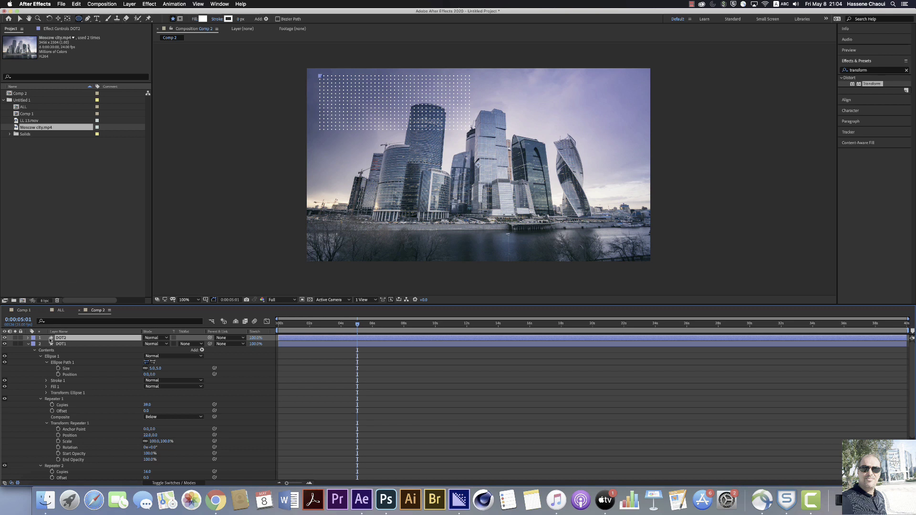
{"action": "key", "text": "p"}
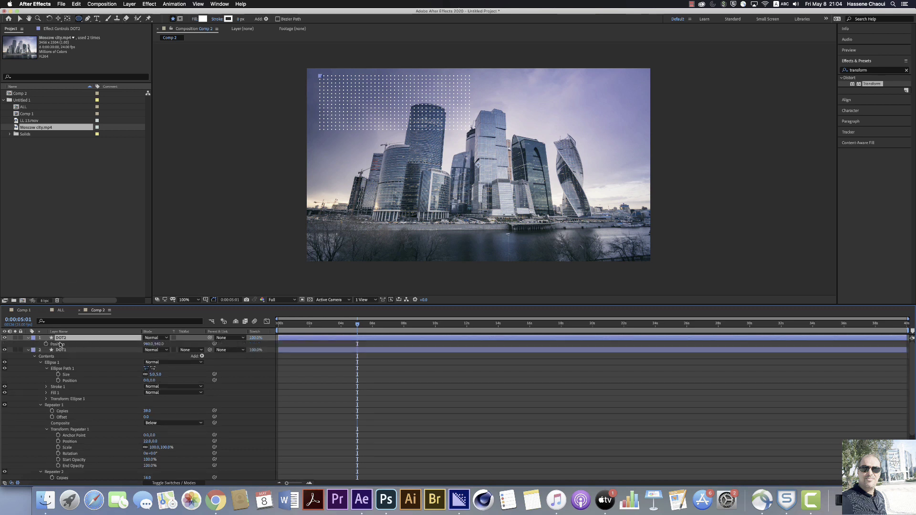
{"action": "left_click_drag", "start_coordinate": [158, 344], "coordinate": [191, 344]}
{"action": "left_click_drag", "start_coordinate": [479, 231], "coordinate": [647, 279]}
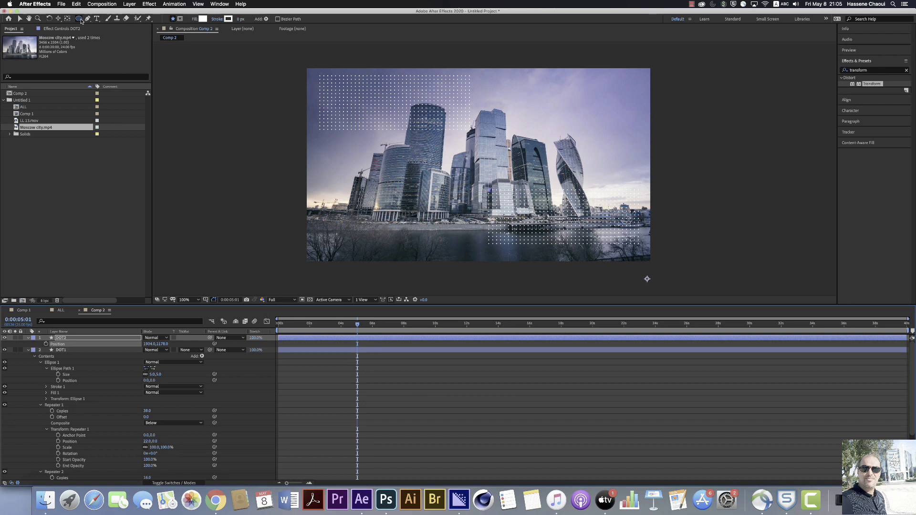
{"action": "left_click_drag", "start_coordinate": [80, 19], "coordinate": [110, 50]}
{"action": "left_click_drag", "start_coordinate": [489, 190], "coordinate": [363, 199]}
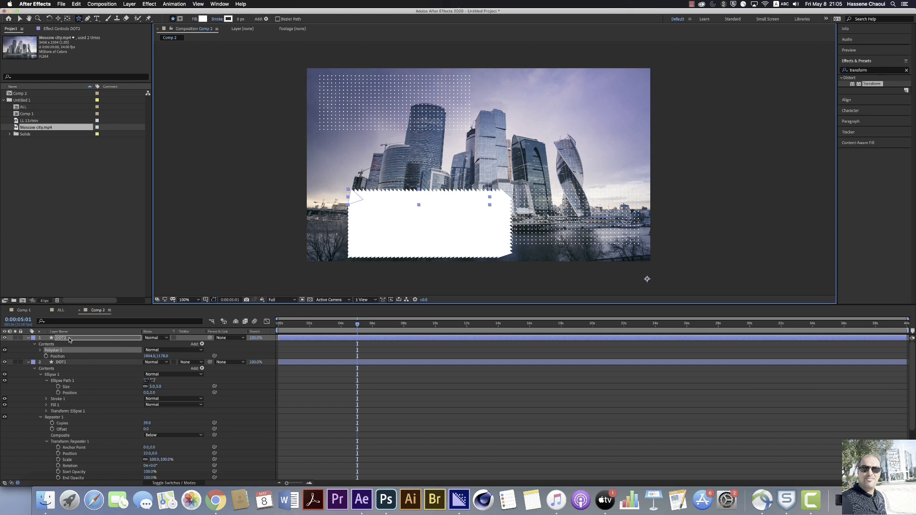
{"action": "key", "text": "Delete"}
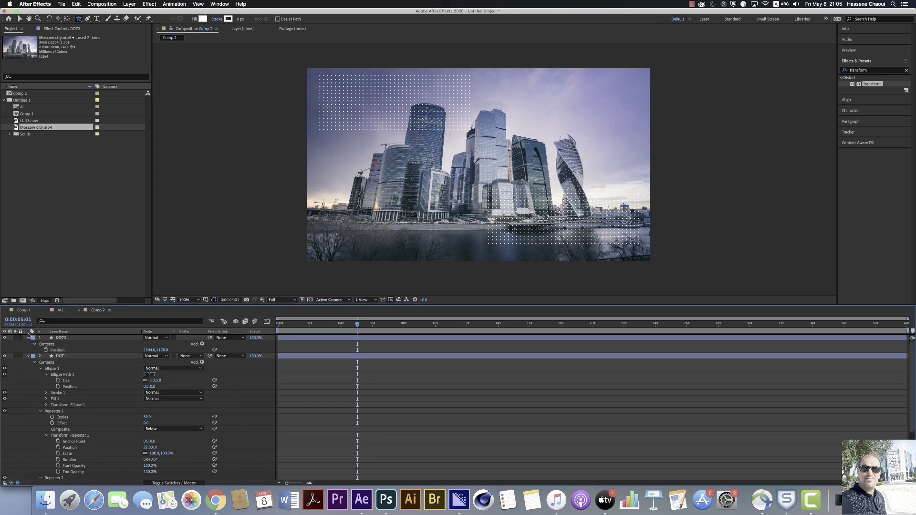
Collapse both dot layers and draw a small white star, about 34 px in outer radius, on a new layer at the foot of the leftmost towers
{"action": "left_click", "coordinate": [27, 338]}
{"action": "left_click", "coordinate": [27, 344]}
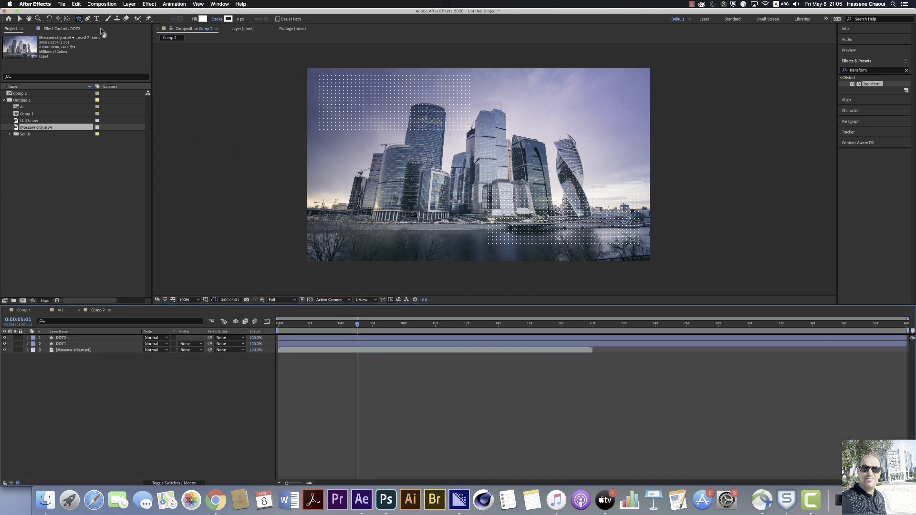
{"action": "left_click", "coordinate": [80, 19]}
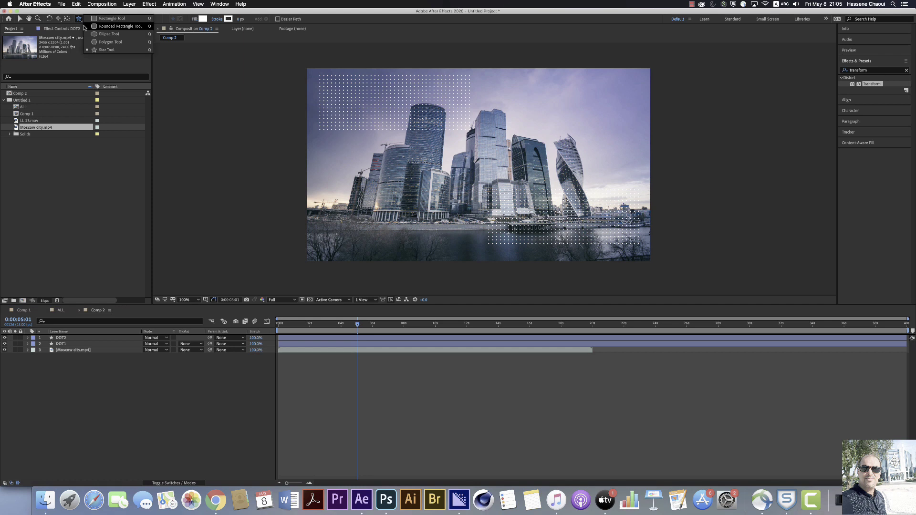
{"action": "left_click", "coordinate": [105, 50]}
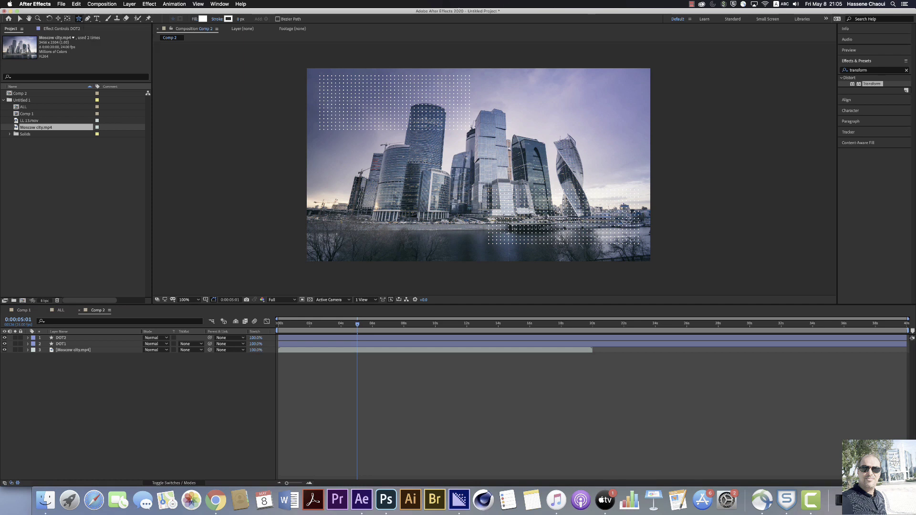
{"action": "left_click_drag", "start_coordinate": [371, 218], "coordinate": [374, 220]}
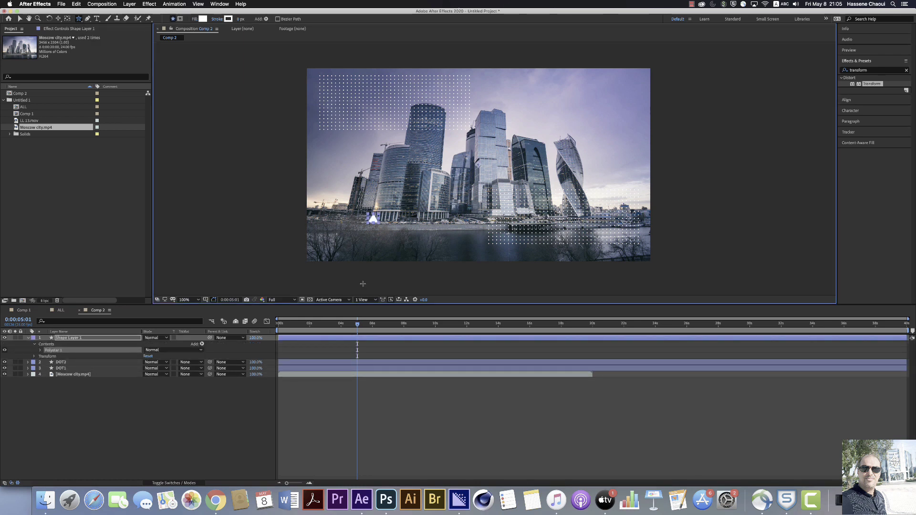
Set the Polystar Path 1 points of the small star to 3
{"action": "left_click", "coordinate": [40, 351]}
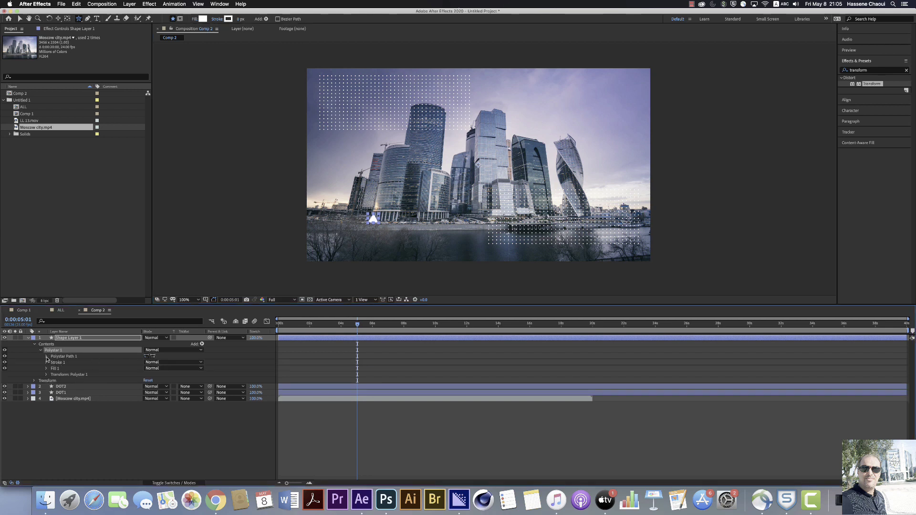
{"action": "left_click", "coordinate": [46, 357]}
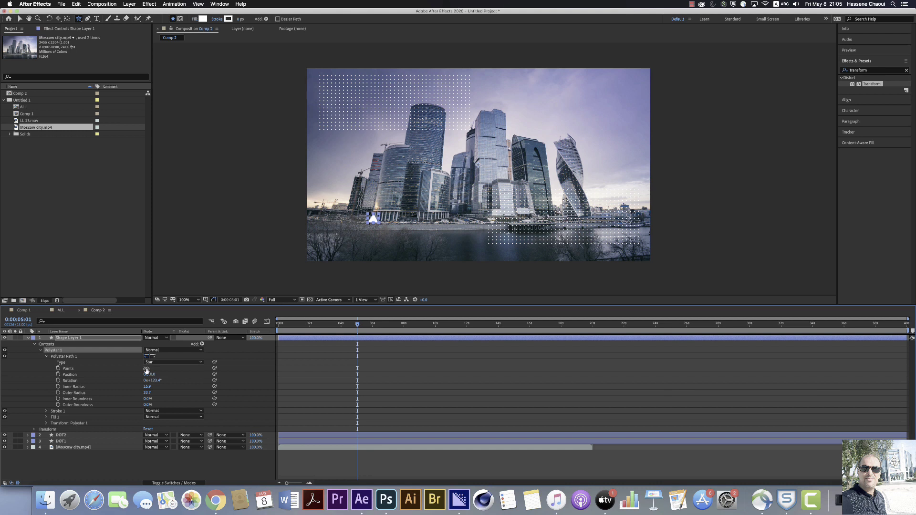
{"action": "left_click_drag", "start_coordinate": [146, 371], "coordinate": [152, 368]}
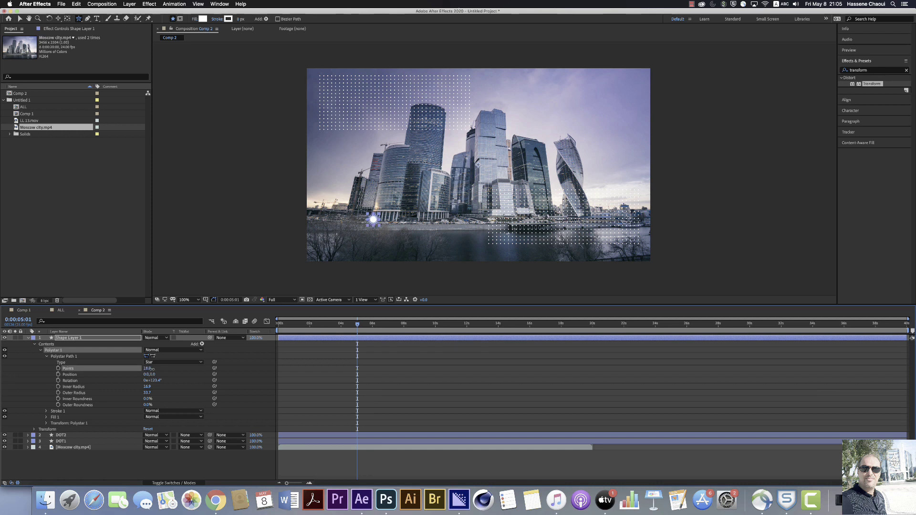
{"action": "left_click", "coordinate": [149, 369]}
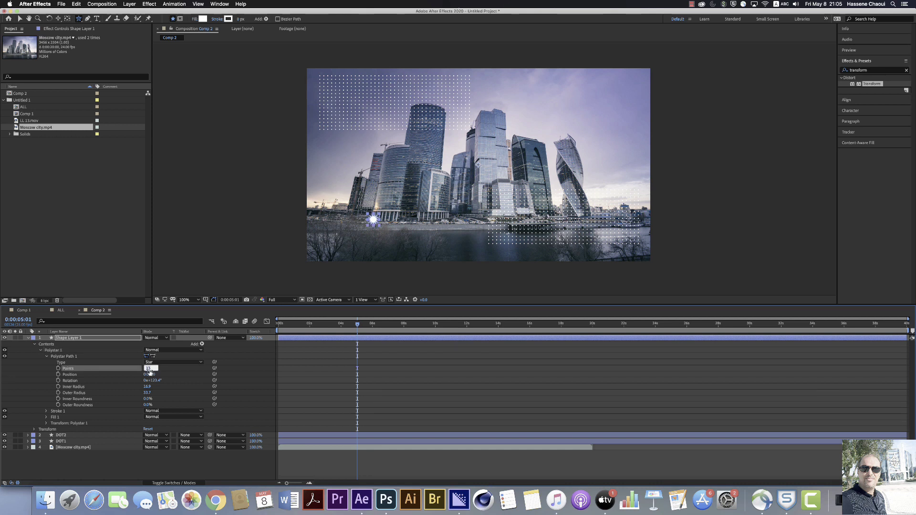
{"action": "type", "text": "5"}
{"action": "key", "text": "Return"}
{"action": "left_click", "coordinate": [147, 368]}
{"action": "type", "text": "3"}
{"action": "key", "text": "Return"}
Set the Polystar Path 1 rotation of the small triangle to 90° and select its layer
{"action": "left_click", "coordinate": [153, 380]}
{"action": "type", "text": "90"}
{"action": "key", "text": "Return"}
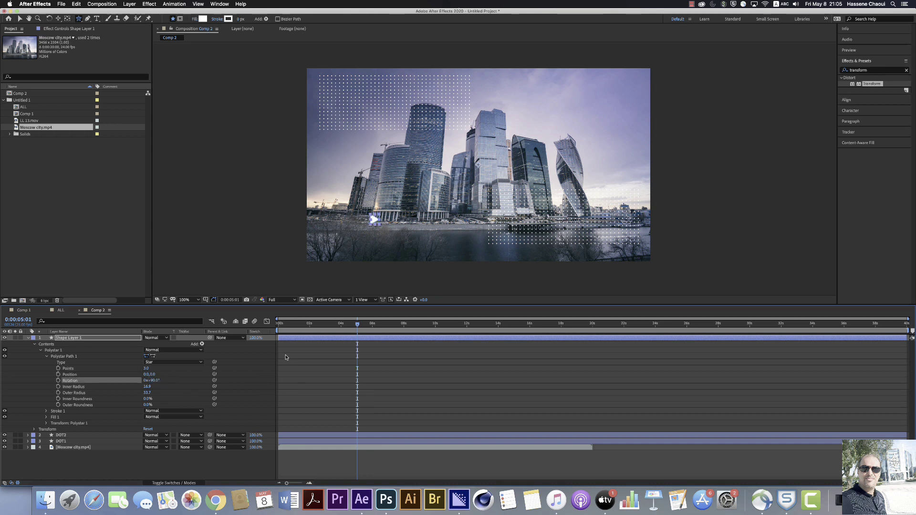
{"action": "left_click", "coordinate": [89, 339]}
{"action": "left_click", "coordinate": [361, 229]}
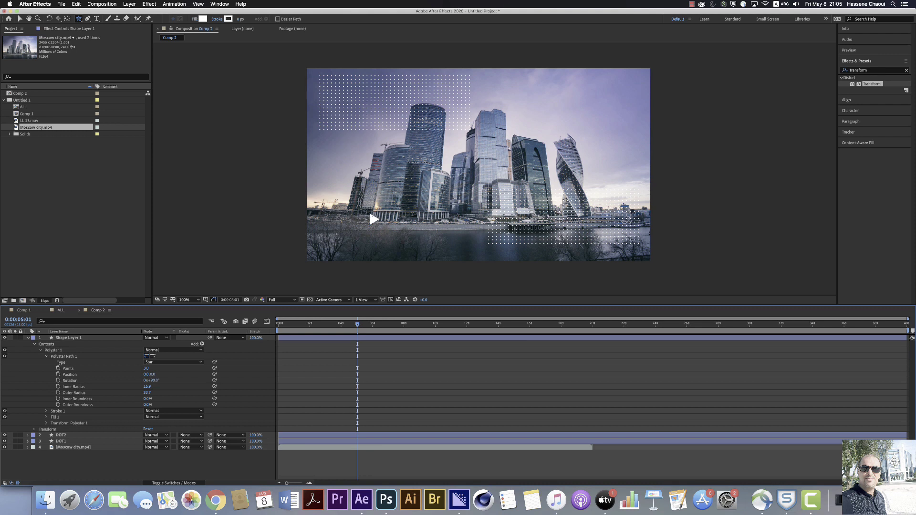
{"action": "left_click", "coordinate": [75, 338]}
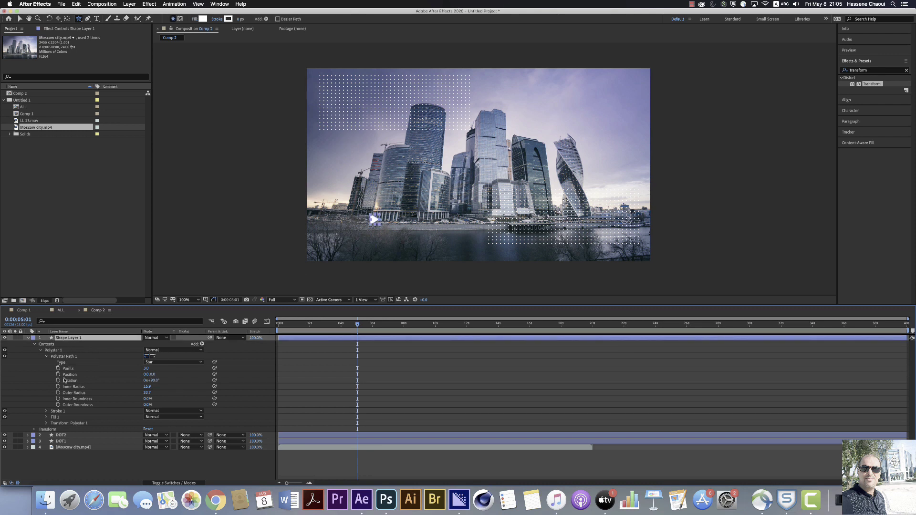
Scale the small triangle's Transform: Polystar 1 to 84% and rename its shape layer as triangle
{"action": "left_click", "coordinate": [46, 424]}
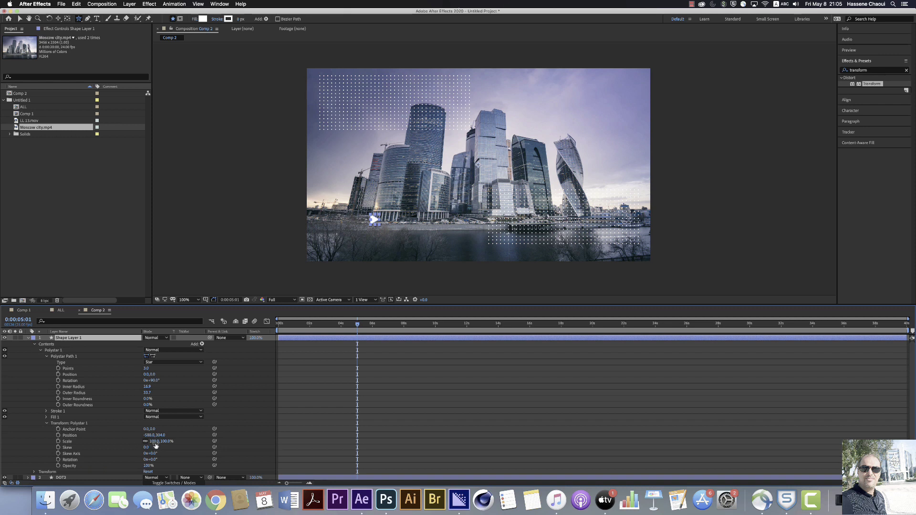
{"action": "left_click_drag", "start_coordinate": [154, 442], "coordinate": [152, 443]}
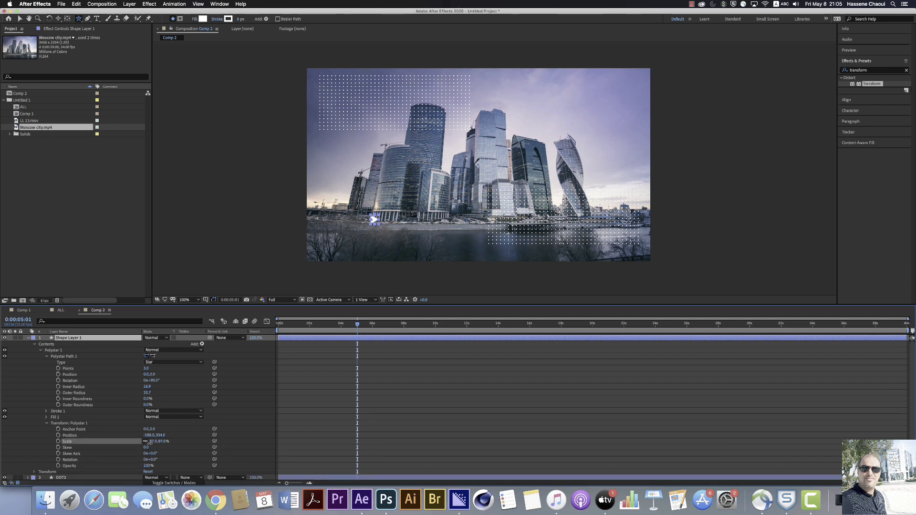
{"action": "left_click", "coordinate": [74, 340]}
{"action": "key", "text": "Return"}
{"action": "type", "text": "C"}
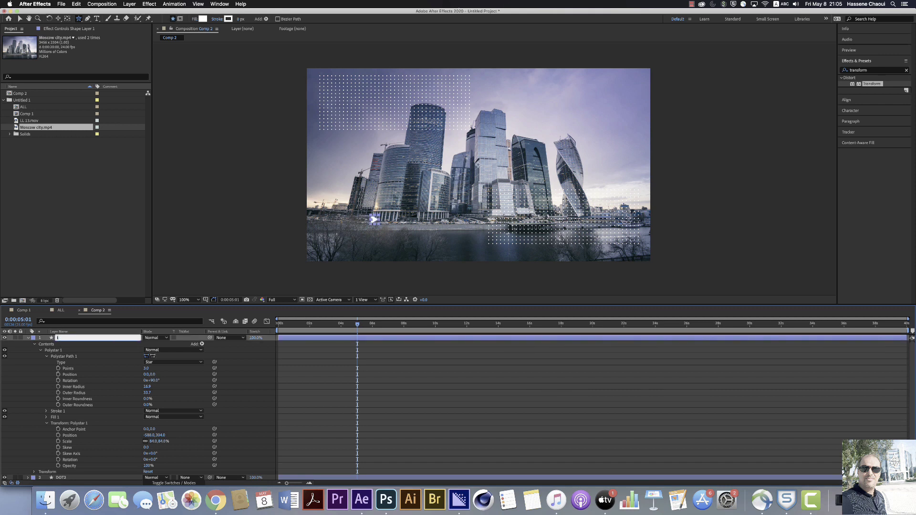
{"action": "type", "text": "riangle"}
{"action": "key", "text": "Return"}
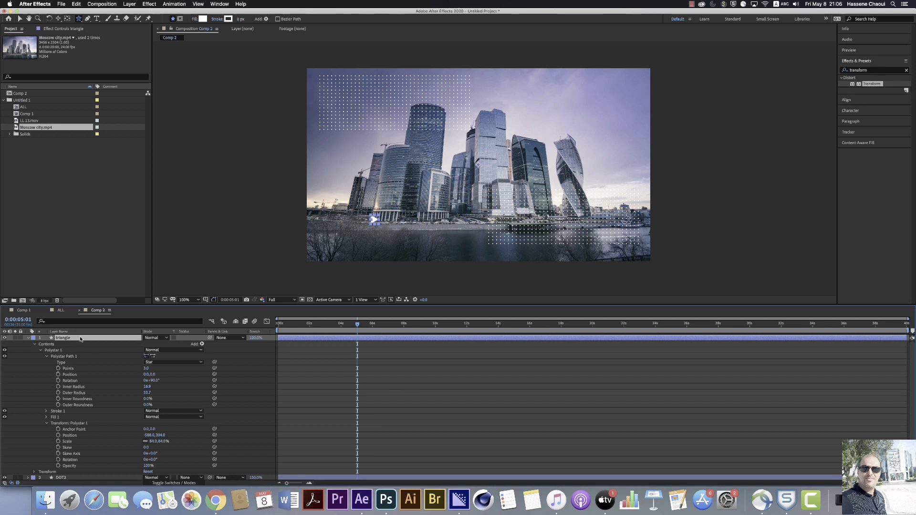
Add a Repeater to the triangle layer with 4 copies and a transform position of 55.0, 0.0
{"action": "left_click", "coordinate": [265, 20]}
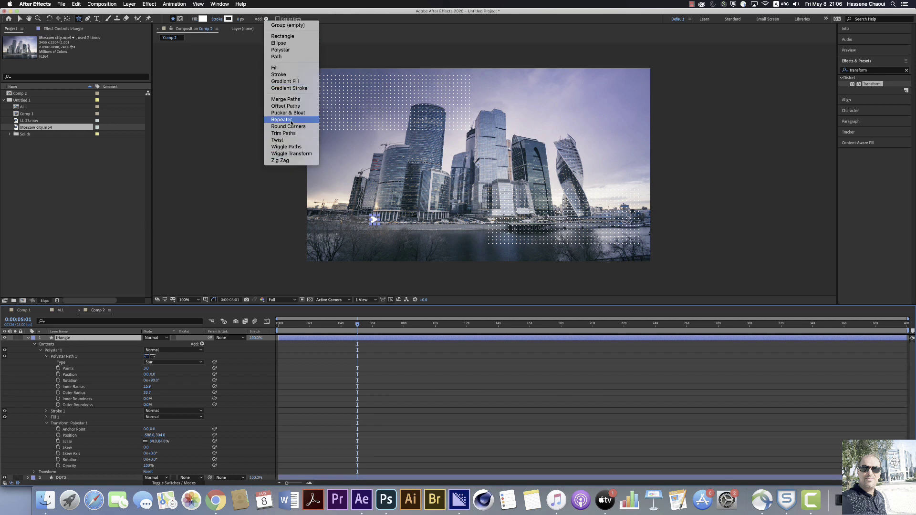
{"action": "left_click", "coordinate": [289, 120]}
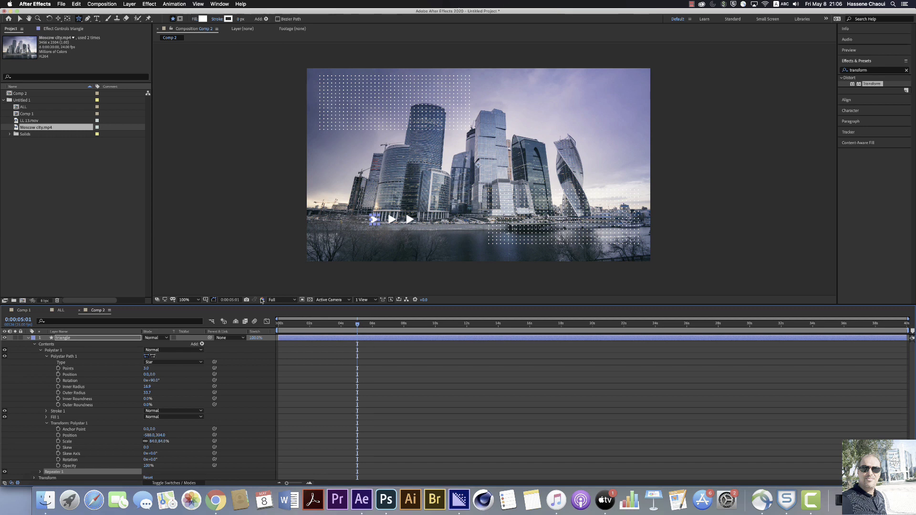
{"action": "left_click", "coordinate": [40, 473]}
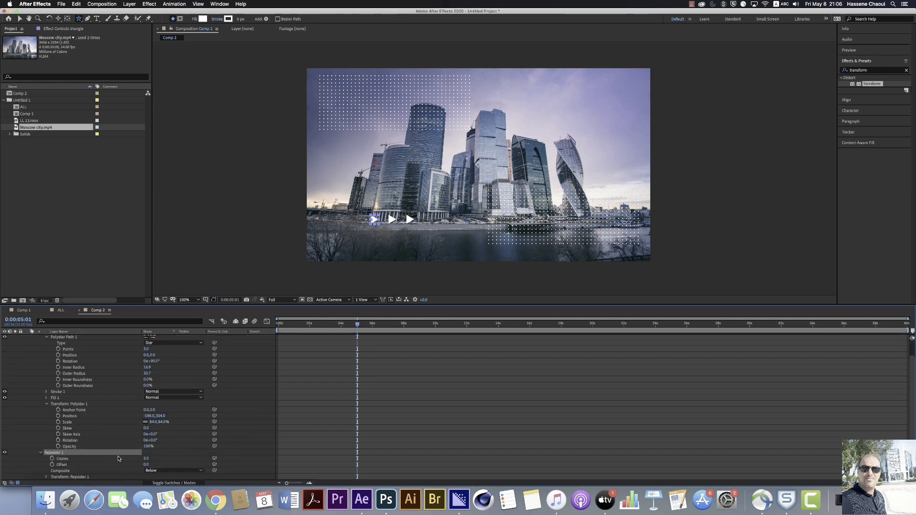
{"action": "left_click", "coordinate": [46, 405]}
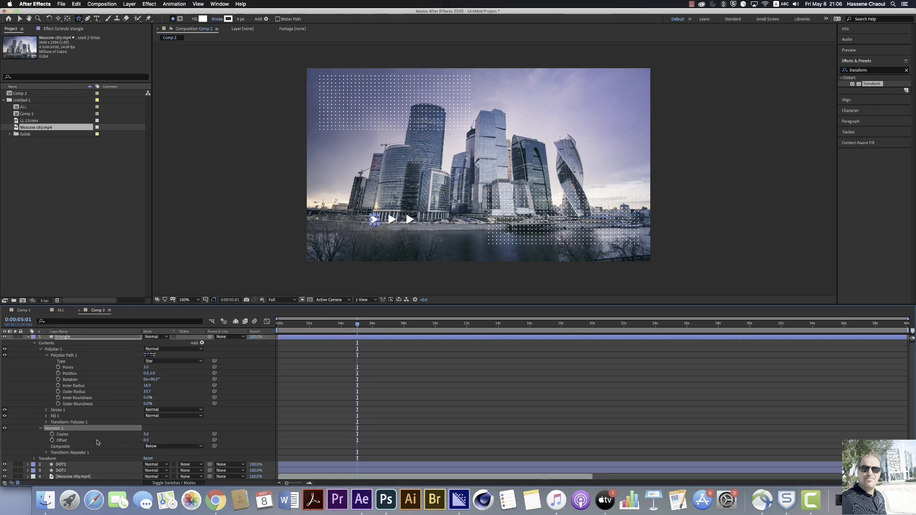
{"action": "left_click", "coordinate": [47, 453]}
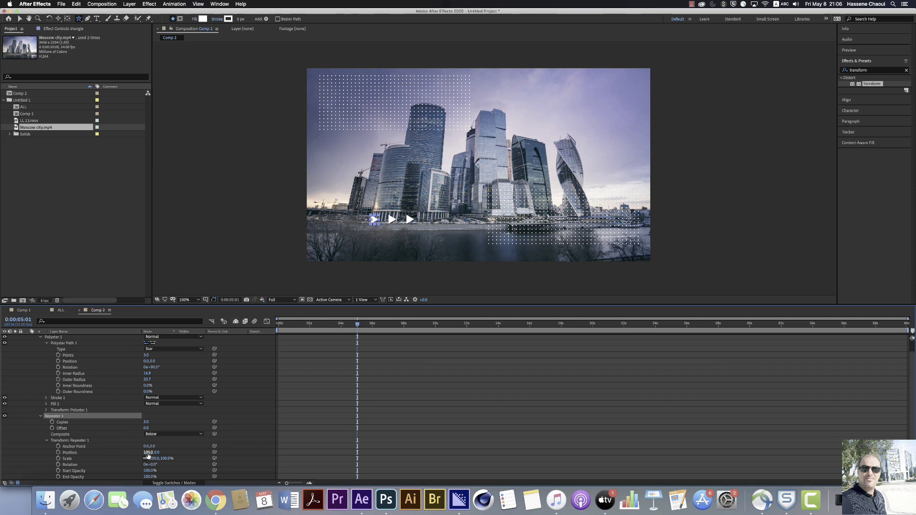
{"action": "left_click_drag", "start_coordinate": [148, 452], "coordinate": [131, 455]}
{"action": "left_click", "coordinate": [146, 422]}
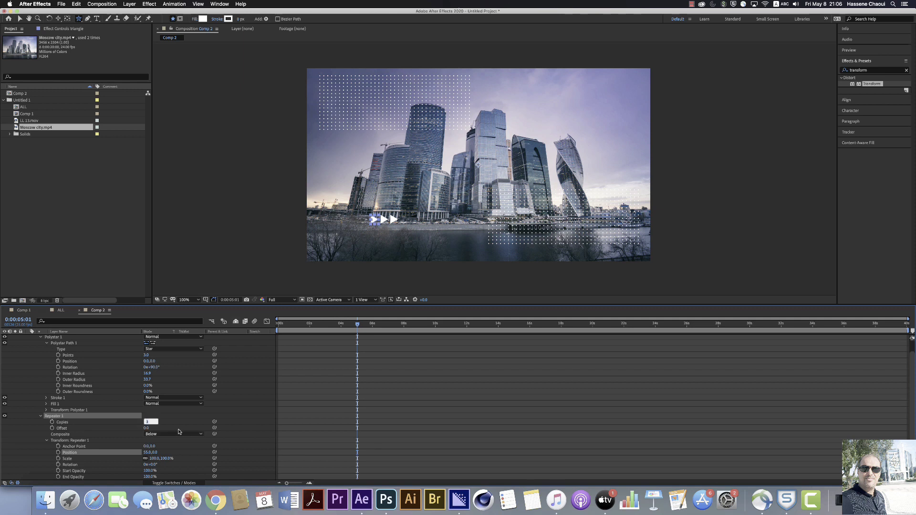
{"action": "key", "text": "Return"}
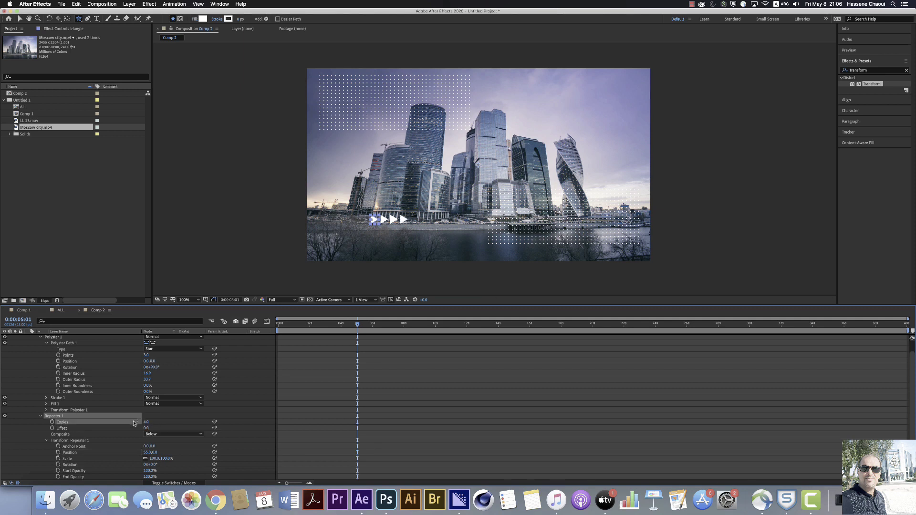
Fade the repeated triangles by lowering the Repeater's End Opacity to about 12%
{"action": "scroll", "coordinate": [133, 425], "scroll_direction": "down", "scroll_amount": 2}
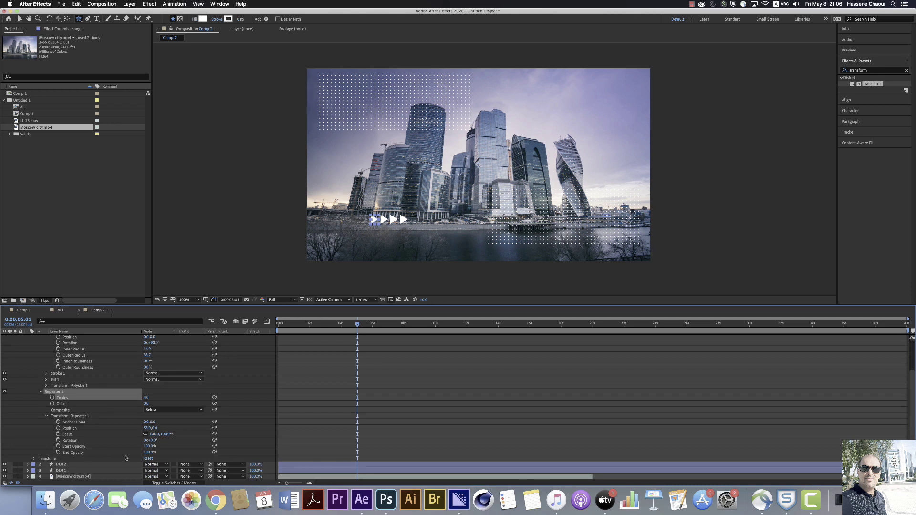
{"action": "left_click_drag", "start_coordinate": [148, 452], "coordinate": [112, 452]}
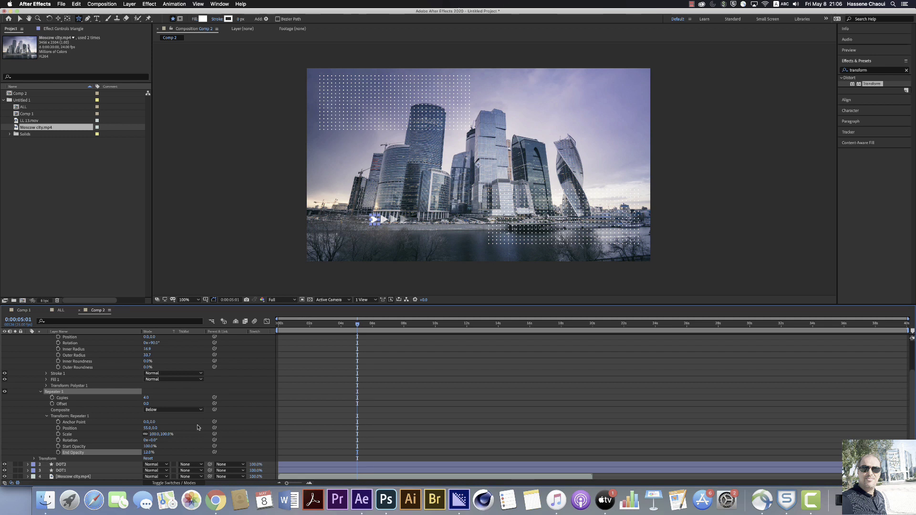
{"action": "left_click_drag", "start_coordinate": [149, 453], "coordinate": [142, 451]}
{"action": "scroll", "coordinate": [75, 380], "scroll_direction": "up", "scroll_amount": 3}
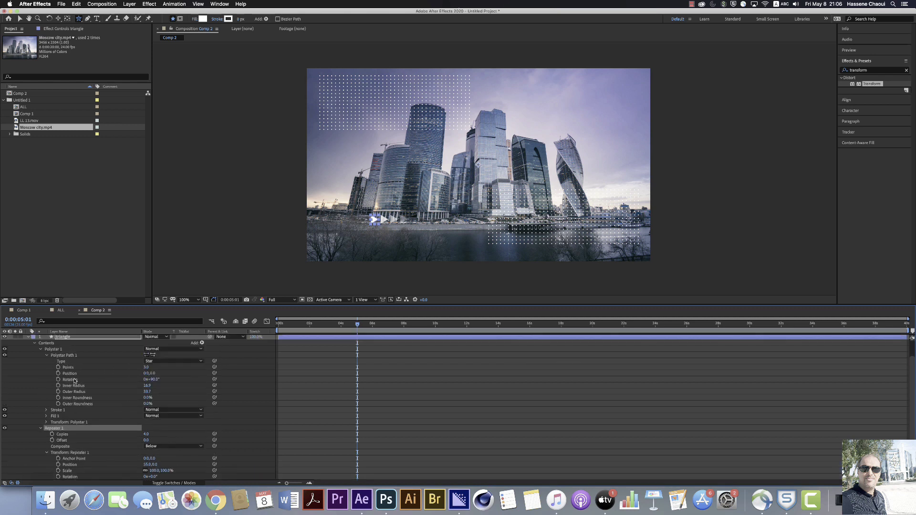
Rename the triangle layer as triangle1 and duplicate it
{"action": "left_click", "coordinate": [75, 340]}
{"action": "key", "text": "Return"}
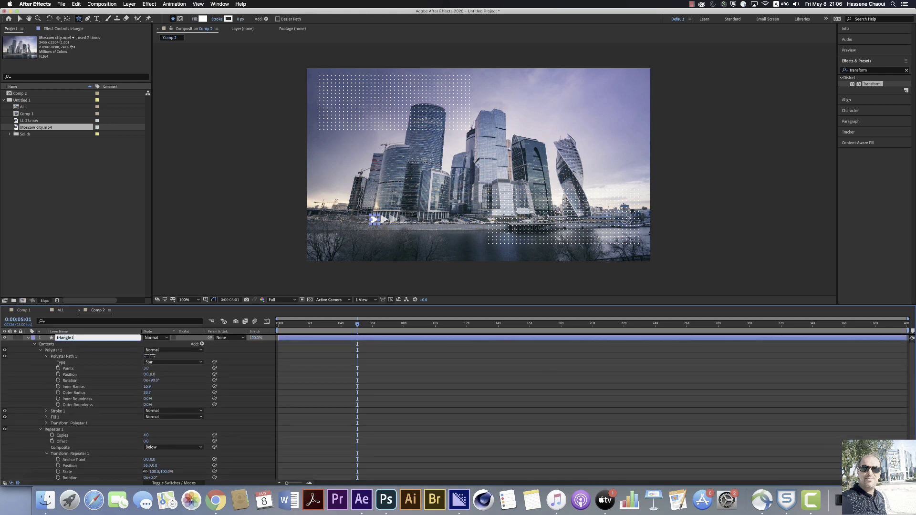
{"action": "type", "text": "1"}
{"action": "key", "text": "Return"}
{"action": "key", "text": "super+d"}
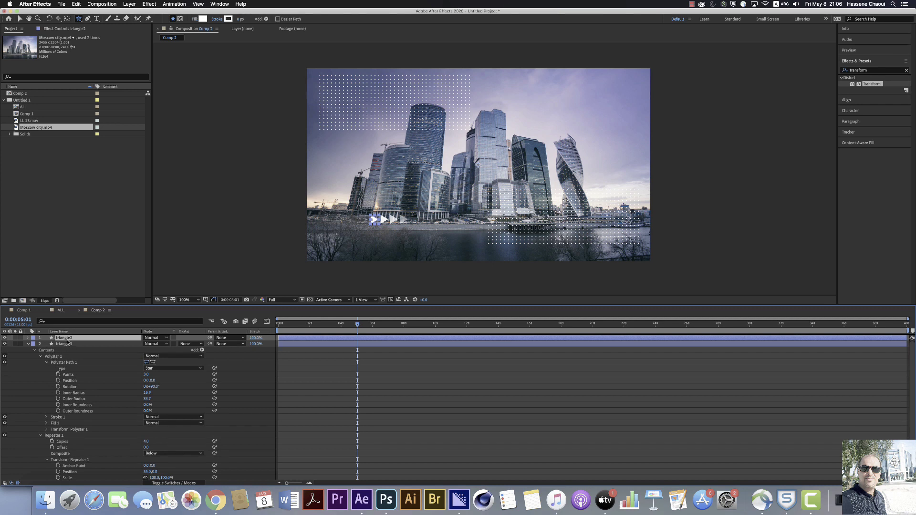
Move the triangle2 layer to position 2139.0, -63.0, so its triangles sit in the sky above the twisted tower
{"action": "key", "text": "p"}
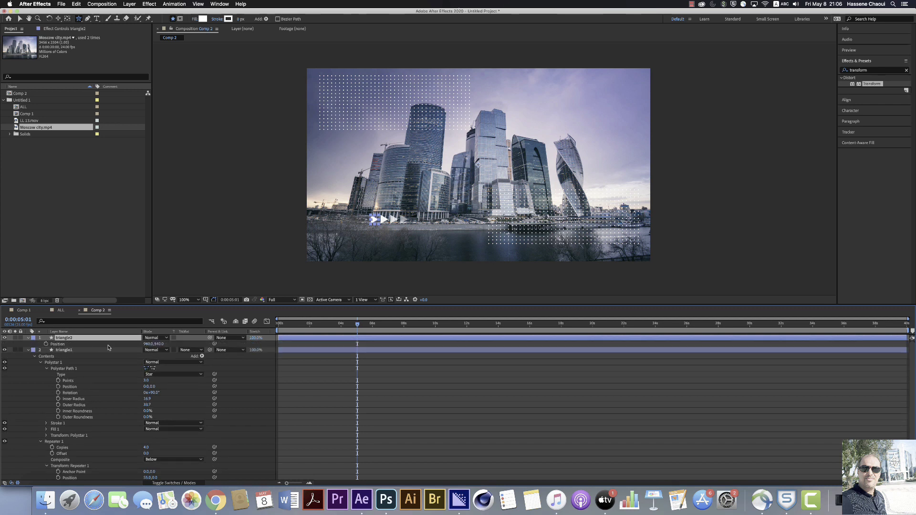
{"action": "mouse_move", "coordinate": [157, 344]}
{"action": "left_mouse_down"}
{"action": "mouse_move", "coordinate": [125, 344]}
{"action": "mouse_move", "coordinate": [601, 351]}
{"action": "mouse_move", "coordinate": [588, 353]}
{"action": "left_mouse_up"}
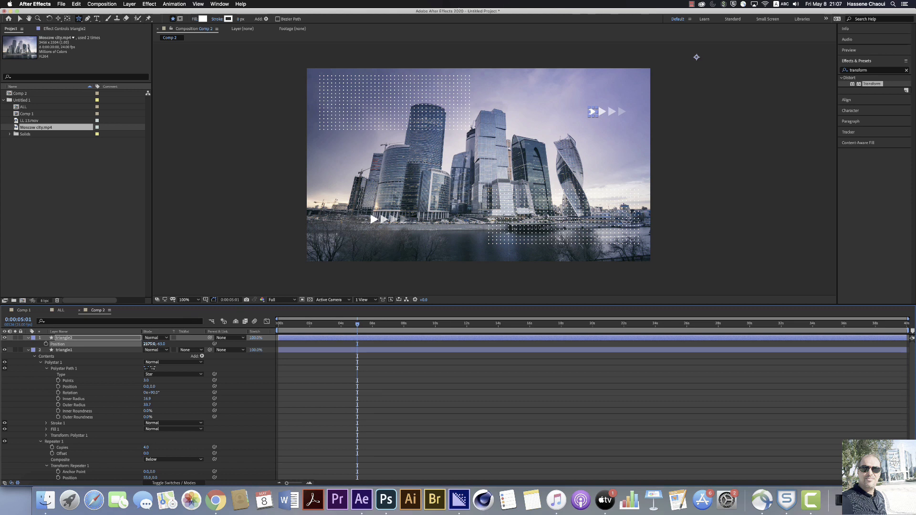
{"action": "left_click_drag", "start_coordinate": [152, 343], "coordinate": [70, 350]}
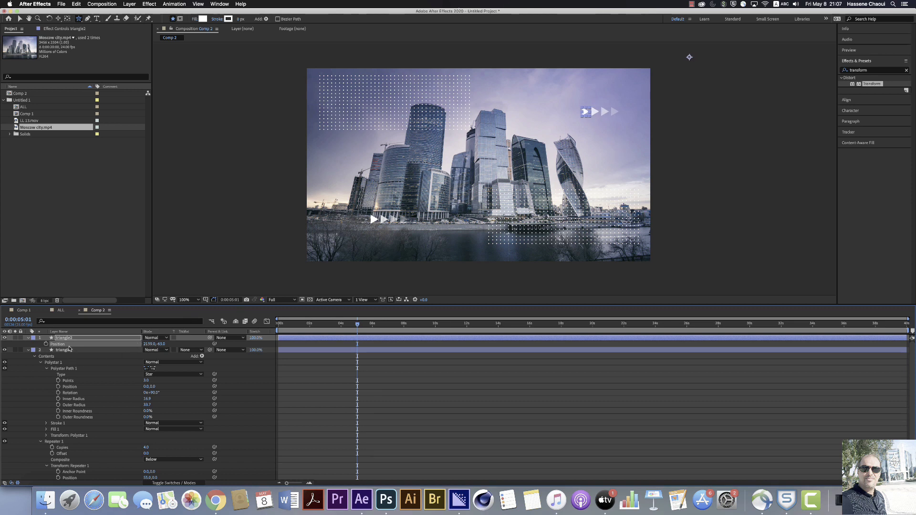
Hide Fill 1 of Polystar 1 in the triangle2 layer
{"action": "left_click", "coordinate": [28, 337]}
{"action": "left_click", "coordinate": [28, 338]}
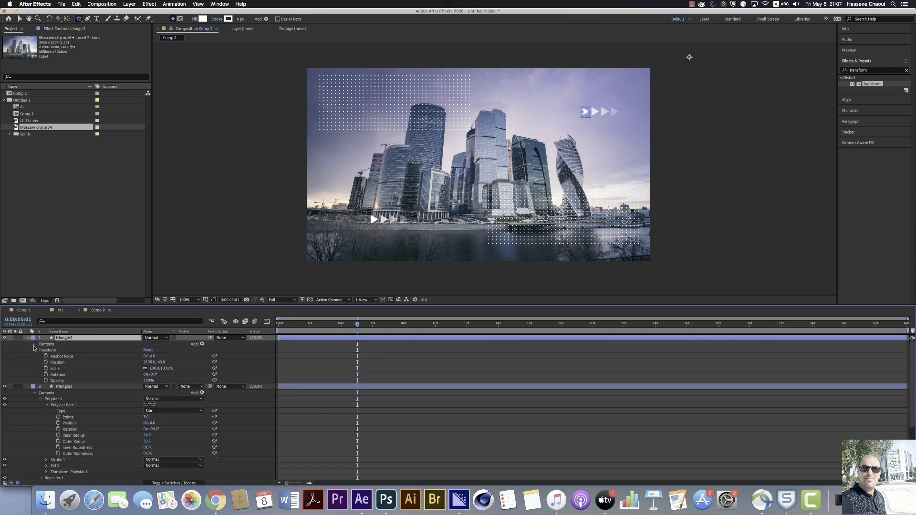
{"action": "left_click", "coordinate": [34, 344]}
{"action": "left_click", "coordinate": [35, 344]}
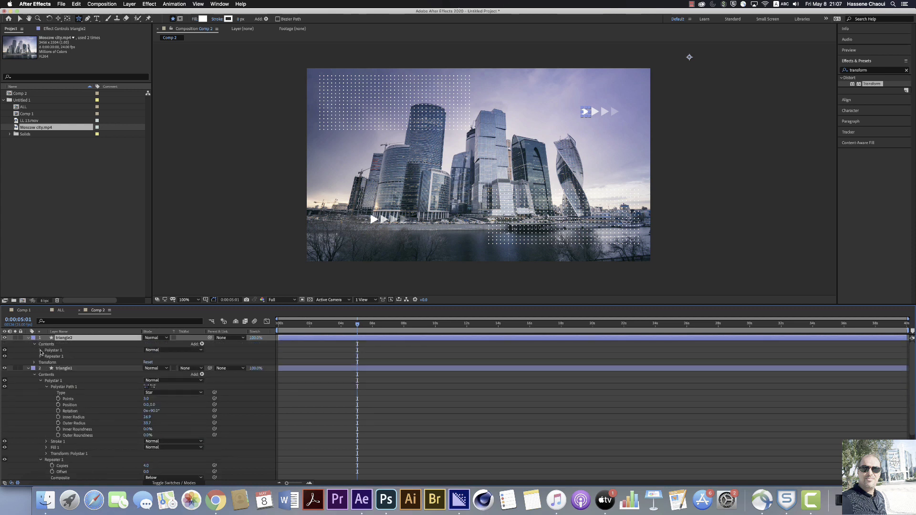
{"action": "left_click", "coordinate": [40, 351]}
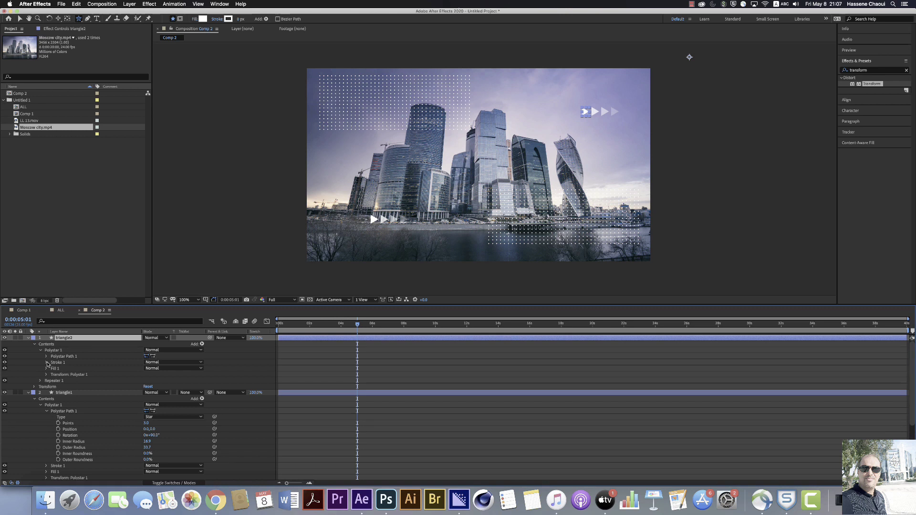
{"action": "left_click", "coordinate": [5, 368]}
Give the triangle2 shapes a white outline by setting the Stroke 1 width to 3 px, and deselect the layer
{"action": "left_click", "coordinate": [58, 364]}
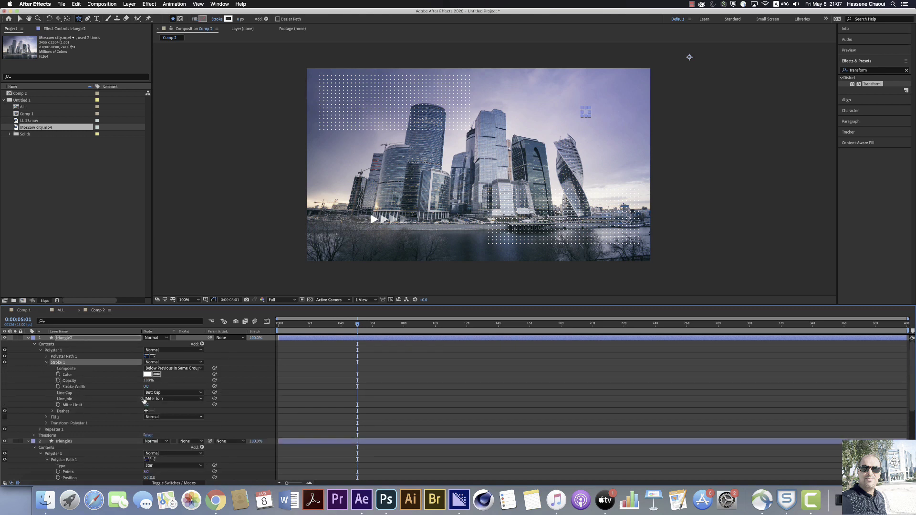
{"action": "left_click", "coordinate": [240, 19]}
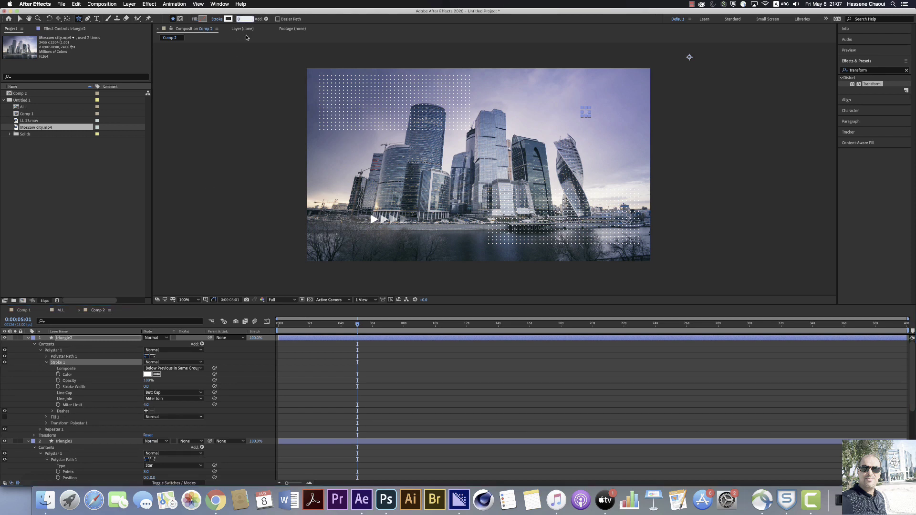
{"action": "type", "text": "3"}
{"action": "key", "text": "Return"}
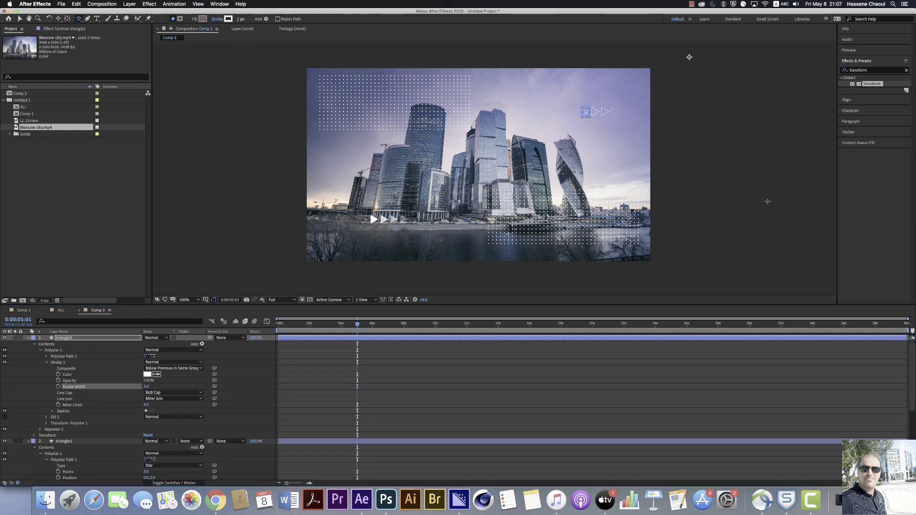
{"action": "left_click", "coordinate": [490, 413]}
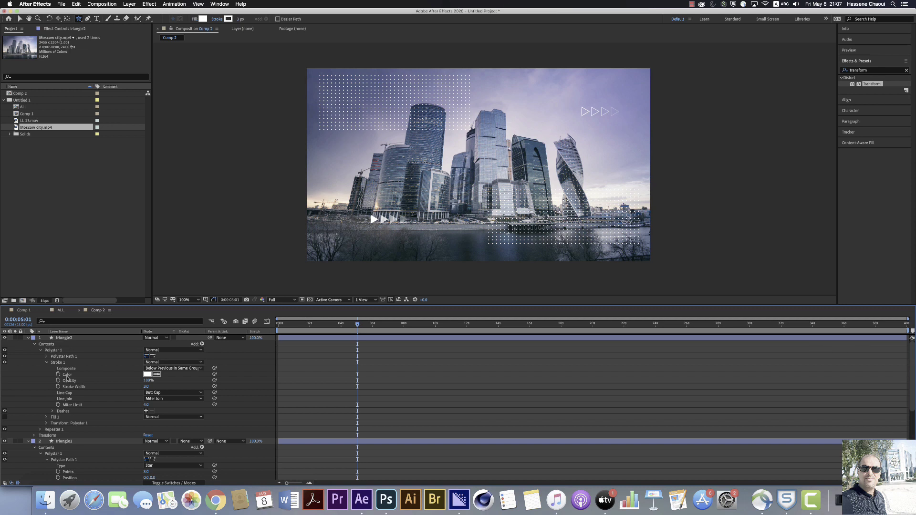
Collapse both triangle layers, apply the expression wiggle(100,200) to triangle2's Opacity and check the flicker over the first two seconds
{"action": "left_click", "coordinate": [28, 338]}
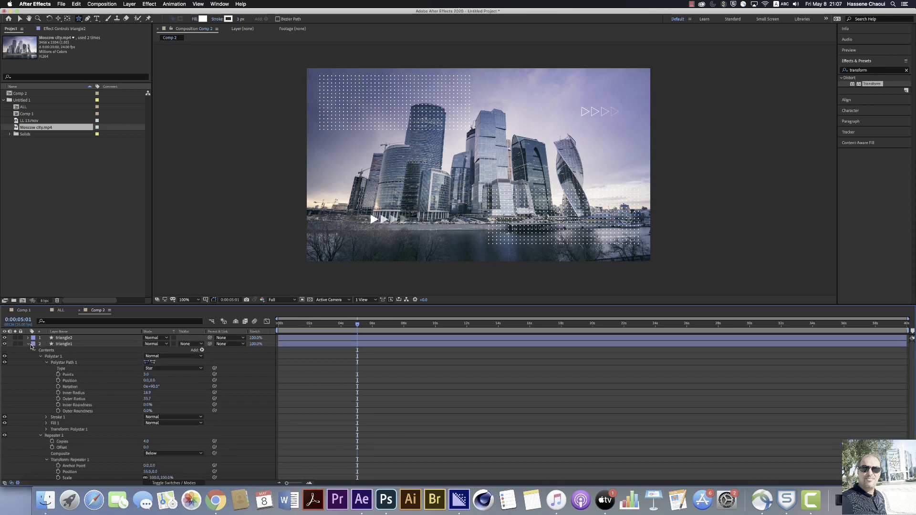
{"action": "left_click", "coordinate": [28, 344]}
{"action": "left_click", "coordinate": [65, 344]}
{"action": "left_click", "coordinate": [65, 338]}
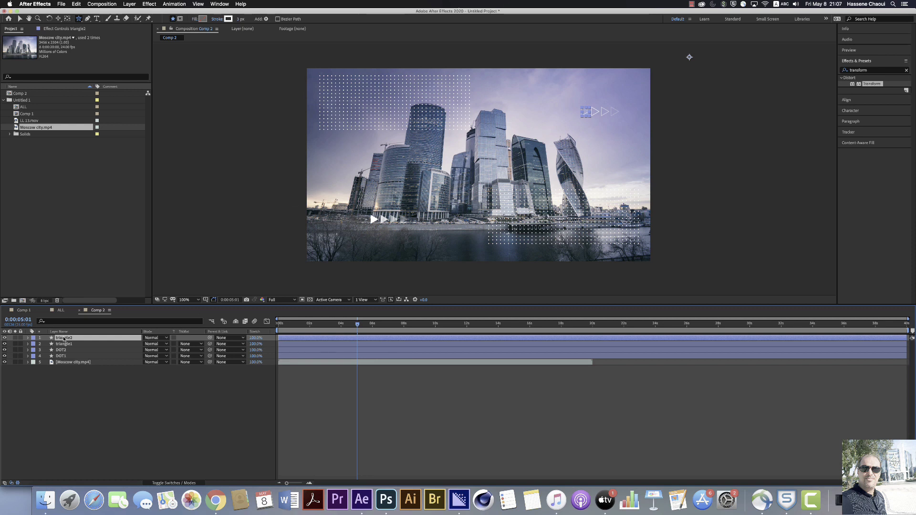
{"action": "key", "text": "t"}
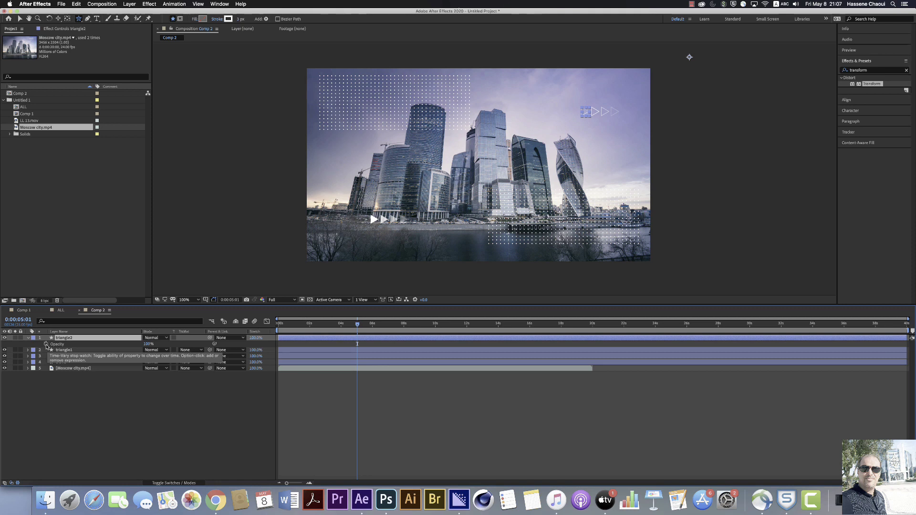
{"action": "left_click", "coordinate": [45, 345], "text": "alt"}
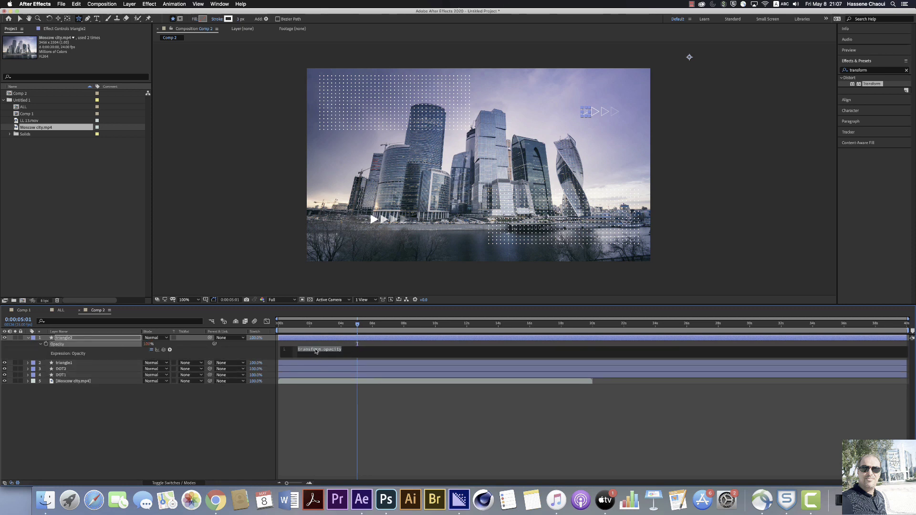
{"action": "type", "text": "wig"}
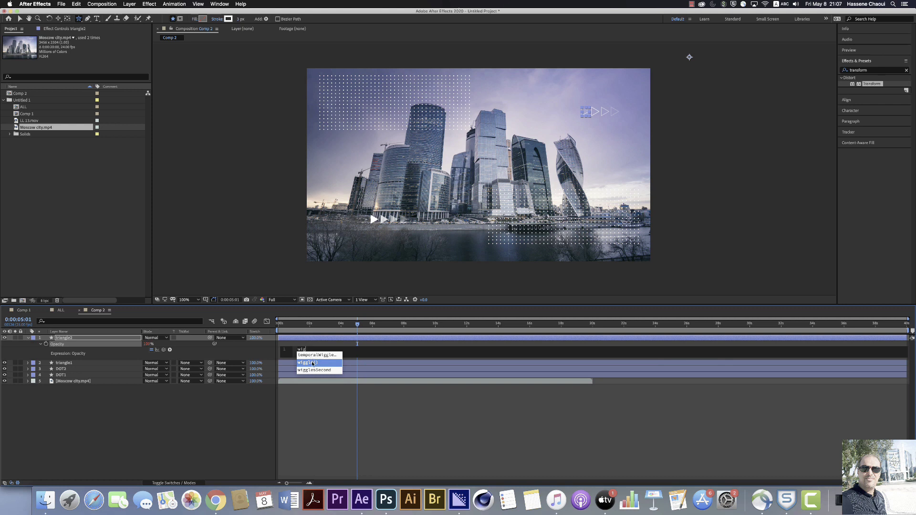
{"action": "left_click", "coordinate": [312, 363]}
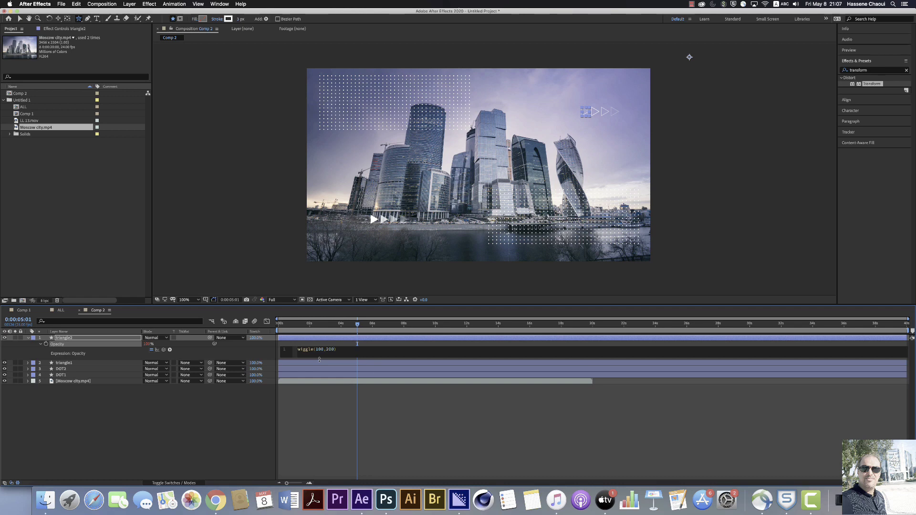
{"action": "left_click", "coordinate": [287, 324]}
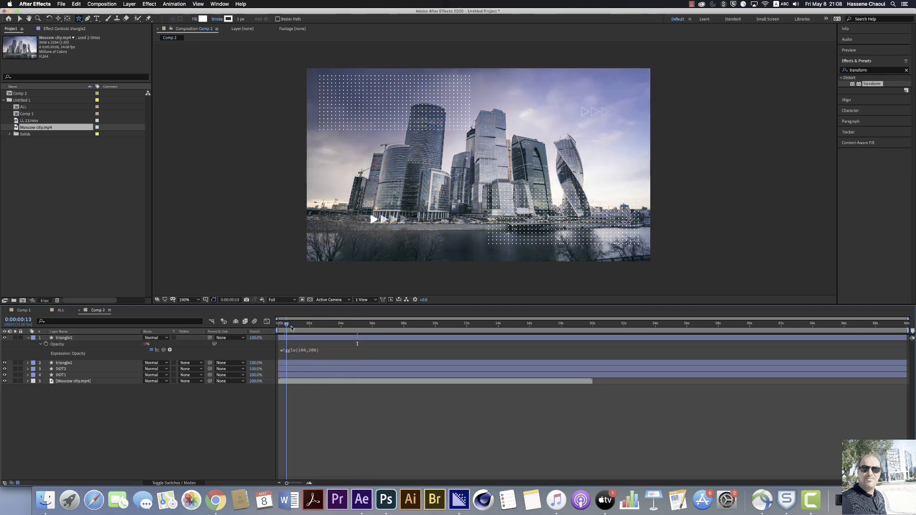
{"action": "left_click_drag", "start_coordinate": [291, 327], "coordinate": [316, 331]}
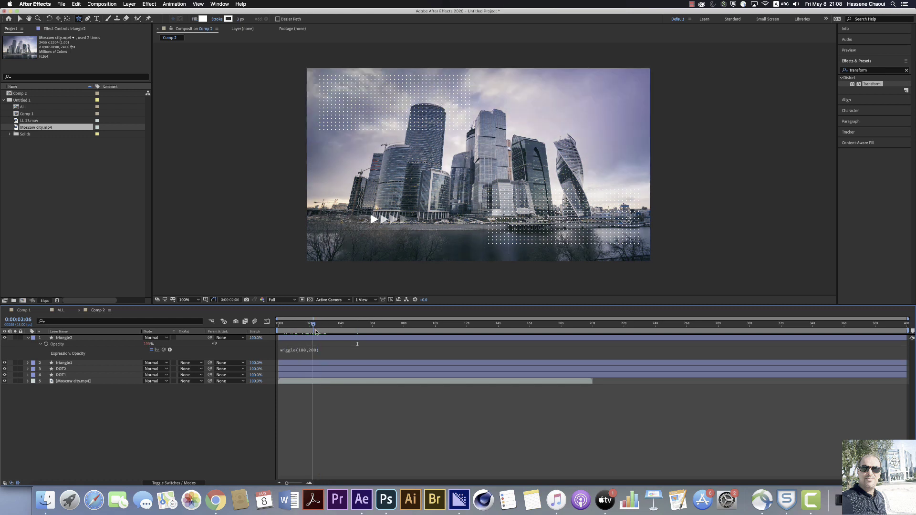
Reveal the Opacity of the triangle1 layer and enable an expression on it
{"action": "left_click", "coordinate": [68, 364]}
{"action": "key", "text": "t"}
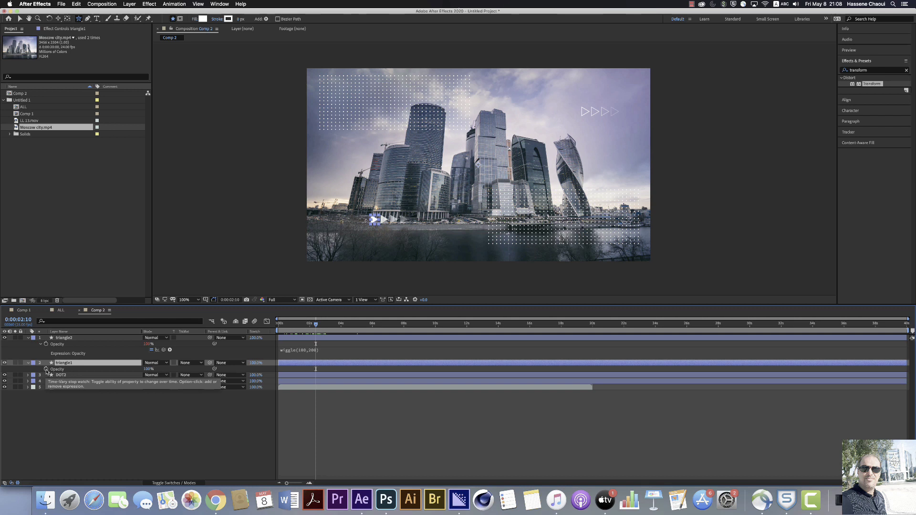
{"action": "left_click", "coordinate": [46, 371], "text": "alt"}
{"action": "left_click", "coordinate": [306, 350]}
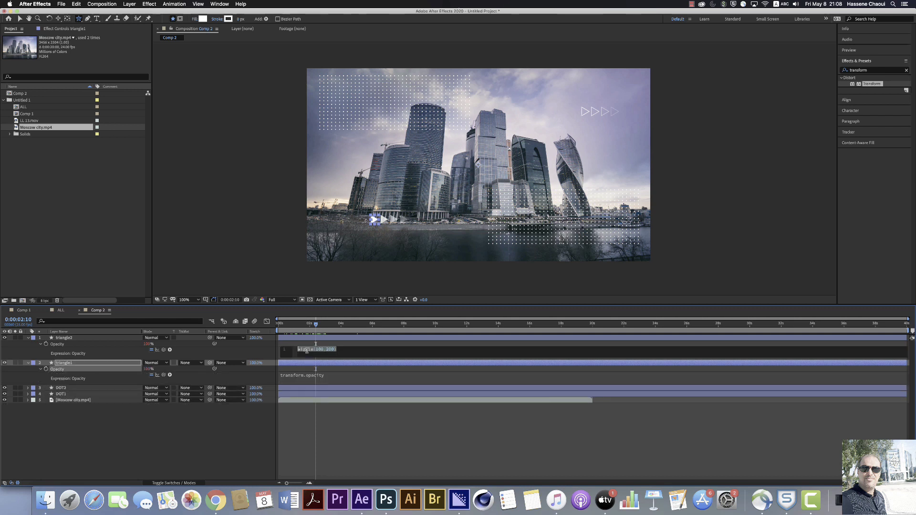
{"action": "key", "text": "super+x"}
{"action": "left_click", "coordinate": [308, 374]}
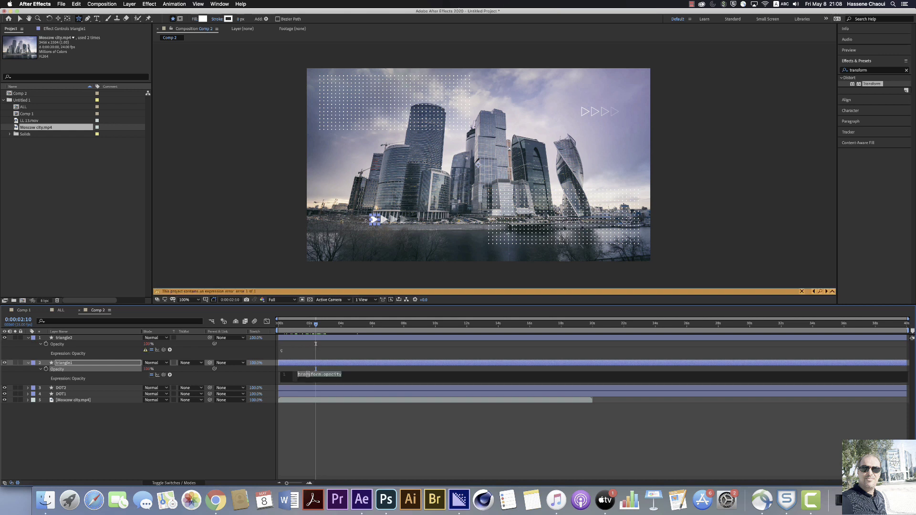
{"action": "left_click", "coordinate": [294, 351]}
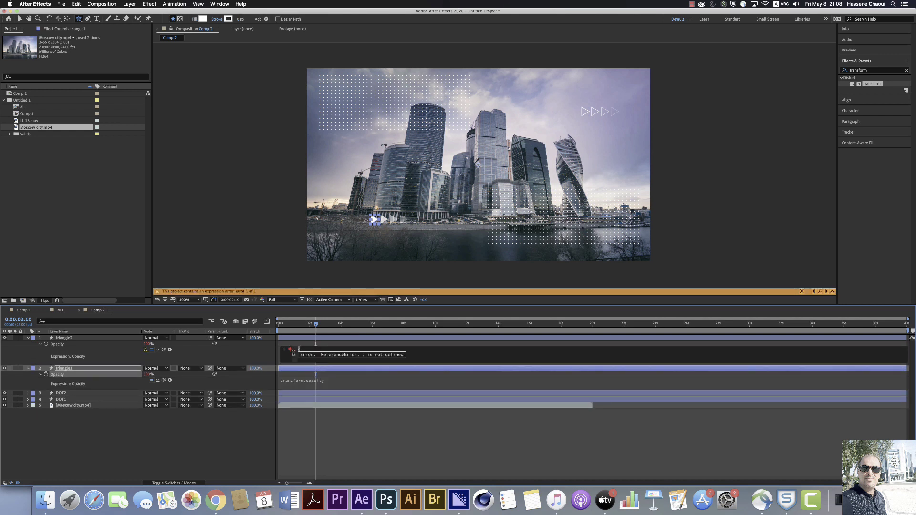
{"action": "key", "text": "super+v"}
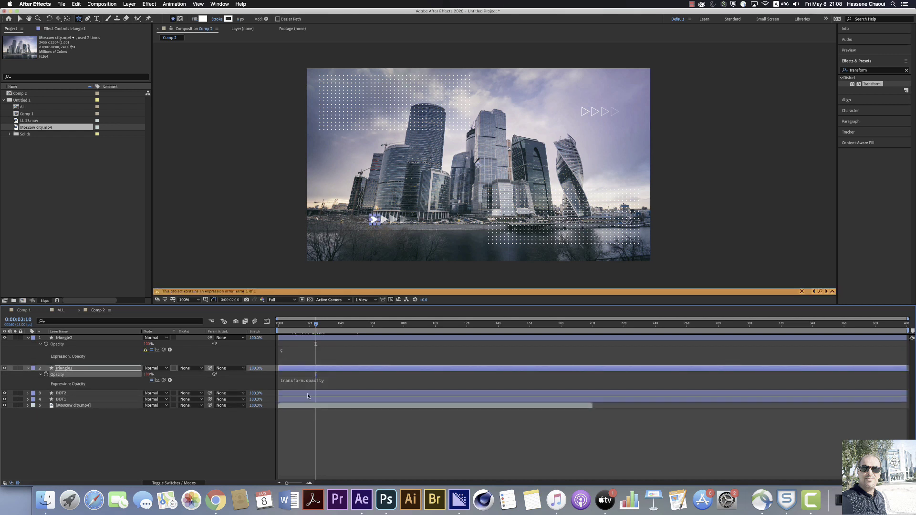
Copy triangle2's wiggle(100,200) expression into triangle1's Opacity and check the flicker just after one second
{"action": "left_click", "coordinate": [299, 350]}
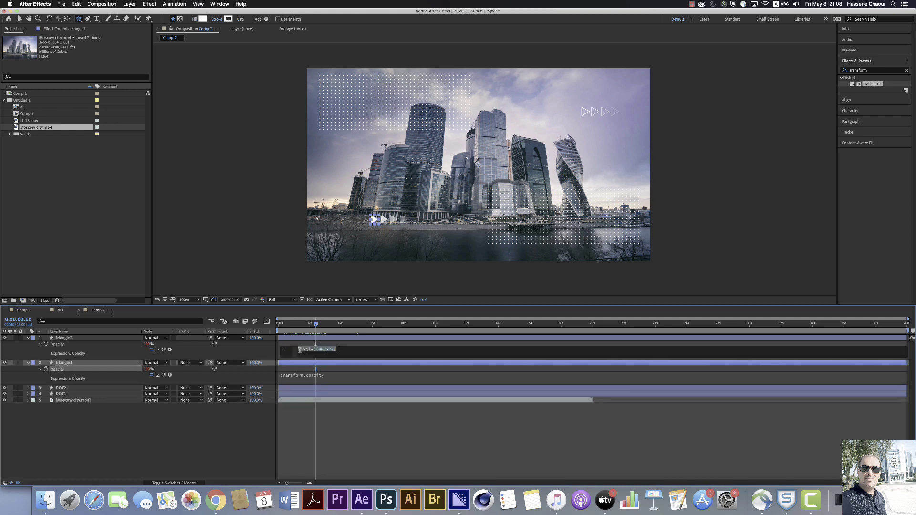
{"action": "left_click", "coordinate": [307, 375]}
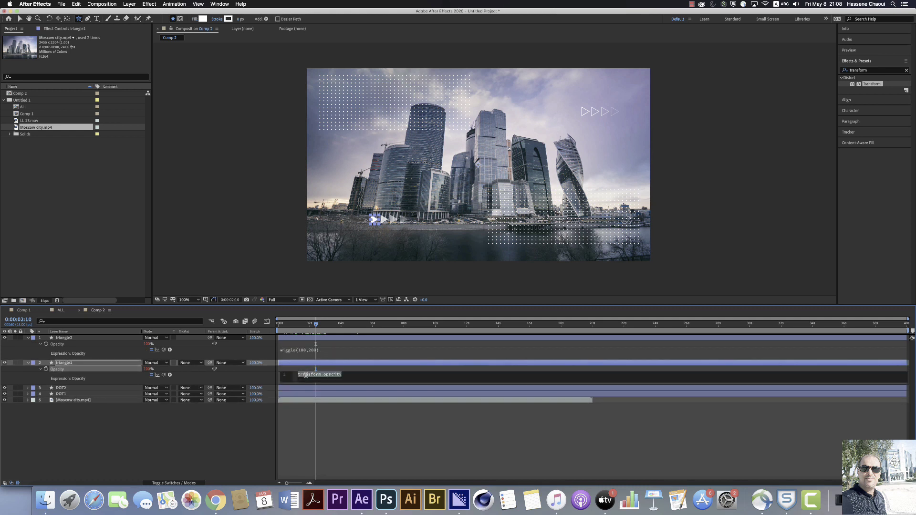
{"action": "key", "text": "super+v"}
{"action": "left_click", "coordinate": [299, 333]}
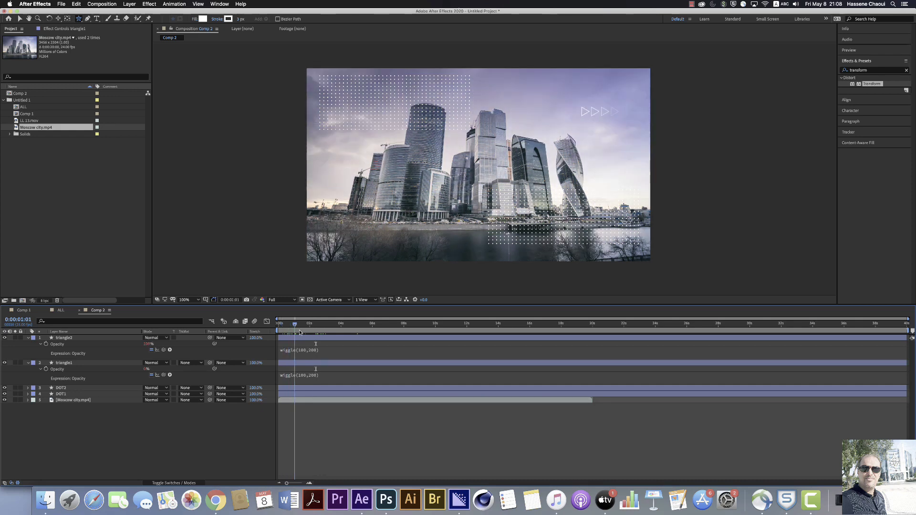
{"action": "left_click_drag", "start_coordinate": [299, 333], "coordinate": [306, 334]}
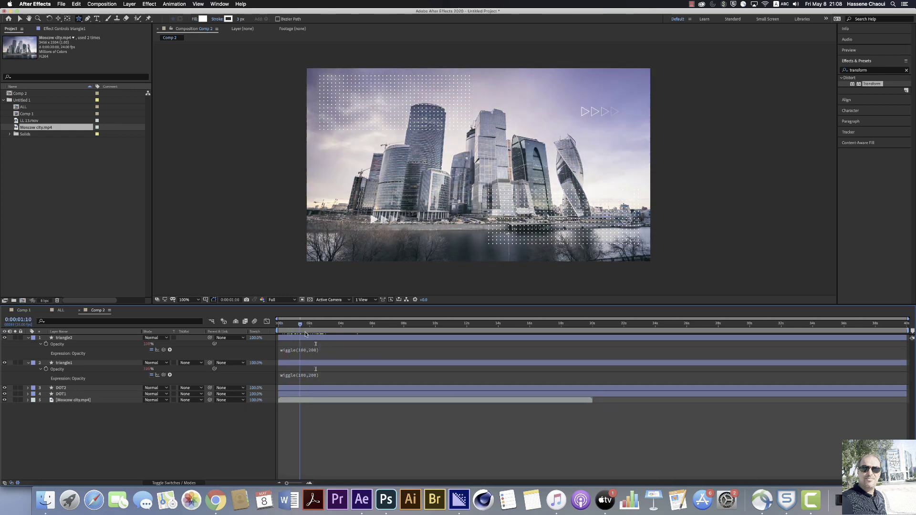
Animate the DOT2 layer's Position from beyond the frame's right edge at 0:00 to its present place at about 12:08, and check the slide
{"action": "left_click", "coordinate": [70, 388]}
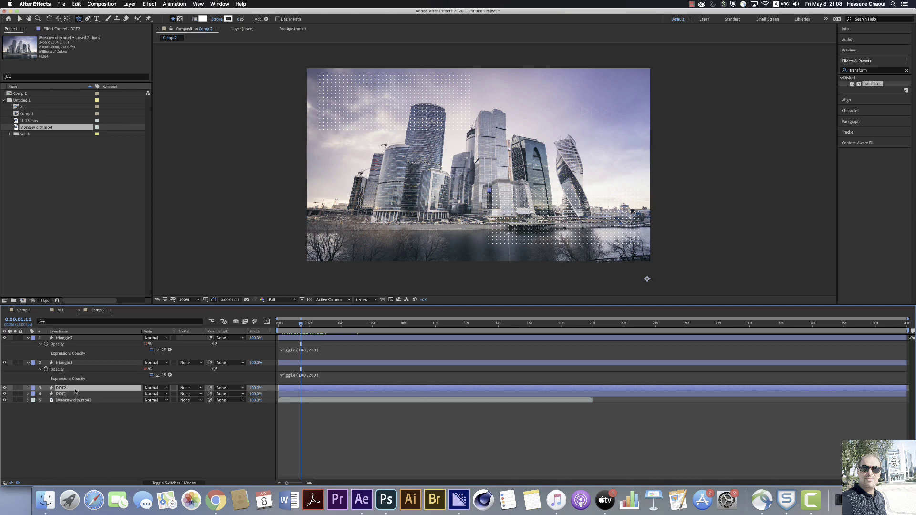
{"action": "left_click", "coordinate": [279, 325]}
{"action": "left_click_drag", "start_coordinate": [279, 324], "coordinate": [277, 325]}
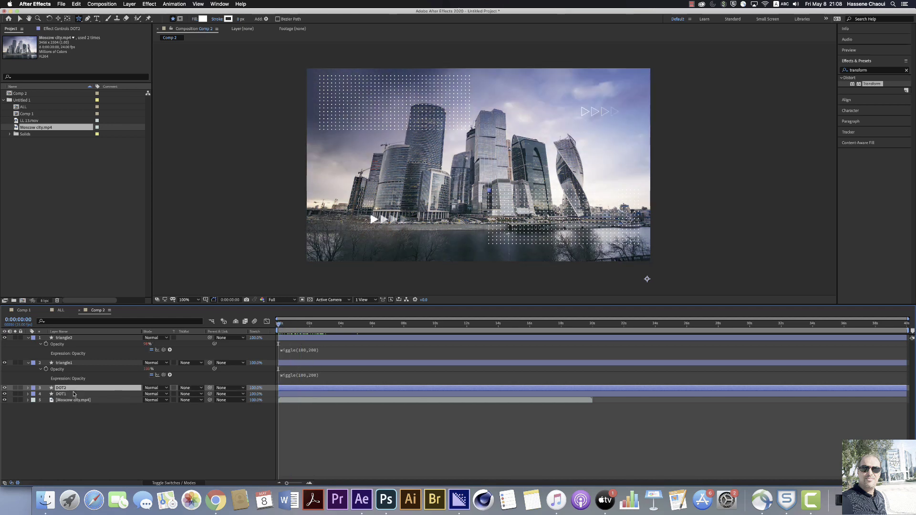
{"action": "key", "text": "p"}
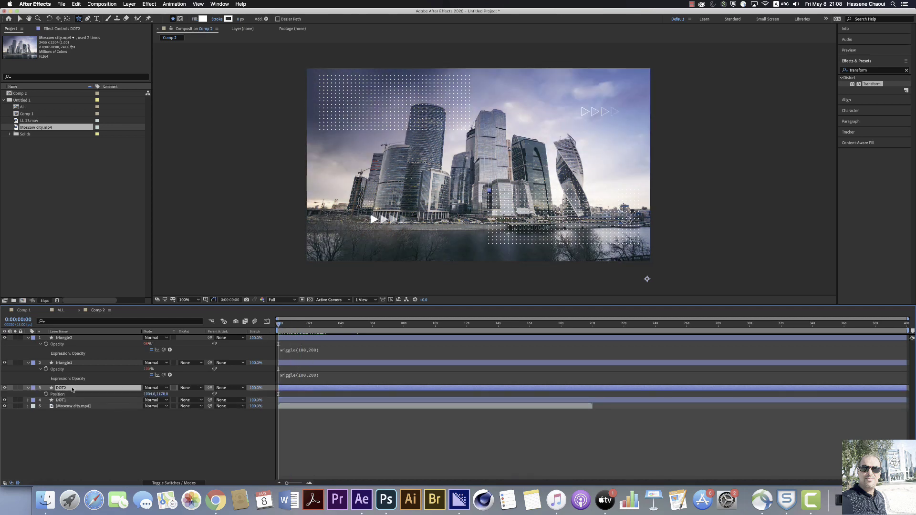
{"action": "left_click", "coordinate": [46, 395]}
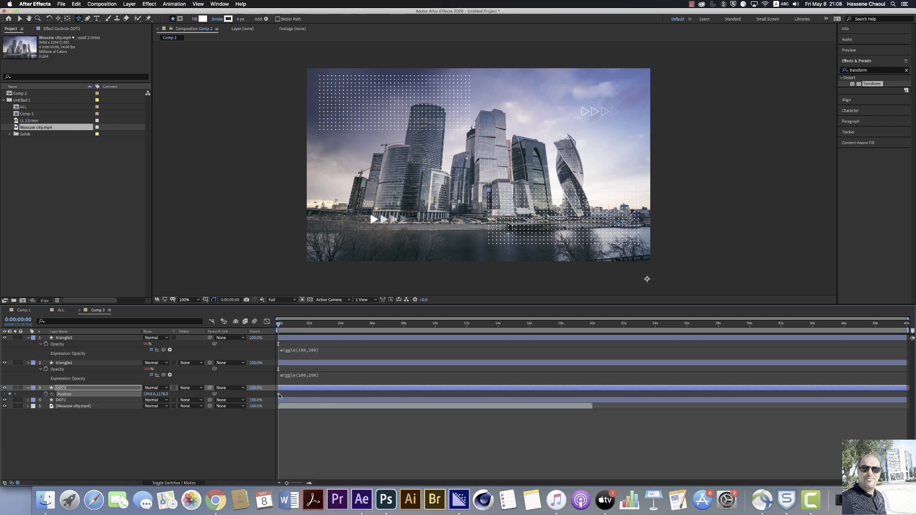
{"action": "left_click_drag", "start_coordinate": [278, 394], "coordinate": [354, 394]}
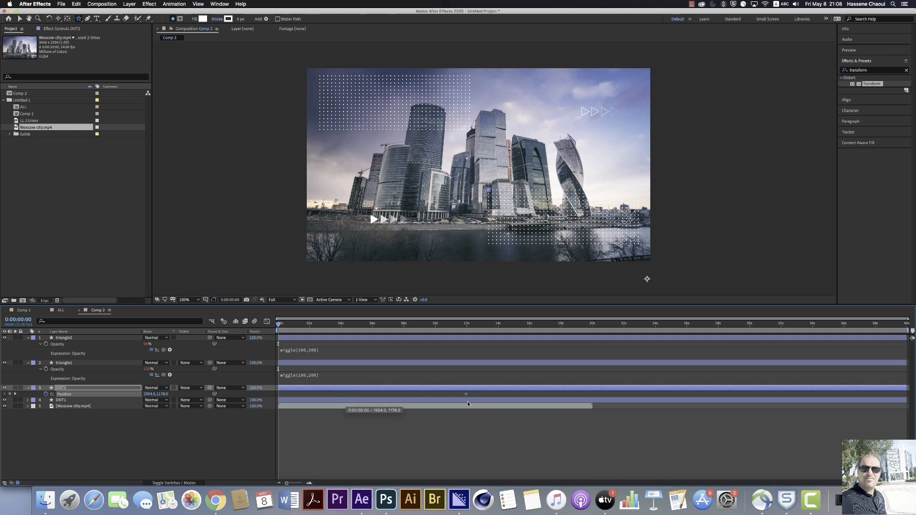
{"action": "left_click_drag", "start_coordinate": [476, 403], "coordinate": [471, 400]}
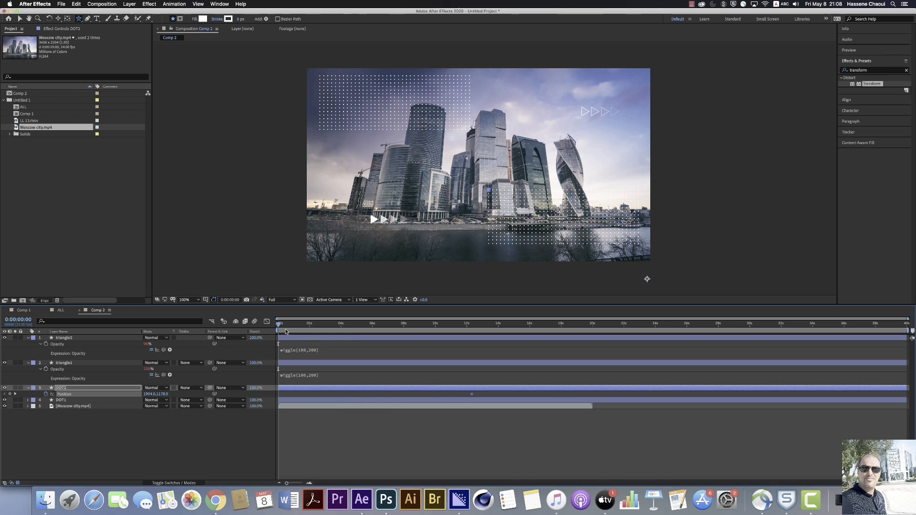
{"action": "left_click_drag", "start_coordinate": [149, 394], "coordinate": [497, 410]}
{"action": "left_click_drag", "start_coordinate": [279, 324], "coordinate": [471, 353]}
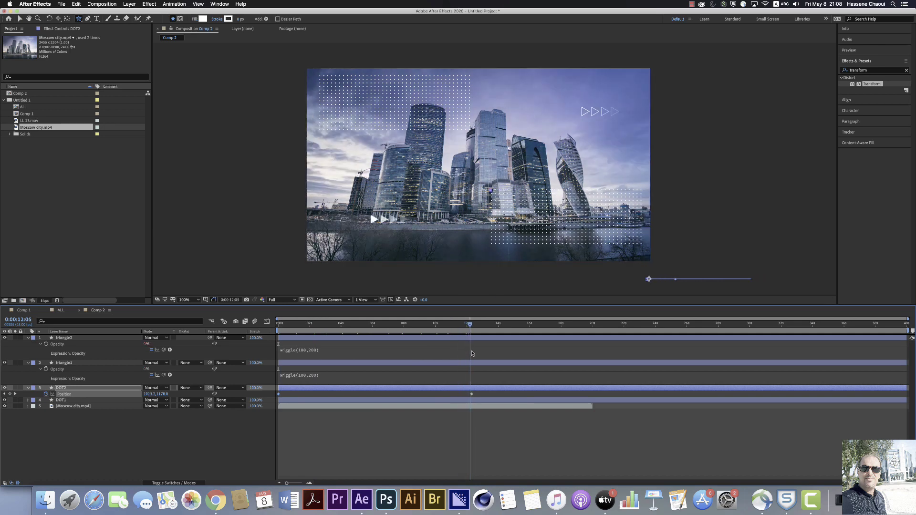
Keyframe DOT1's current Position at 12:08, set it to 19.0, 540.0 at 0:00, and check both dot grids sliding in
{"action": "left_click", "coordinate": [74, 401]}
{"action": "left_click_drag", "start_coordinate": [471, 334], "coordinate": [471, 334]}
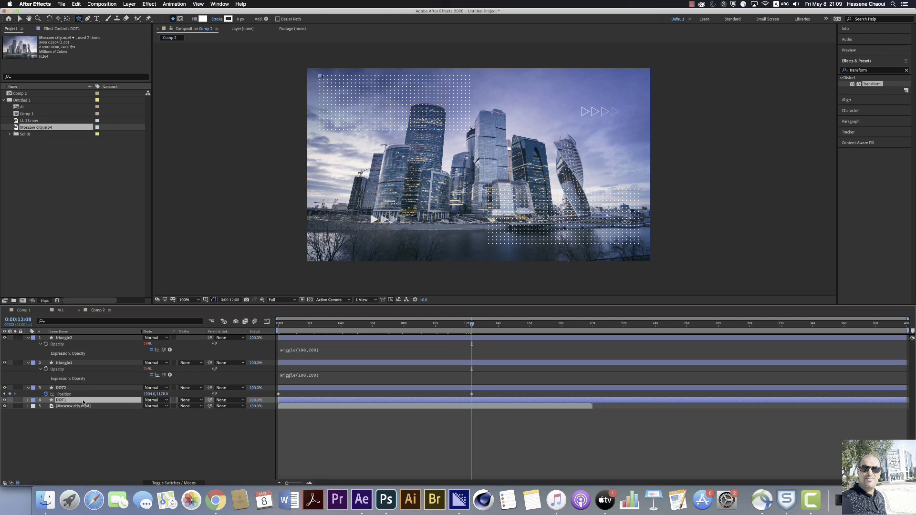
{"action": "key", "text": "alt+shift+p"}
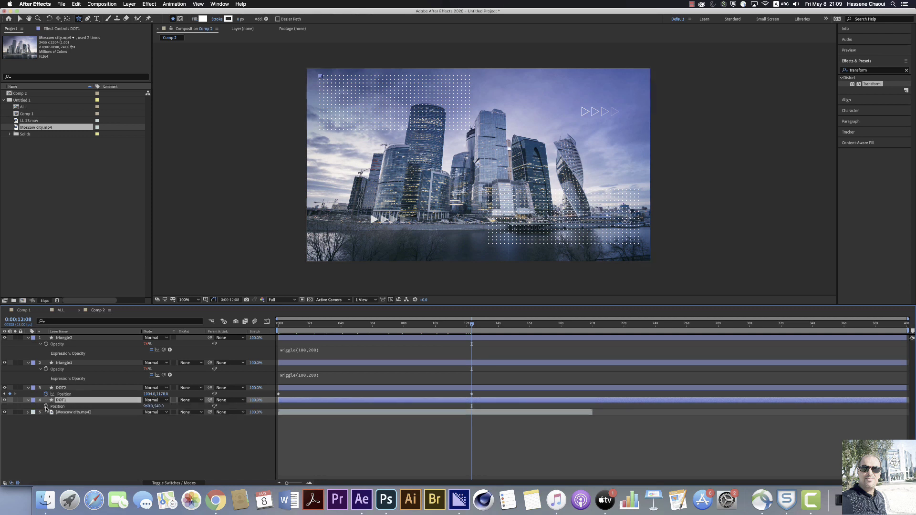
{"action": "left_click", "coordinate": [60, 407]}
{"action": "left_click_drag", "start_coordinate": [471, 324], "coordinate": [279, 339]}
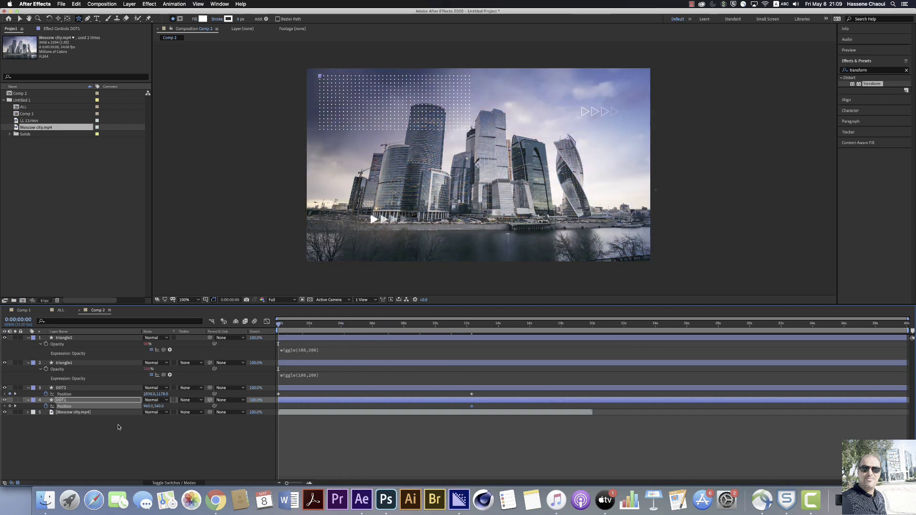
{"action": "left_click_drag", "start_coordinate": [148, 406], "coordinate": [63, 410]}
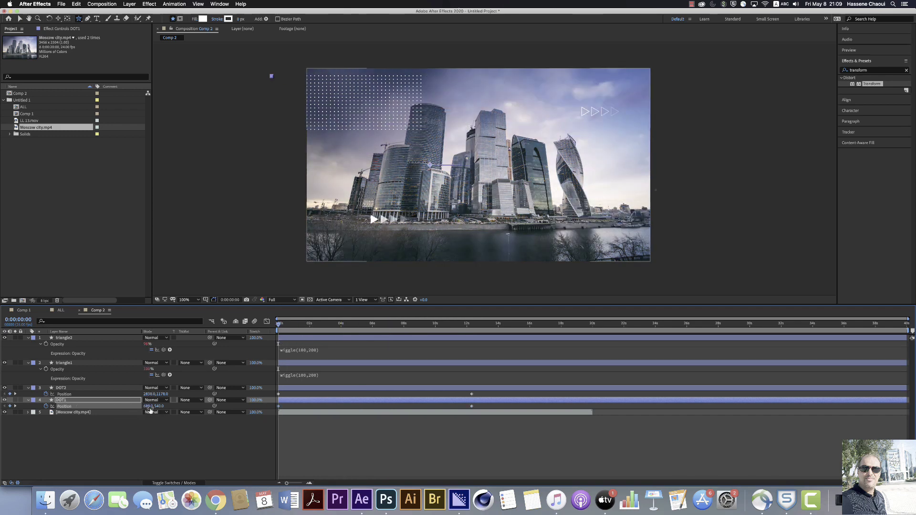
{"action": "left_click_drag", "start_coordinate": [151, 407], "coordinate": [127, 406]}
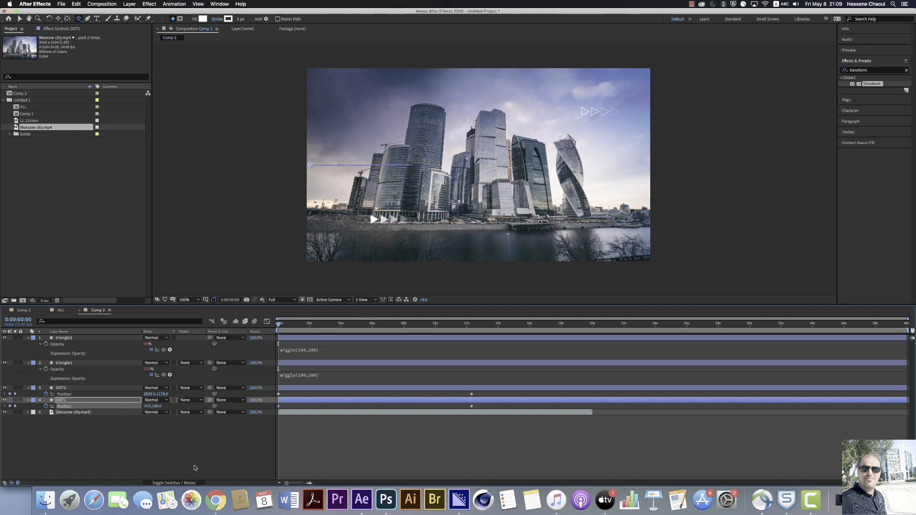
{"action": "key", "text": "F2"}
{"action": "left_click_drag", "start_coordinate": [280, 326], "coordinate": [396, 325]}
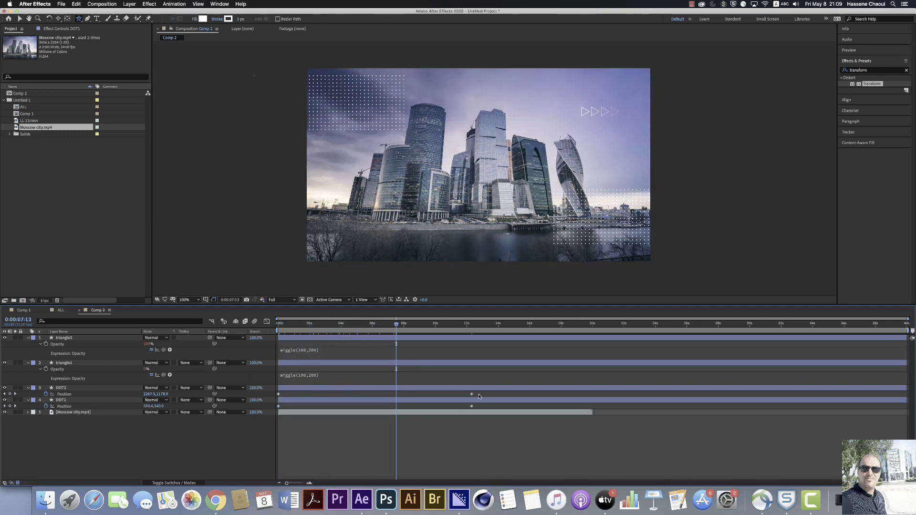
Apply Easy Ease In to the final Position keyframes of the DOT2 and DOT1 layers
{"action": "left_click_drag", "start_coordinate": [477, 391], "coordinate": [463, 408]}
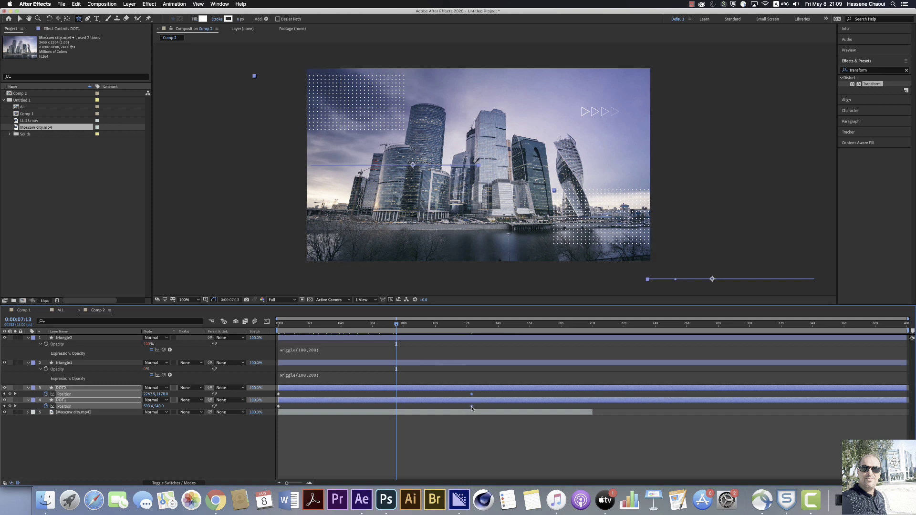
{"action": "right_click", "coordinate": [472, 407]}
{"action": "mouse_move", "coordinate": [506, 480]}
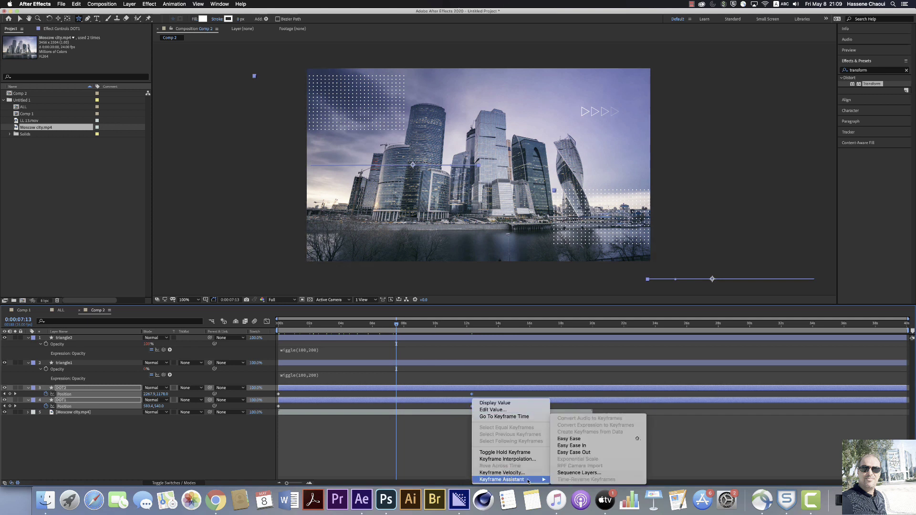
{"action": "left_click", "coordinate": [577, 445]}
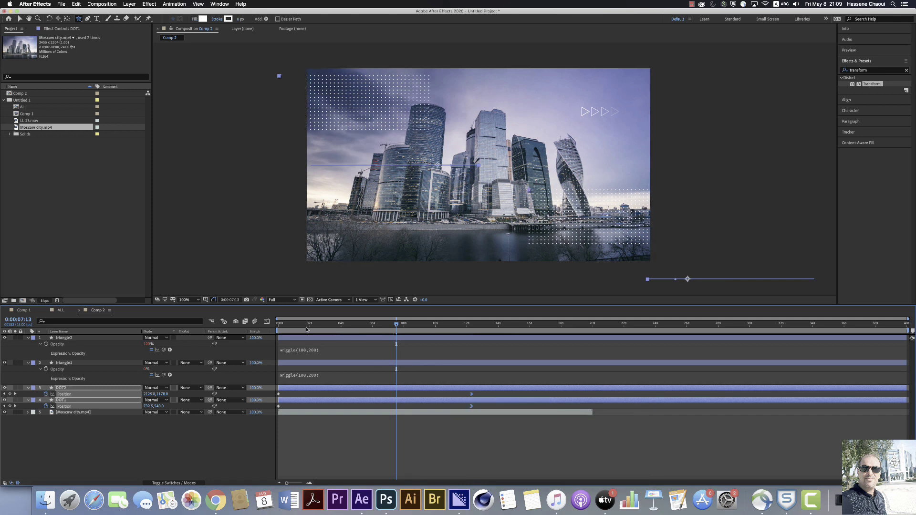
Lengthen the final dot keyframes' incoming ease in the speed graph to about the six-second mark, and check the eased motion
{"action": "left_click", "coordinate": [267, 322]}
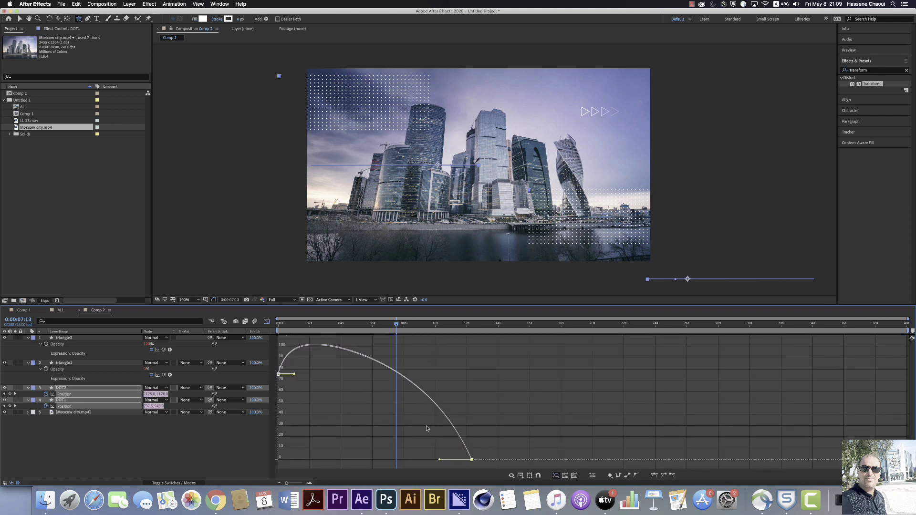
{"action": "left_click", "coordinate": [521, 477]}
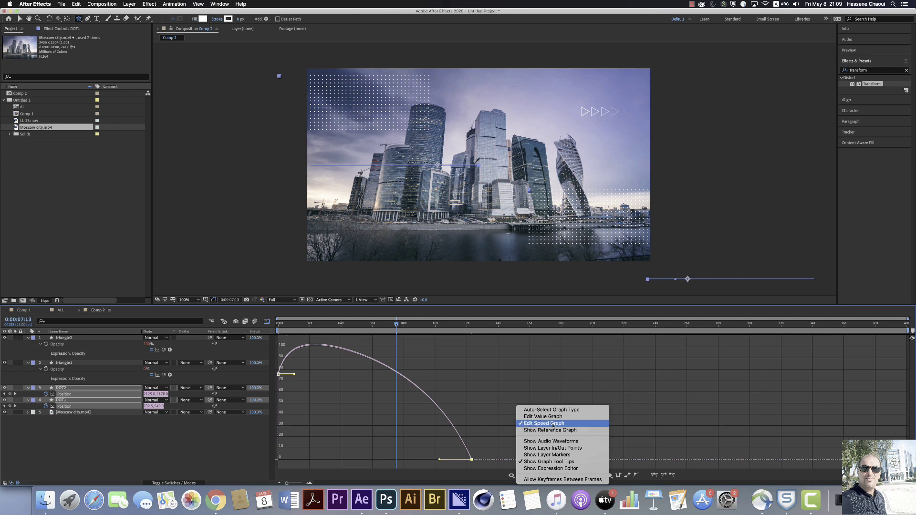
{"action": "left_click", "coordinate": [531, 424]}
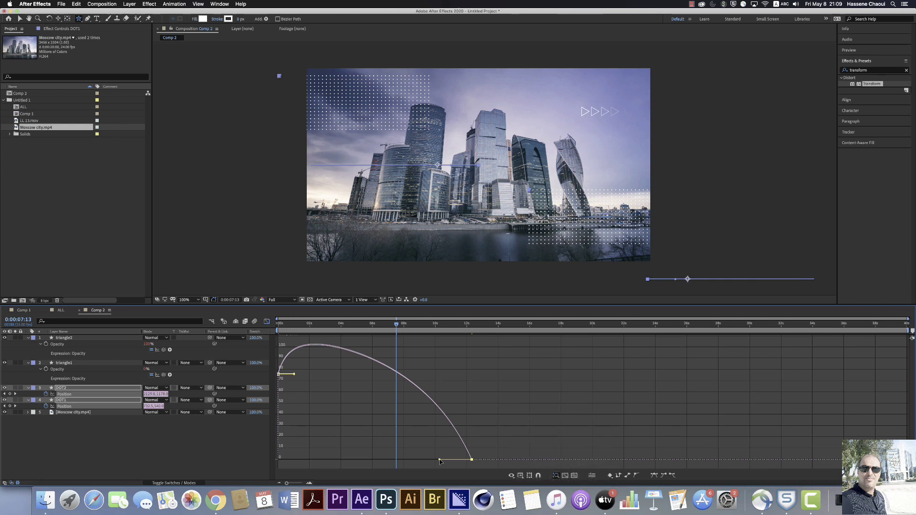
{"action": "left_click_drag", "start_coordinate": [440, 461], "coordinate": [375, 459]}
{"action": "left_click", "coordinate": [267, 322]}
{"action": "key", "text": "F2"}
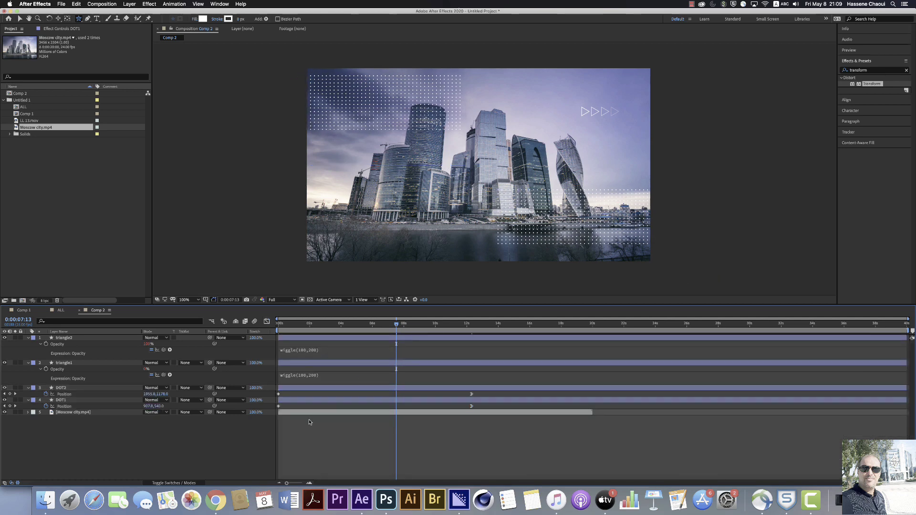
{"action": "left_click", "coordinate": [280, 325]}
{"action": "left_click_drag", "start_coordinate": [280, 325], "coordinate": [464, 359]}
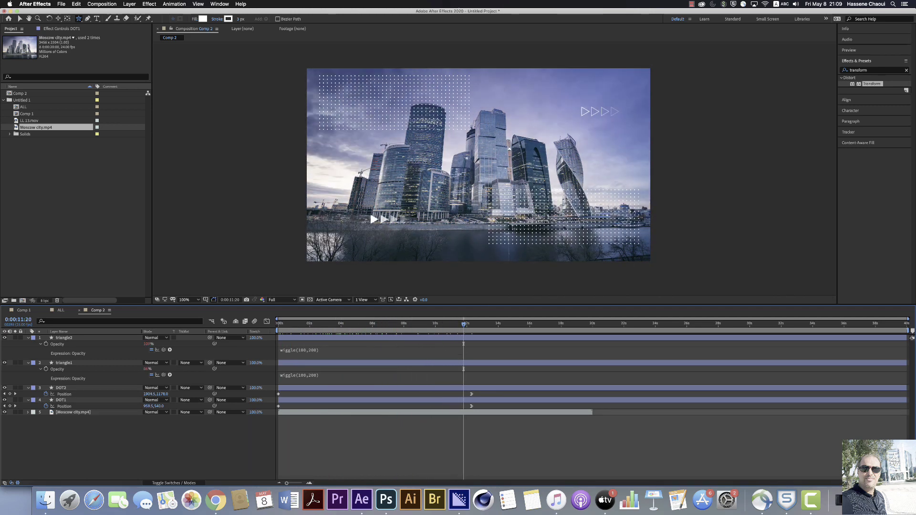
Add a text layer reading x in the sky near the frame's left edge, beside the towers
{"action": "left_click", "coordinate": [97, 19]}
{"action": "left_click", "coordinate": [345, 175]}
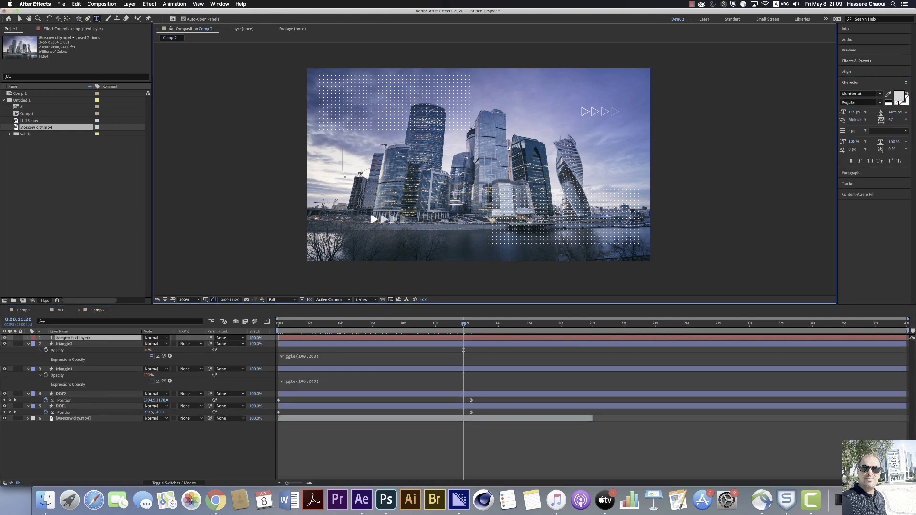
{"action": "type", "text": "x"}
Copy triangle2's wiggle(100,200) expression into the Opacity of the x text layer
{"action": "left_click", "coordinate": [79, 341]}
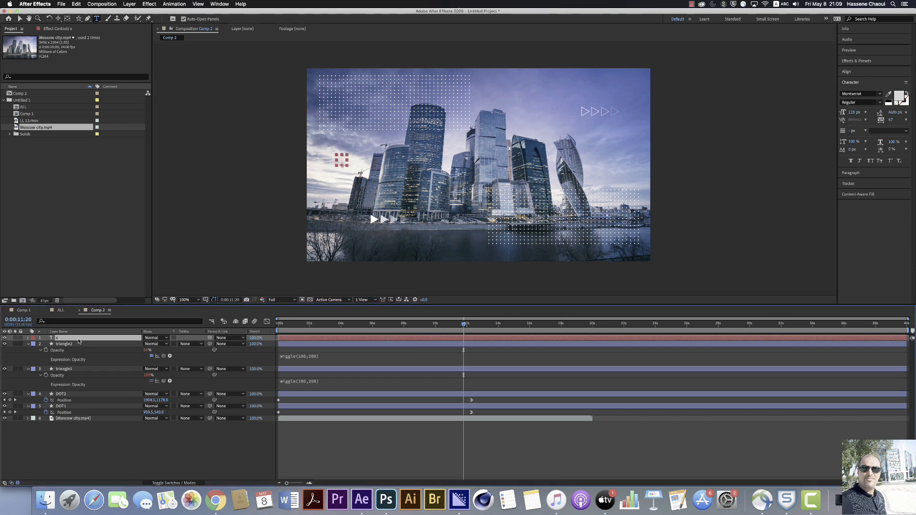
{"action": "key", "text": "t"}
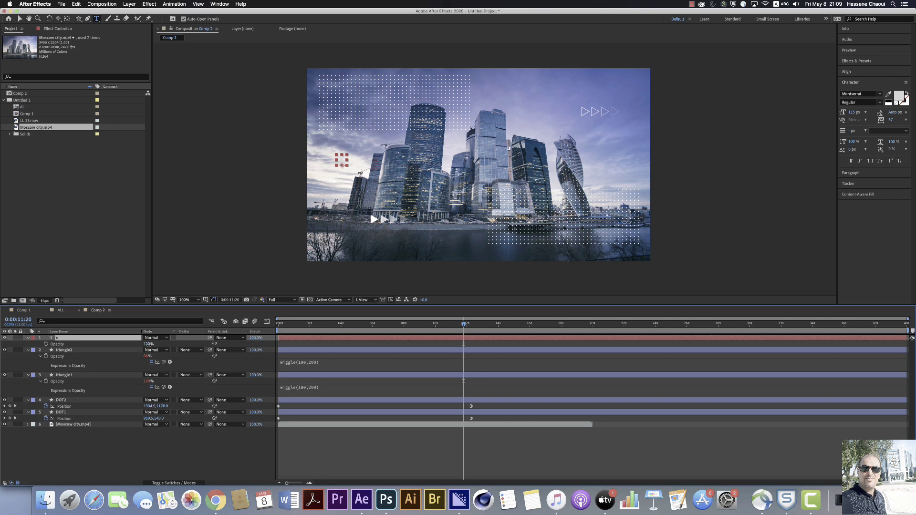
{"action": "left_click", "coordinate": [298, 362]}
{"action": "key", "text": "super+c"}
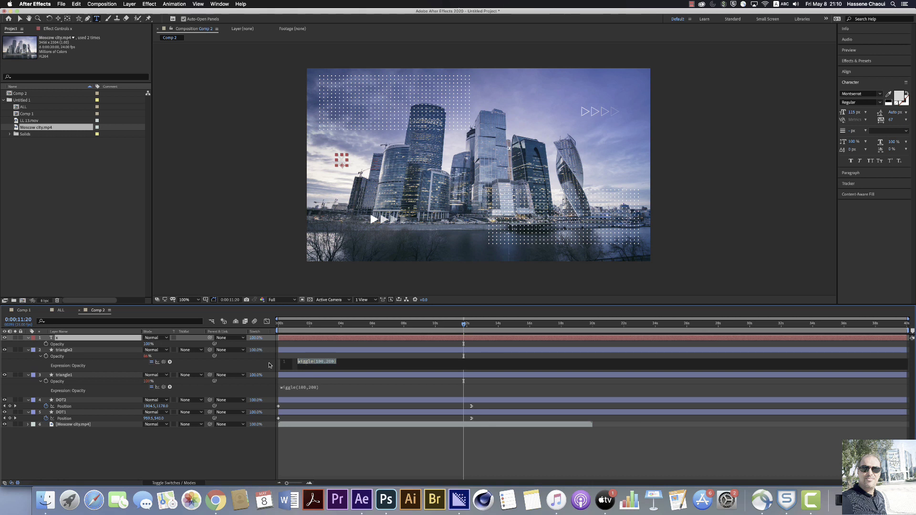
{"action": "left_click", "coordinate": [46, 344], "text": "alt"}
{"action": "key", "text": "super+v"}
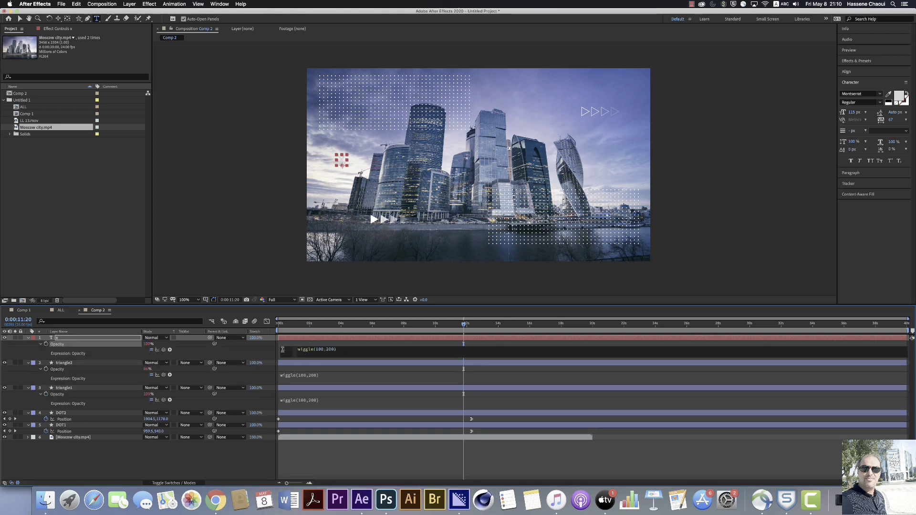
Preview Comp 2 from the start to check the flicker of the x text
{"action": "left_click", "coordinate": [309, 331]}
{"action": "left_click", "coordinate": [283, 325]}
{"action": "key", "text": "space"}
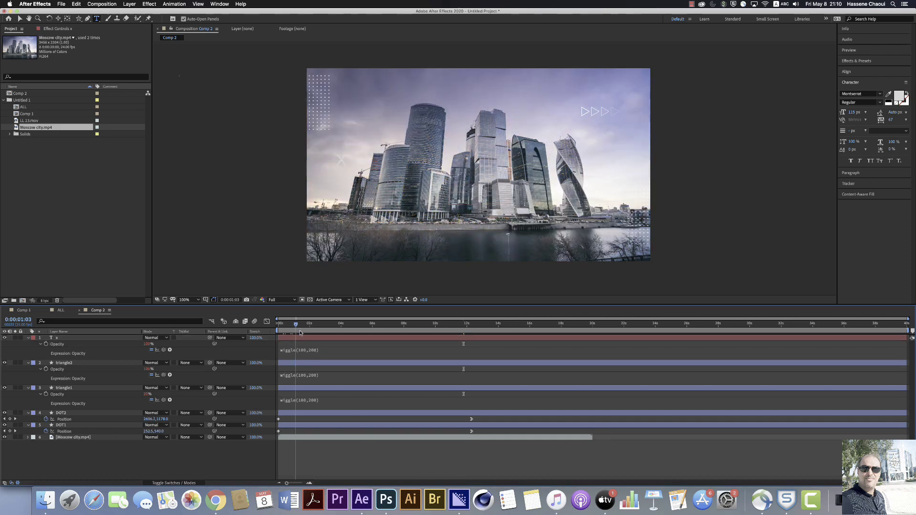
{"action": "key", "text": "space"}
Duplicate the x text layer and place the copy in the sky beside the twisted tower
{"action": "left_click", "coordinate": [72, 339]}
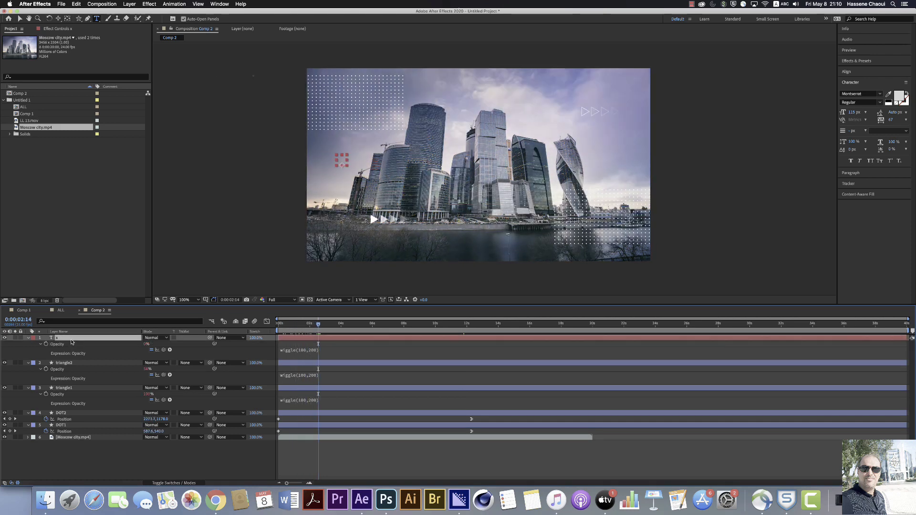
{"action": "key", "text": "super+d"}
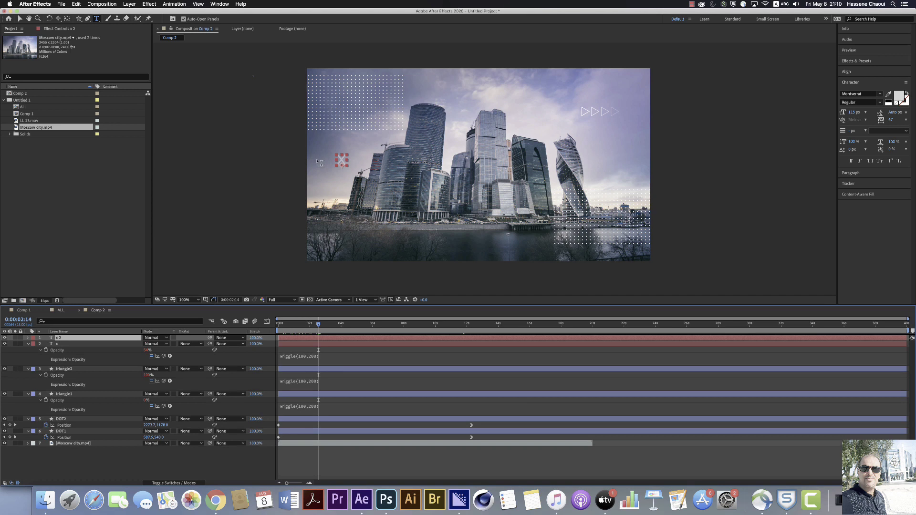
{"action": "key", "text": "v"}
{"action": "left_click_drag", "start_coordinate": [341, 160], "coordinate": [601, 180]}
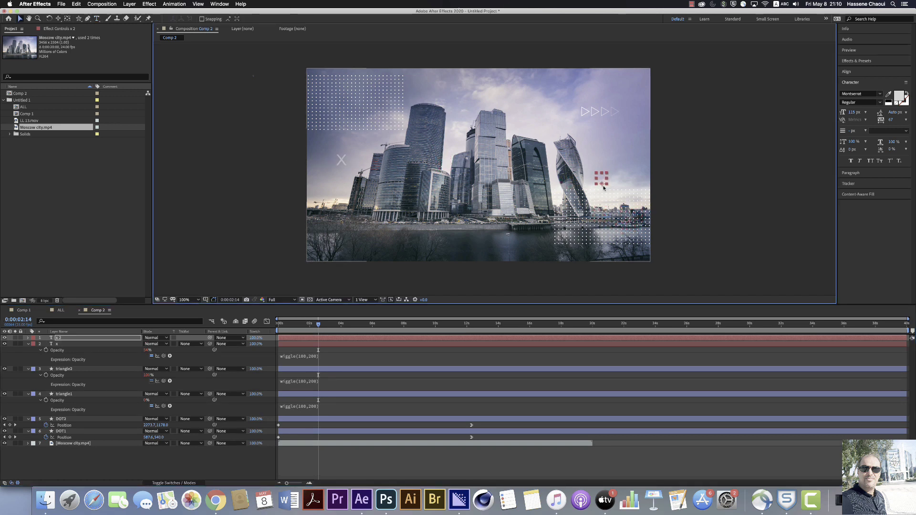
Scale the x 2 layer down to 69%
{"action": "left_click", "coordinate": [329, 325]}
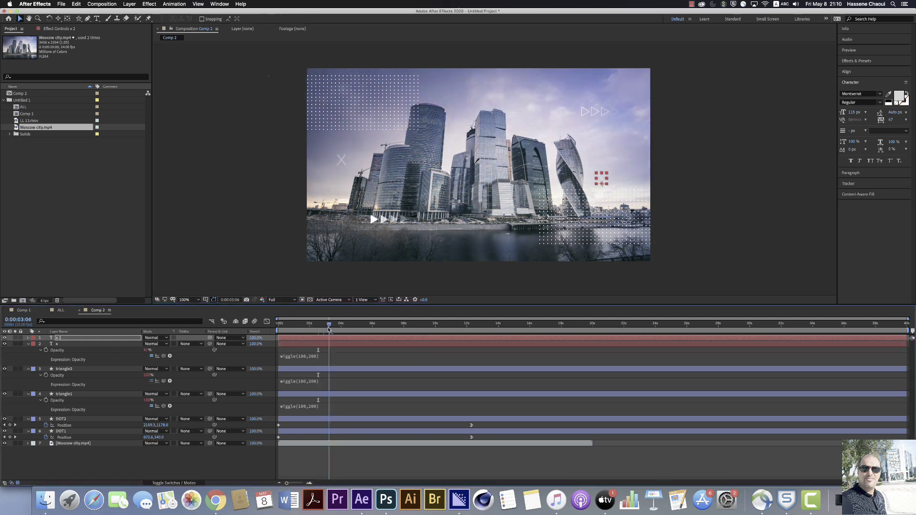
{"action": "left_click", "coordinate": [86, 339]}
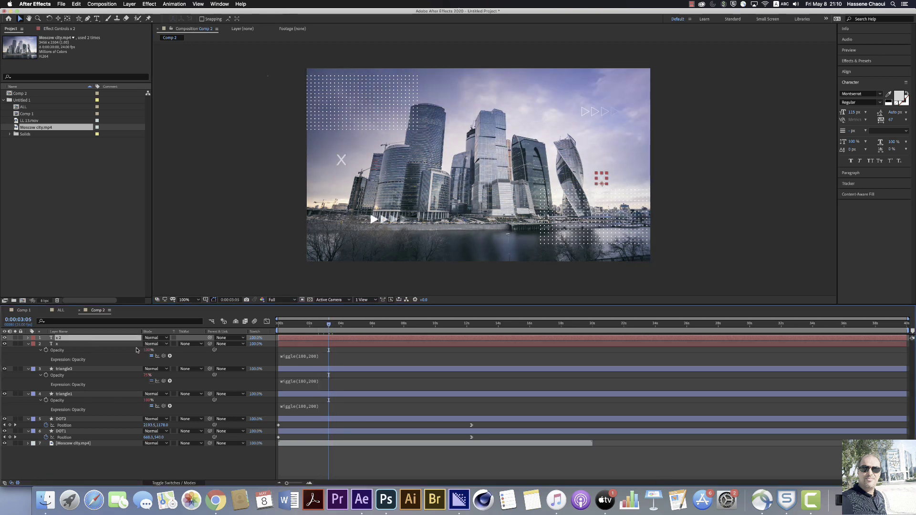
{"action": "key", "text": "y"}
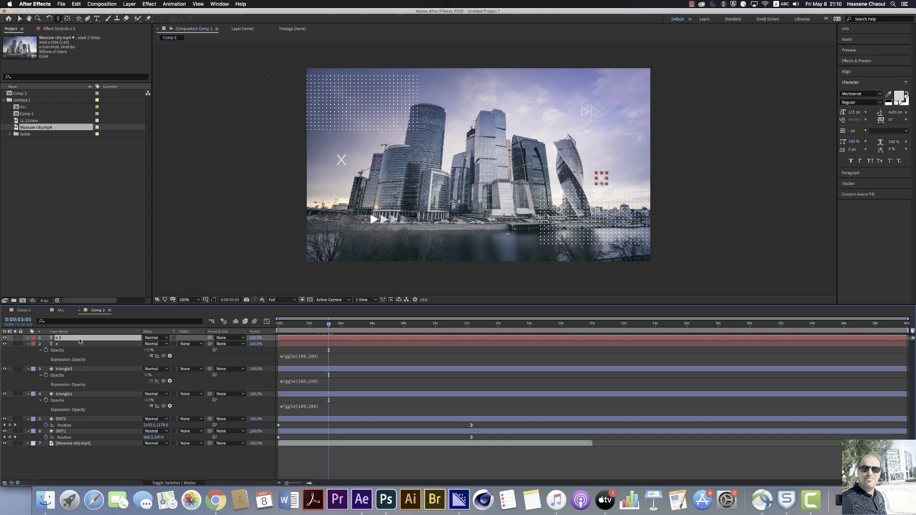
{"action": "key", "text": "s"}
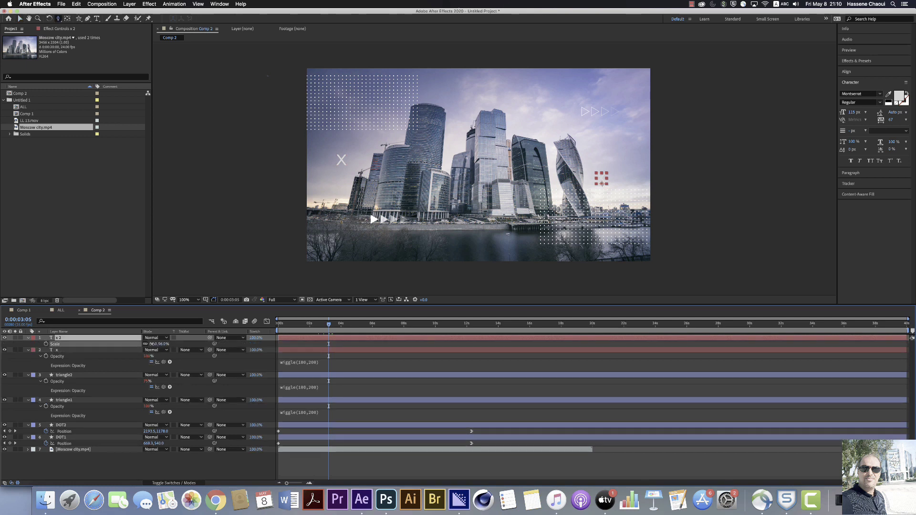
{"action": "left_click_drag", "start_coordinate": [152, 343], "coordinate": [139, 344]}
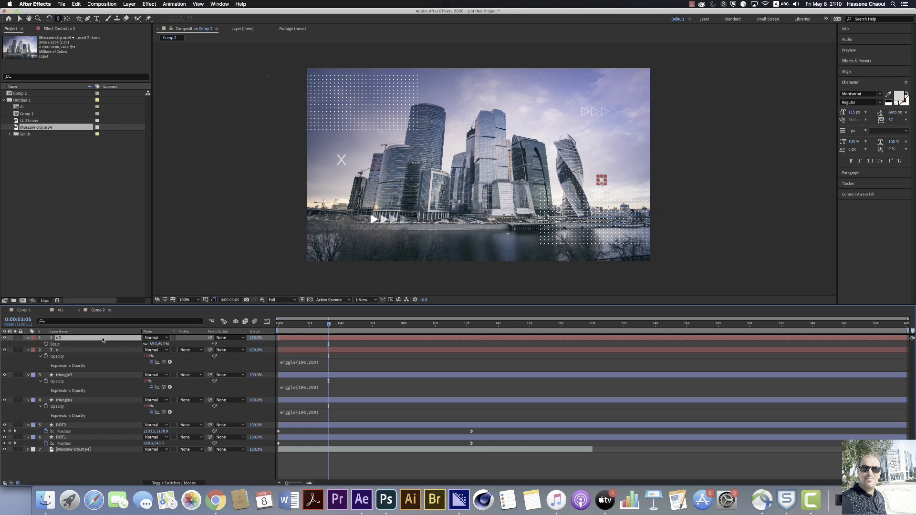
Duplicate the x 2 layer twice, placing one copy in the sky above the towers and the other near the frame's lower-left riverbank
{"action": "key", "text": "super+d"}
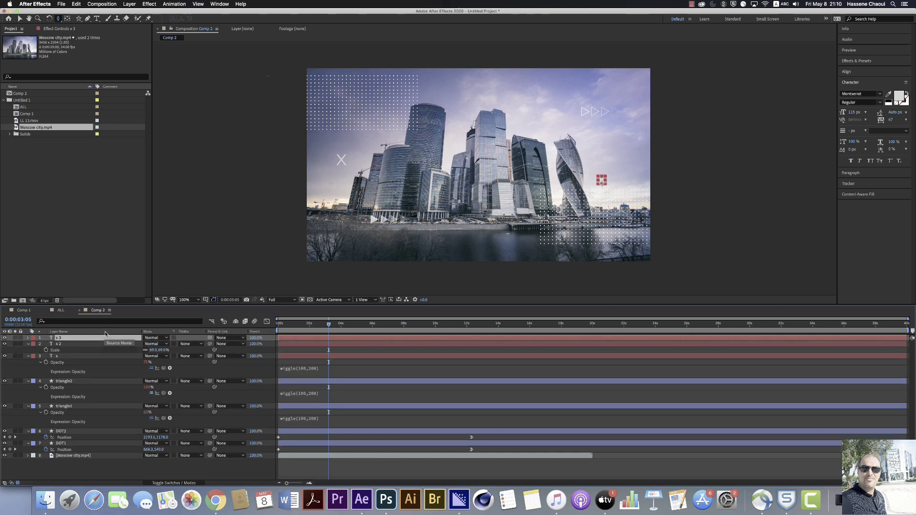
{"action": "key", "text": "v"}
{"action": "left_click_drag", "start_coordinate": [603, 180], "coordinate": [549, 187]}
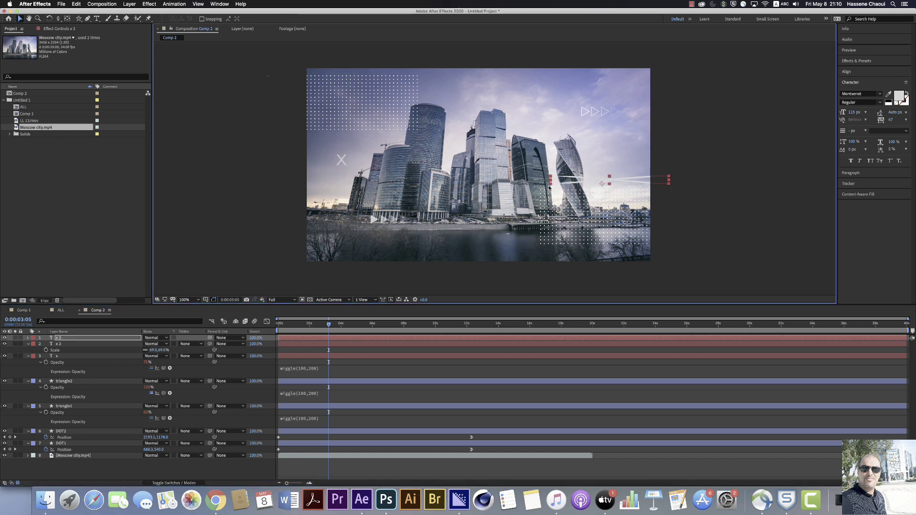
{"action": "key", "text": "super+z"}
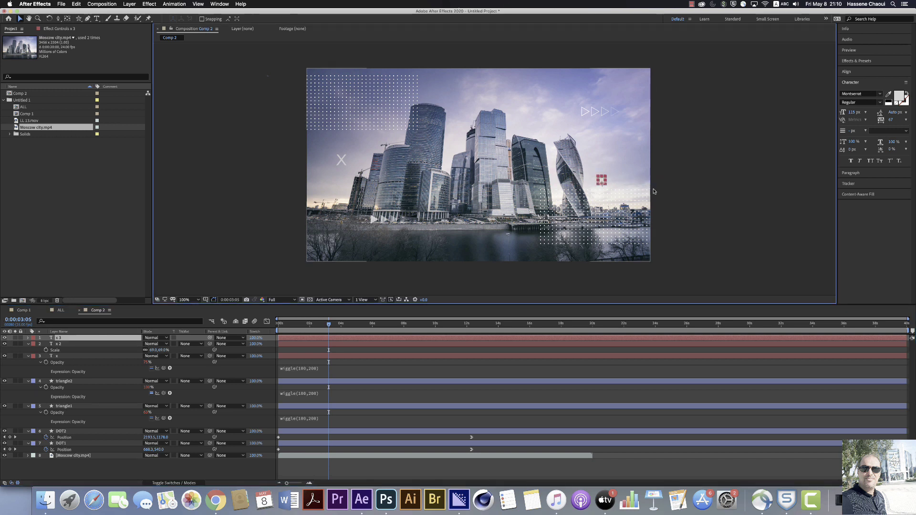
{"action": "left_click_drag", "start_coordinate": [607, 183], "coordinate": [370, 238]}
{"action": "key", "text": "Return"}
{"action": "key", "text": "ctrl+d"}
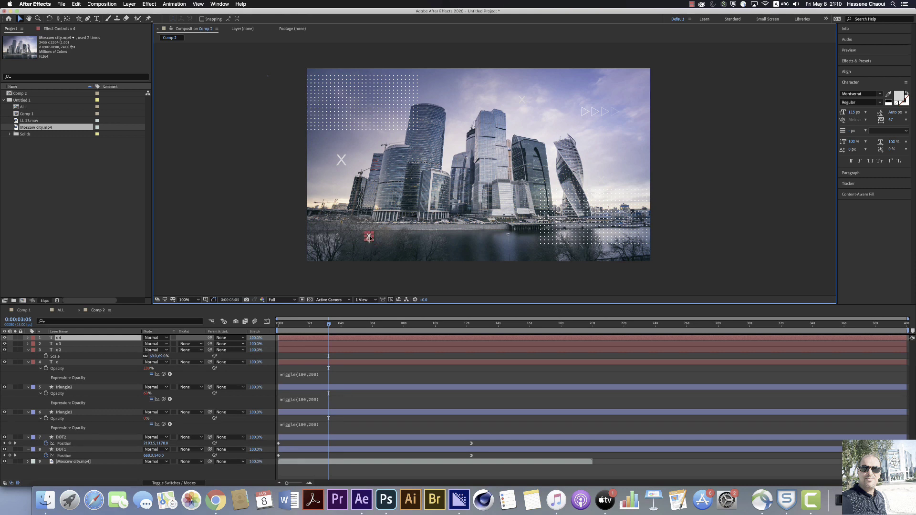
Scale the x 4 layer down to 50%
{"action": "key", "text": "Return"}
{"action": "key", "text": "s"}
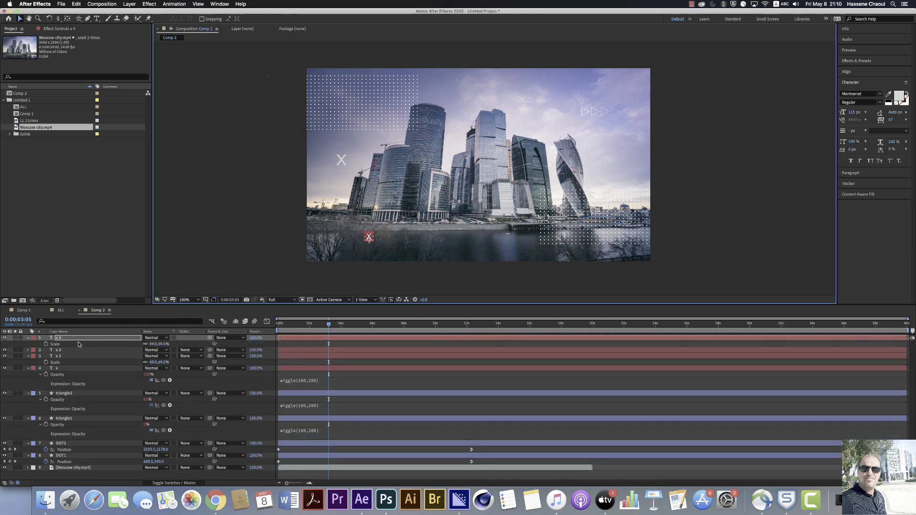
{"action": "left_click_drag", "start_coordinate": [152, 344], "coordinate": [149, 344]}
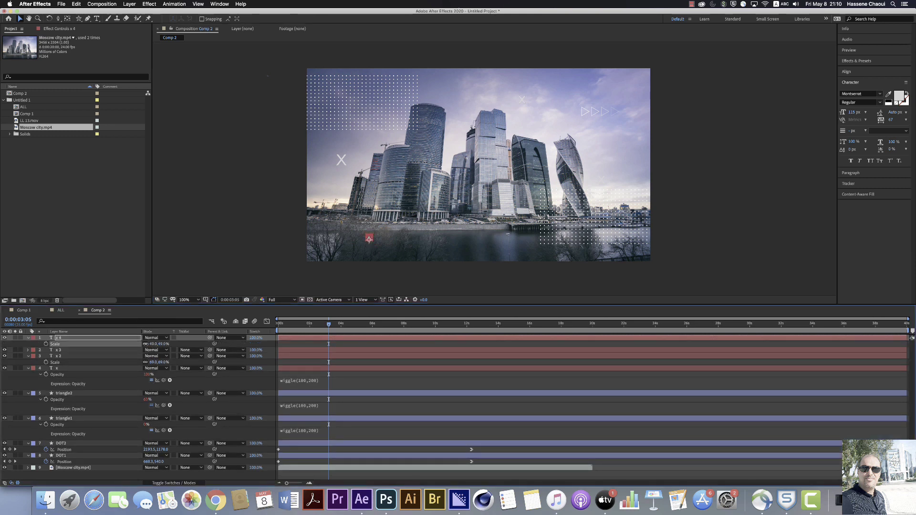
Preview the opening seconds of Comp 2 to check all four flickering x elements
{"action": "left_click", "coordinate": [307, 347]}
{"action": "left_click_drag", "start_coordinate": [283, 326], "coordinate": [354, 338]}
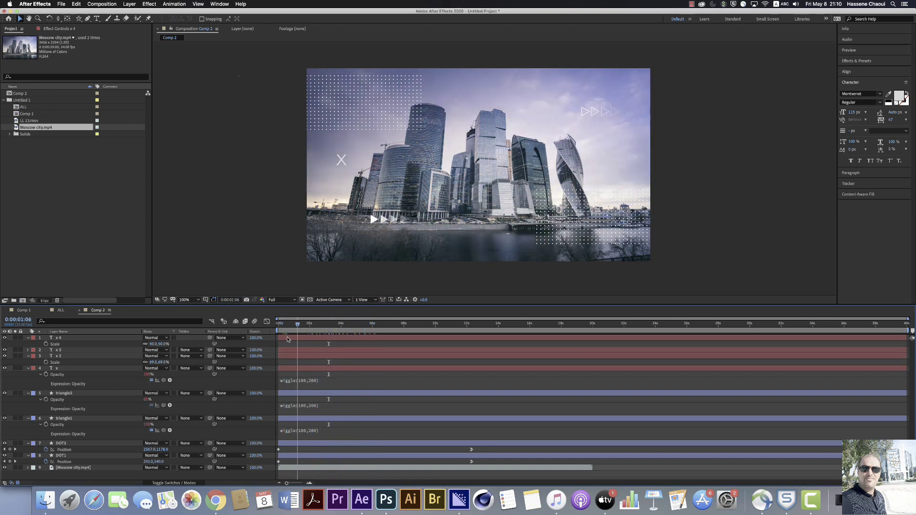
{"action": "key", "text": "space"}
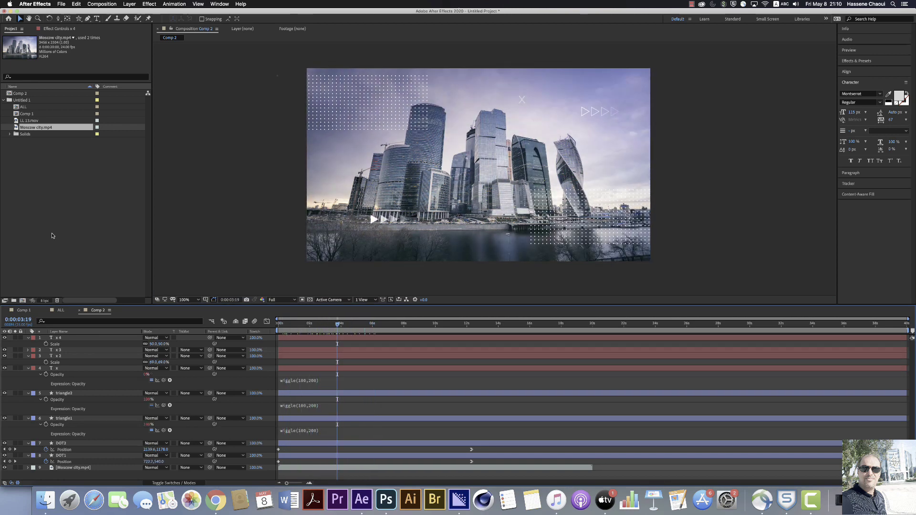
Collapse the expanded properties of all layers in the Comp 2 timeline
{"action": "left_click", "coordinate": [28, 339]}
{"action": "left_click", "coordinate": [57, 338]}
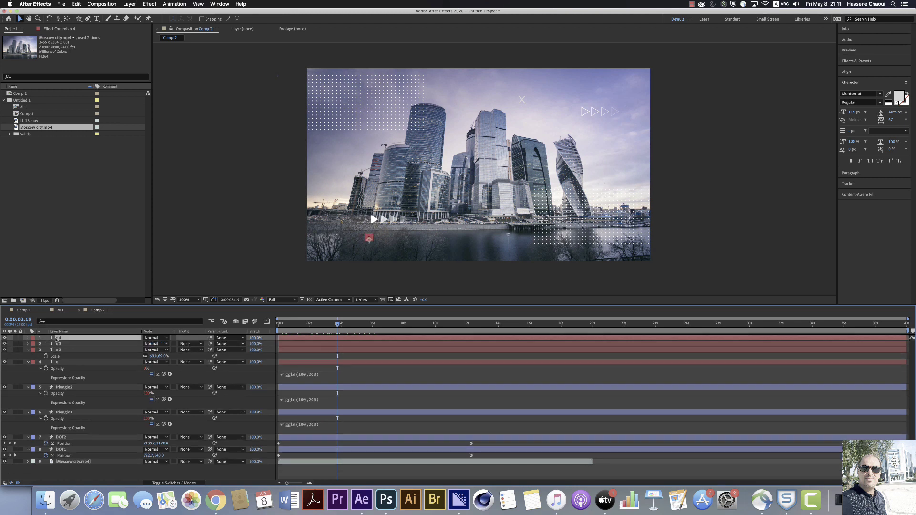
{"action": "key", "text": "super+a"}
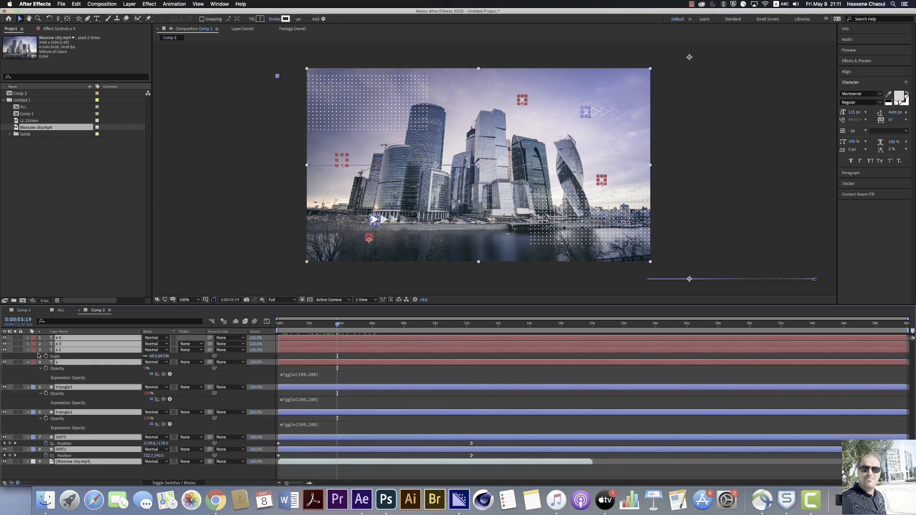
{"action": "left_click", "coordinate": [29, 351]}
{"action": "left_click", "coordinate": [73, 417]}
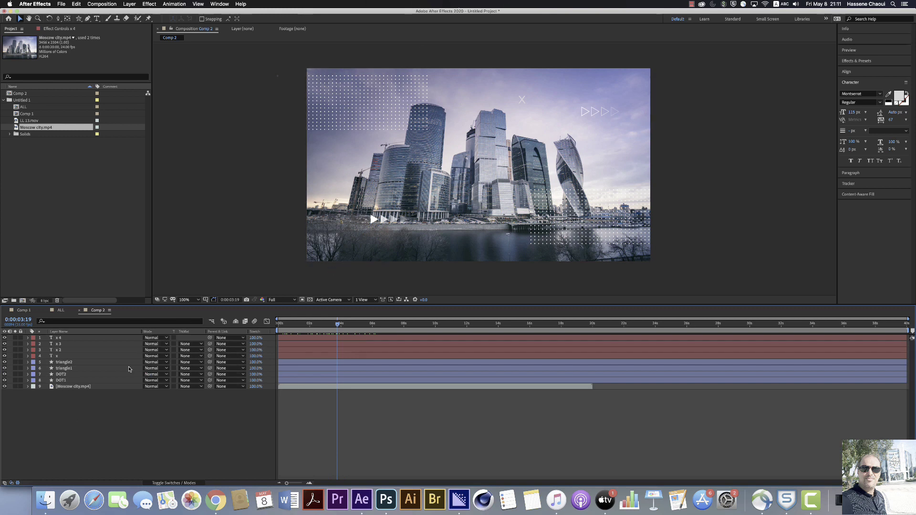
Pre-compose all Comp 2 layers into a new composition named ALL1, moving all attributes into it
{"action": "left_click_drag", "start_coordinate": [81, 399], "coordinate": [60, 337]}
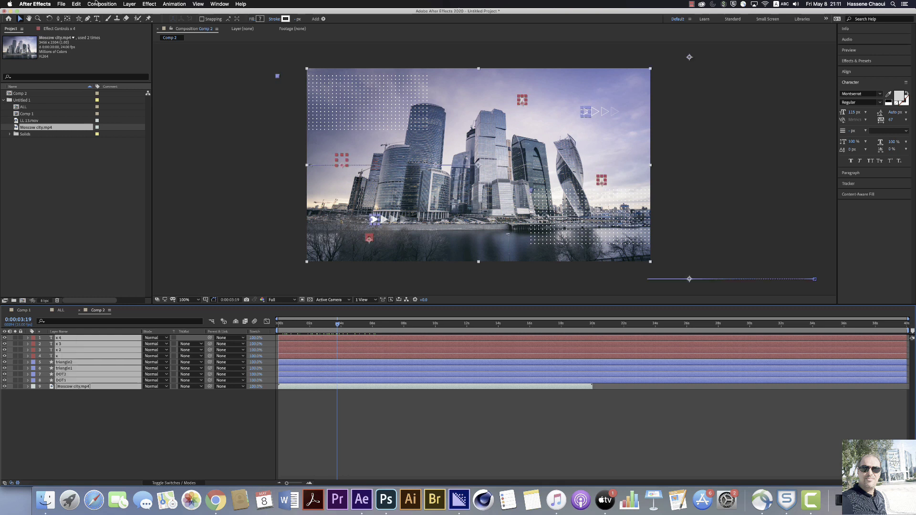
{"action": "left_click", "coordinate": [128, 4]}
{"action": "left_click", "coordinate": [156, 223]}
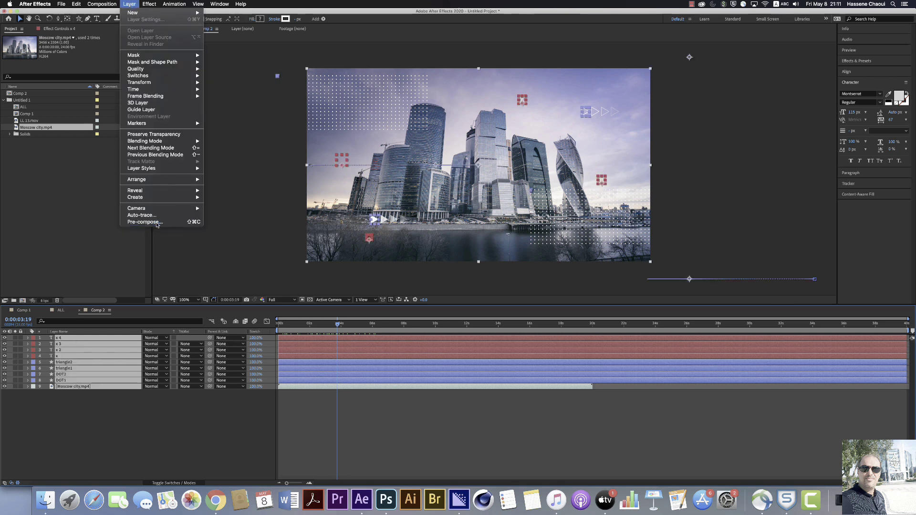
{"action": "left_click", "coordinate": [468, 201]}
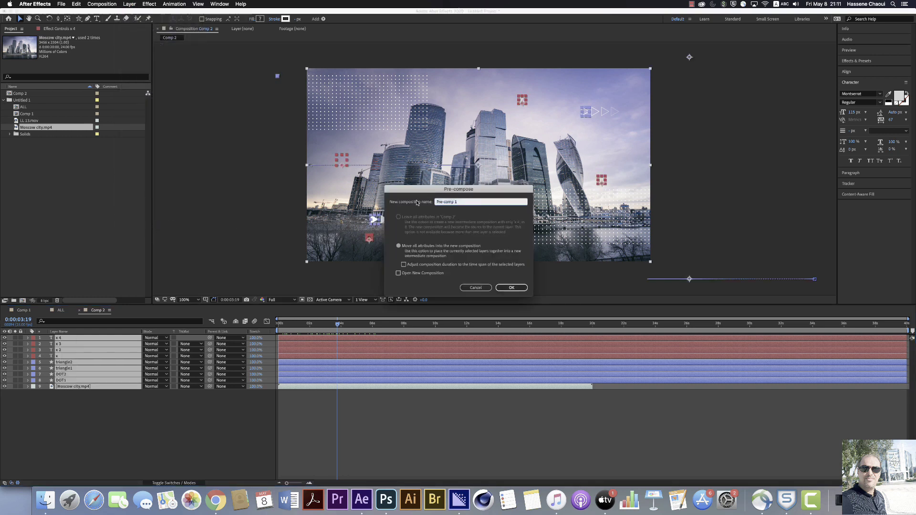
{"action": "type", "text": "ALL1"}
{"action": "key", "text": "Return"}
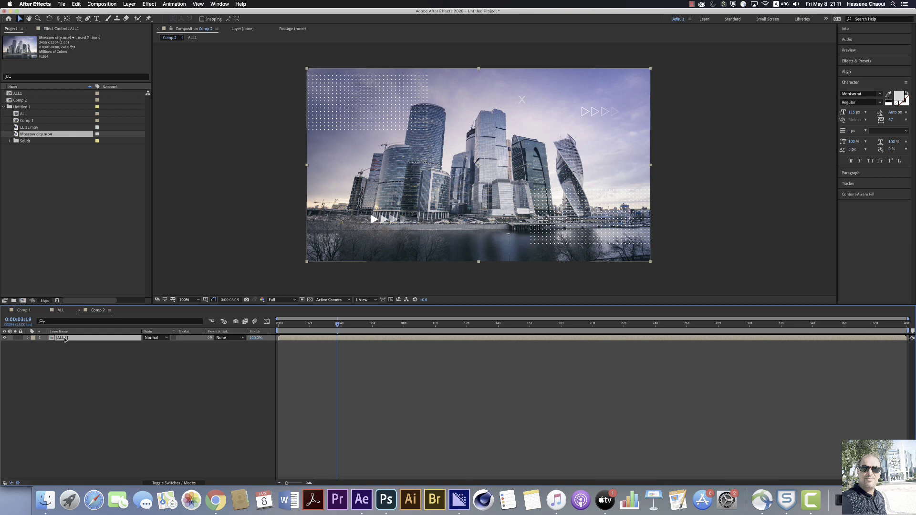
Duplicate the ALL1 layer and draw a wide rectangular mask over the upper half of the copy, extending past the frame's sides
{"action": "key", "text": "super+d"}
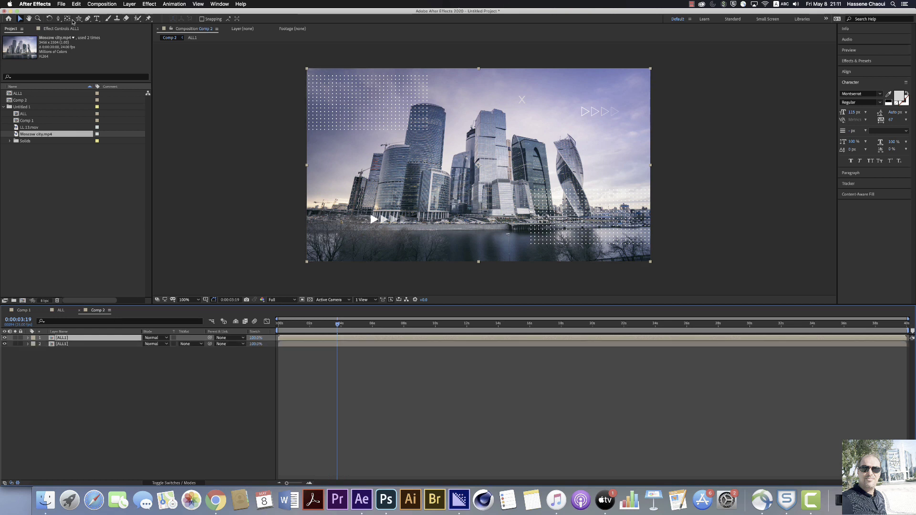
{"action": "left_click_drag", "start_coordinate": [79, 19], "coordinate": [100, 19]}
{"action": "left_click_drag", "start_coordinate": [286, 57], "coordinate": [689, 171]}
{"action": "scroll", "coordinate": [593, 120], "scroll_direction": "up", "scroll_amount": 2}
{"action": "scroll", "coordinate": [593, 121], "scroll_direction": "down", "scroll_amount": 4}
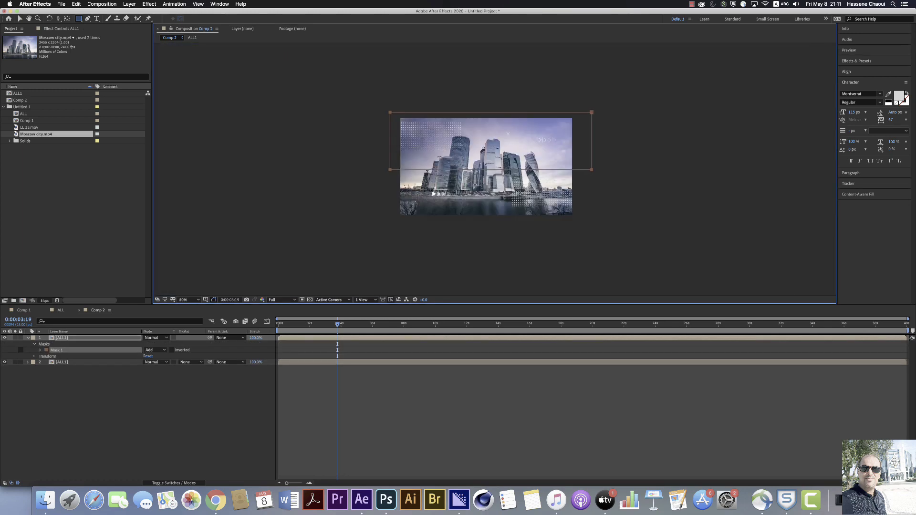
Rotate the rectangular mask into a rising diagonal and move it over the frame's upper-left corner
{"action": "key", "text": "v"}
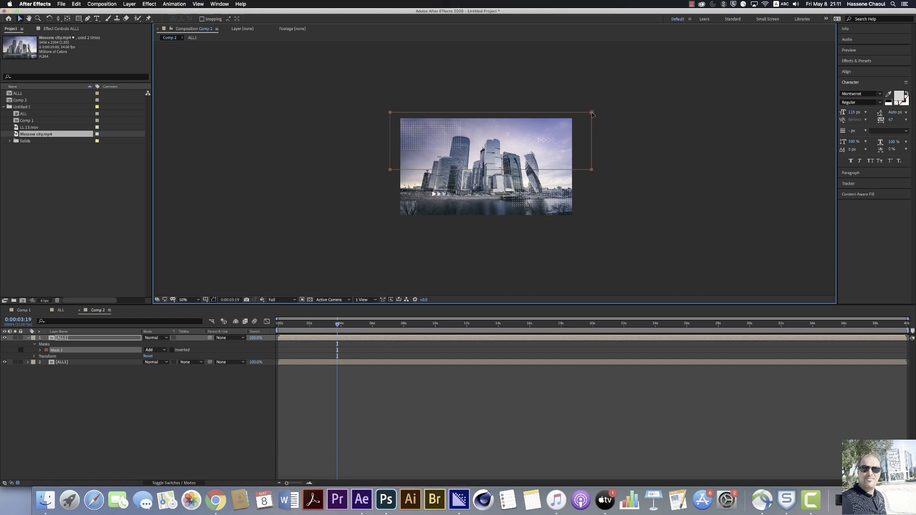
{"action": "double_click", "coordinate": [592, 113]}
{"action": "left_click_drag", "start_coordinate": [599, 107], "coordinate": [548, 48]}
{"action": "left_click_drag", "start_coordinate": [487, 158], "coordinate": [451, 138]}
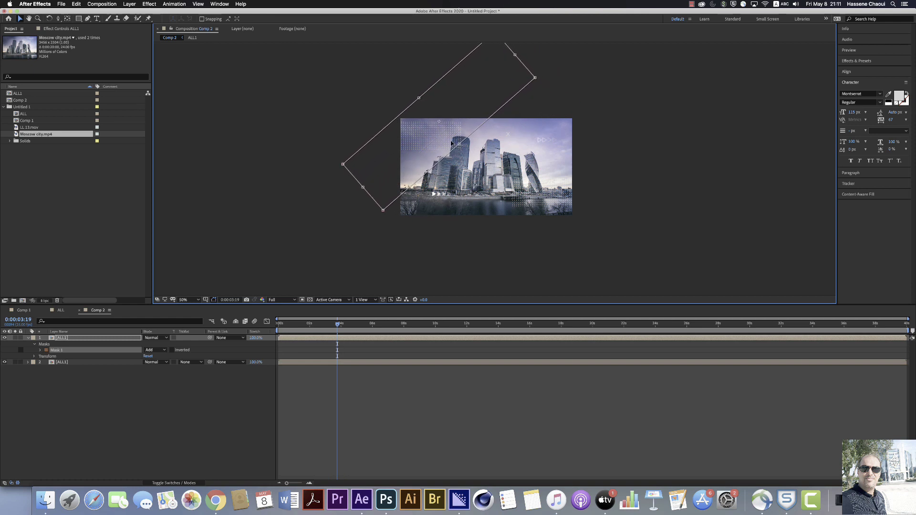
{"action": "left_click", "coordinate": [214, 300]}
{"action": "key", "text": "/"}
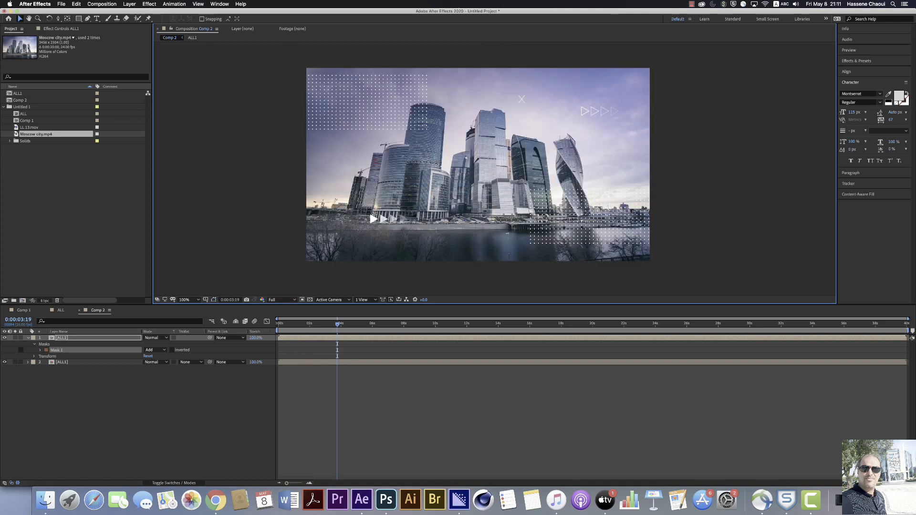
Set the masked ALL1 layer's Scale to 105%
{"action": "left_click", "coordinate": [64, 339]}
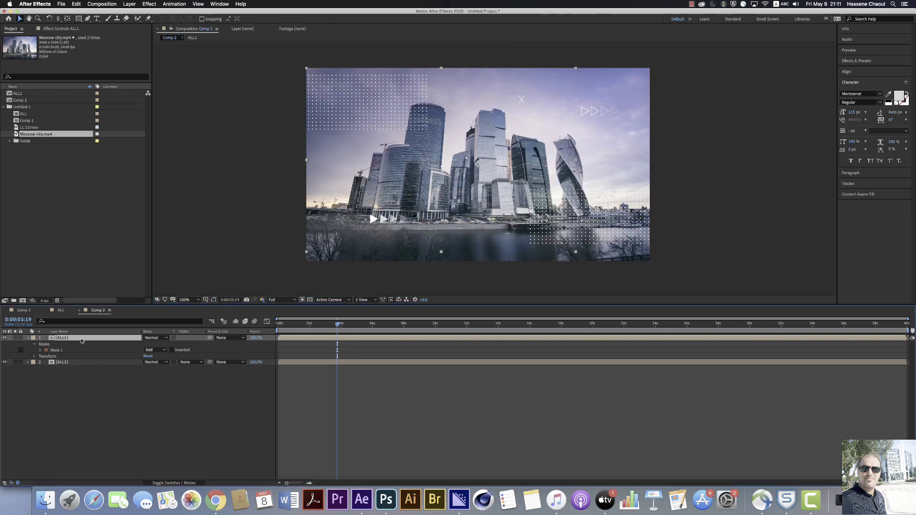
{"action": "key", "text": "s"}
{"action": "left_click", "coordinate": [155, 344]}
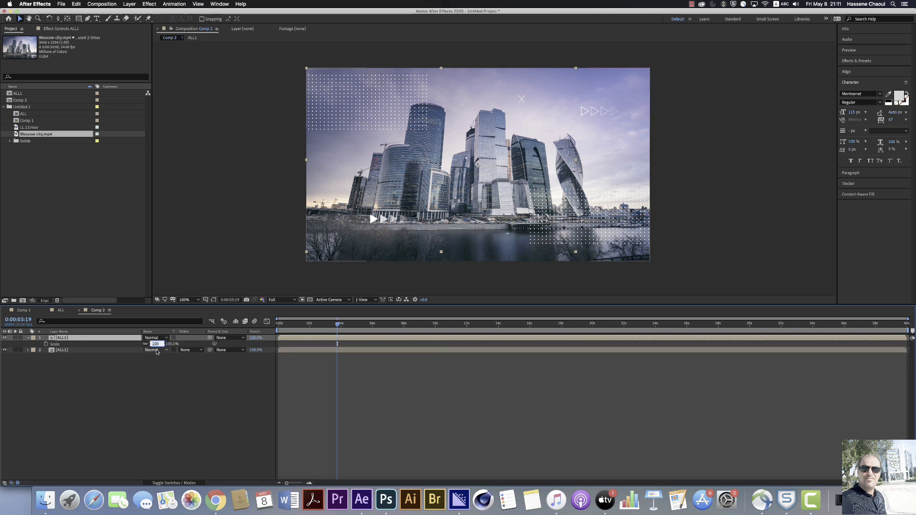
{"action": "type", "text": "105"}
{"action": "key", "text": "Return"}
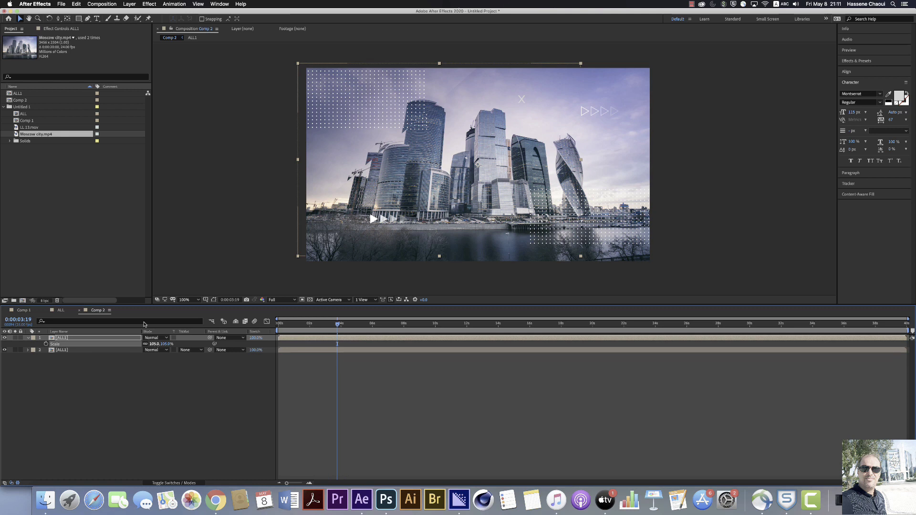
Apply the Drop Shadow effect to the masked ALL1 layer
{"action": "left_click", "coordinate": [149, 4]}
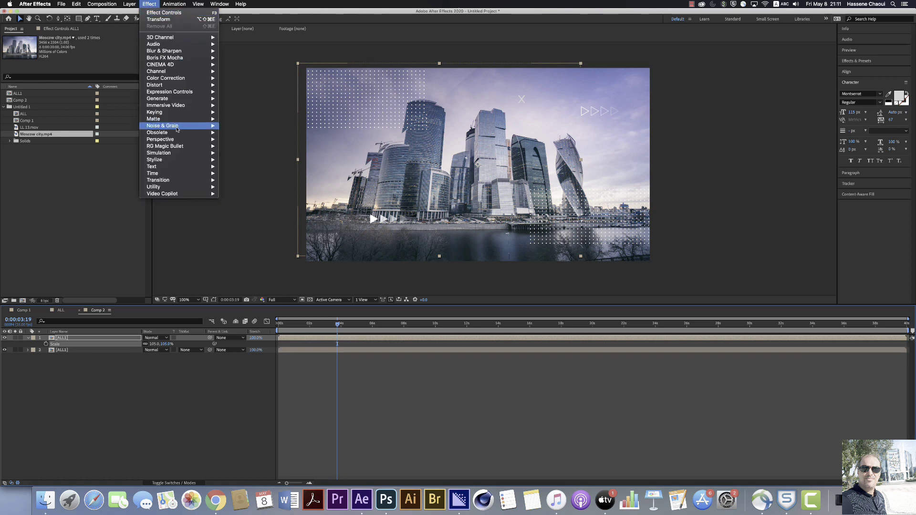
{"action": "mouse_move", "coordinate": [176, 140]}
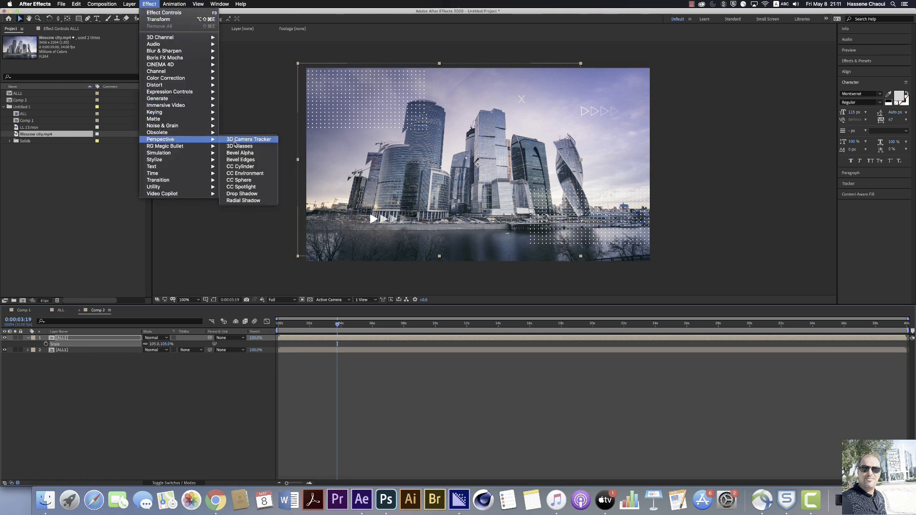
{"action": "left_click", "coordinate": [241, 194]}
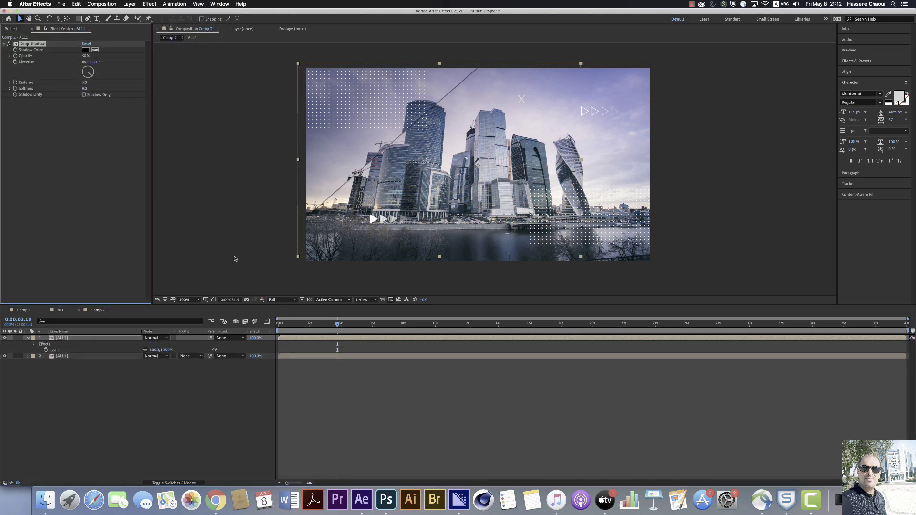
Set the masked slice's Drop Shadow distance to 11 and softness to 33, and add the Hue/Saturation effect to that layer
{"action": "left_click_drag", "start_coordinate": [85, 82], "coordinate": [98, 88]}
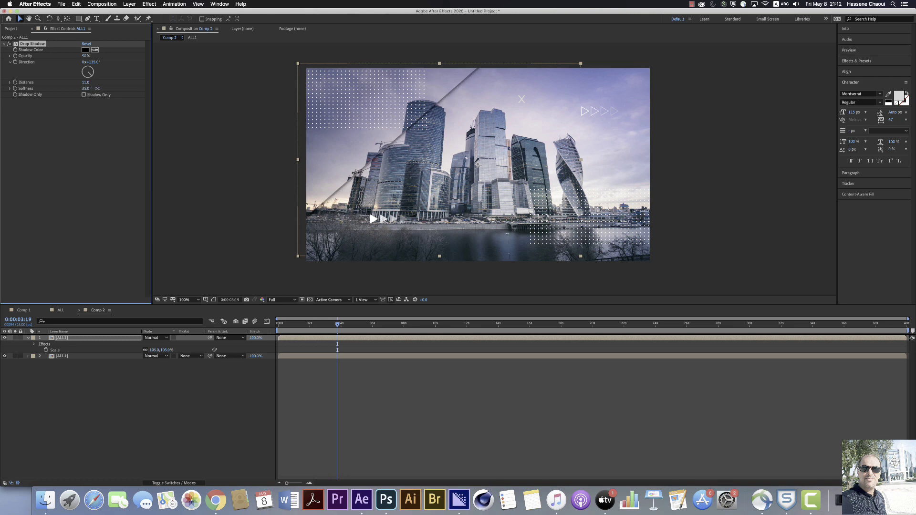
{"action": "left_click", "coordinate": [71, 339]}
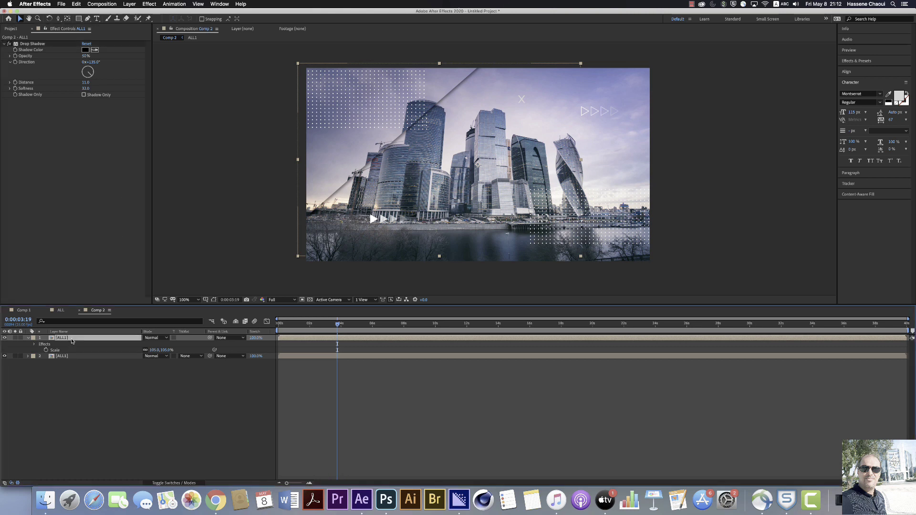
{"action": "left_click", "coordinate": [865, 62]}
{"action": "left_click", "coordinate": [838, 70]}
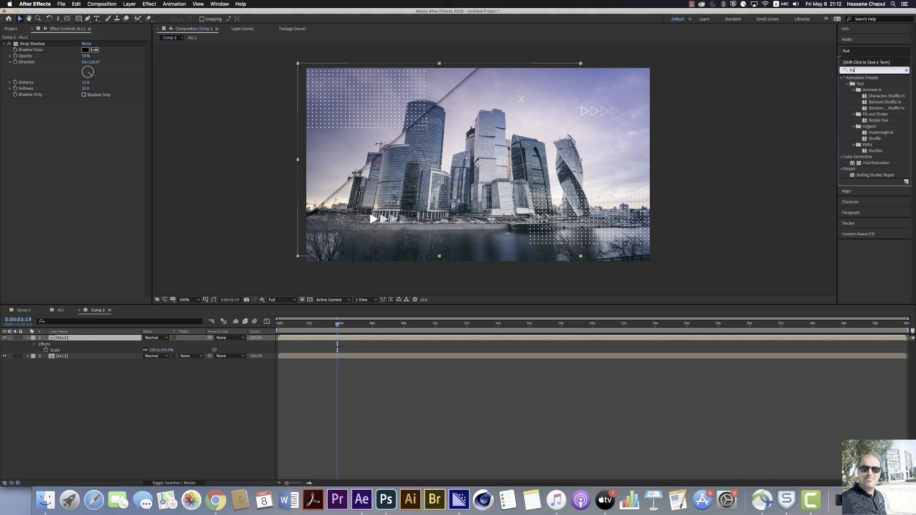
{"action": "left_click_drag", "start_coordinate": [868, 112], "coordinate": [74, 172]}
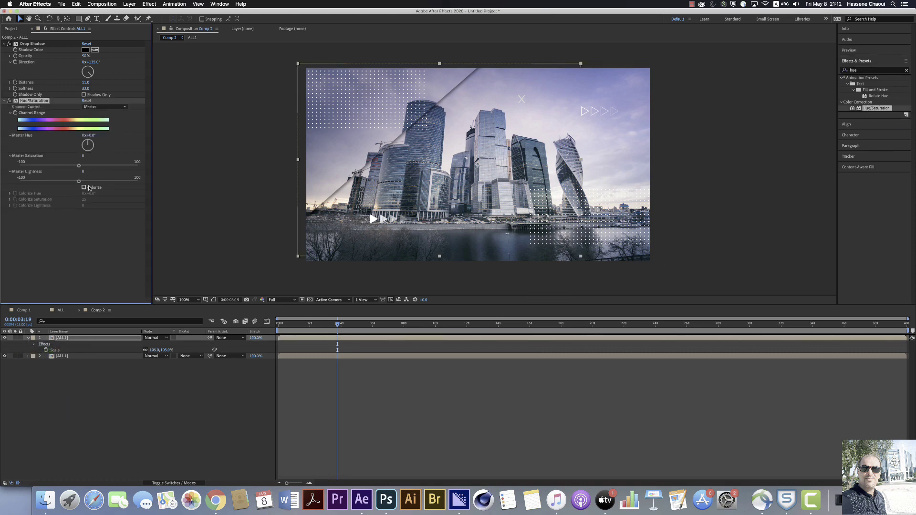
Colorize the masked slice with a Colorize Hue of 220° and a Colorize Saturation of 33
{"action": "left_click", "coordinate": [84, 188]}
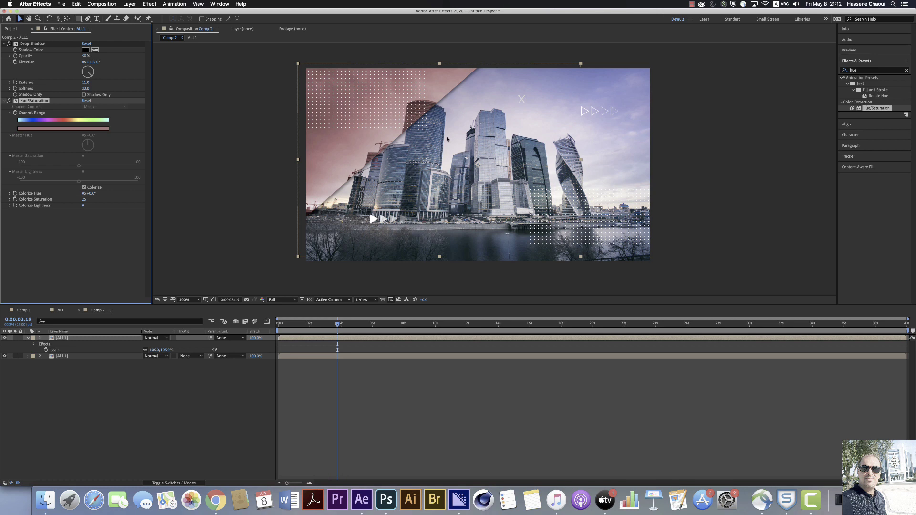
{"action": "left_click_drag", "start_coordinate": [89, 193], "coordinate": [108, 194]}
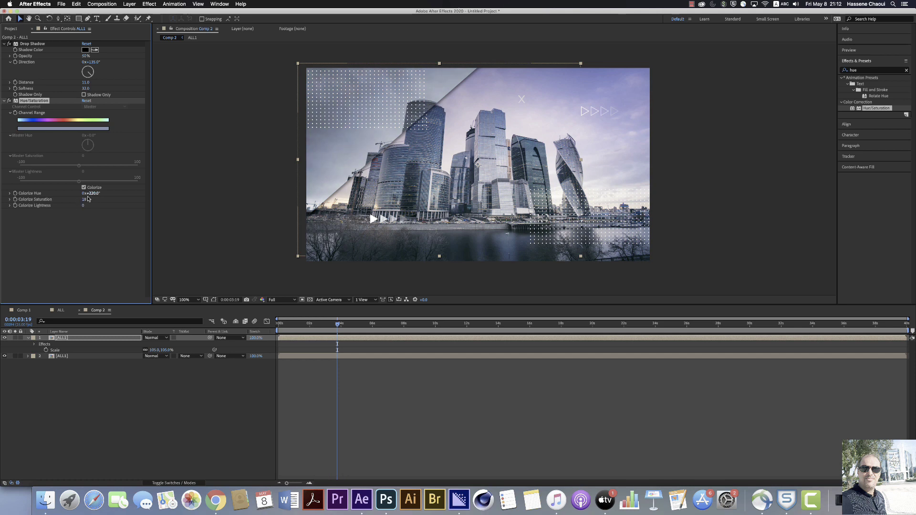
{"action": "left_click_drag", "start_coordinate": [88, 199], "coordinate": [92, 200]}
{"action": "left_click", "coordinate": [66, 415]}
Set the masked slice layer's Opacity to 51%
{"action": "left_click", "coordinate": [75, 340]}
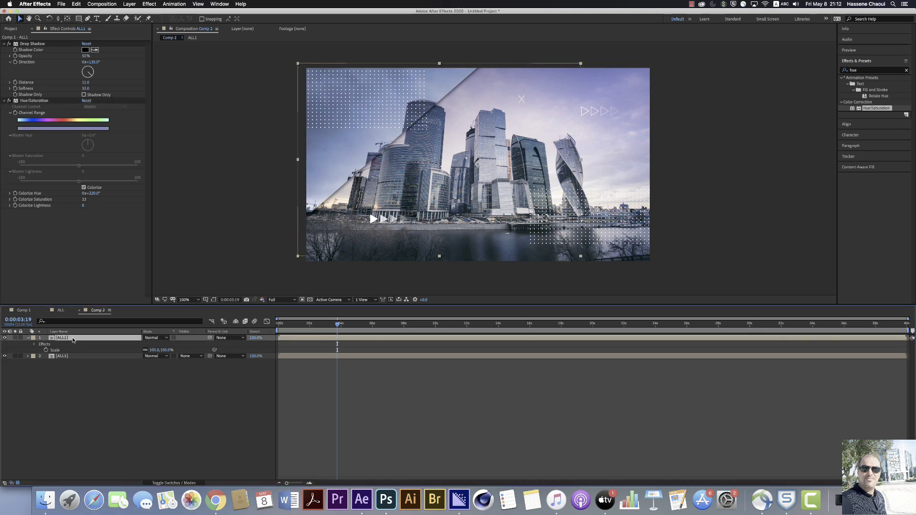
{"action": "key", "text": "t"}
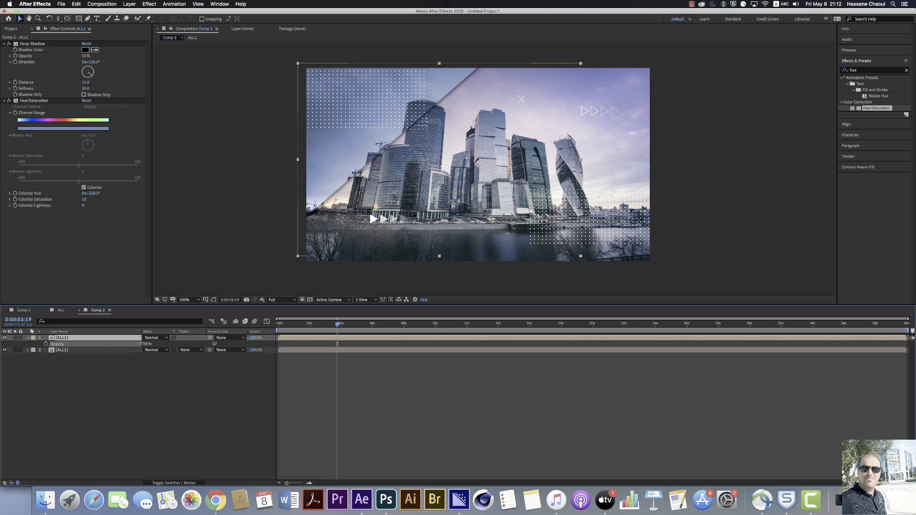
{"action": "left_click_drag", "start_coordinate": [134, 344], "coordinate": [127, 343]}
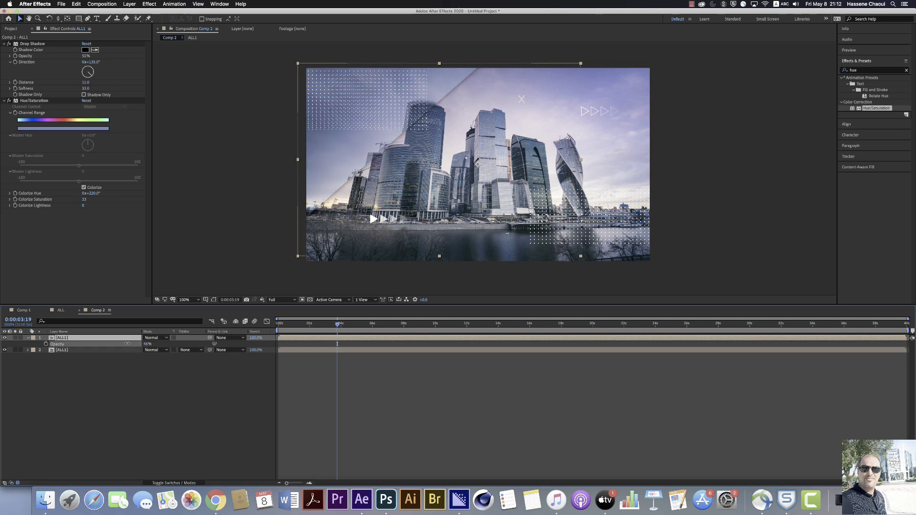
{"action": "left_click", "coordinate": [126, 366]}
Duplicate the masked slice layer and set the copy's Rotation to 180° to cover the frame's lower-right corner
{"action": "left_click", "coordinate": [75, 341]}
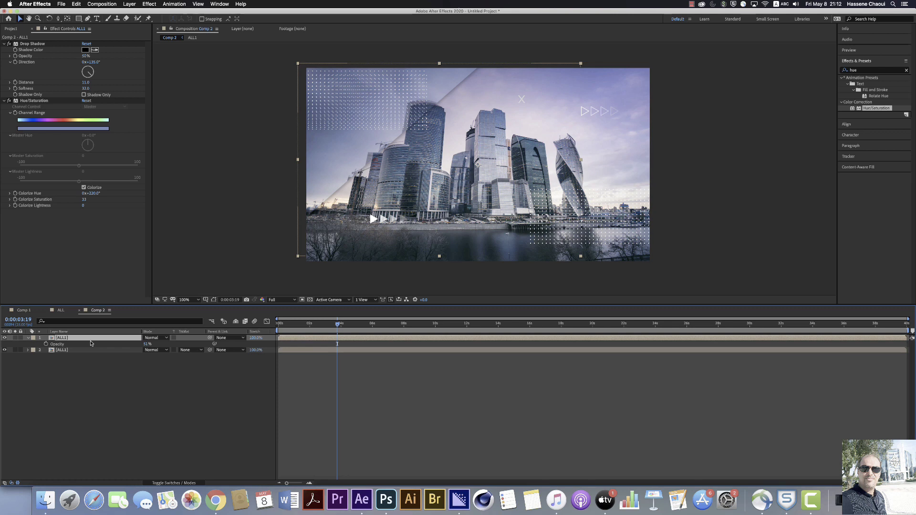
{"action": "key", "text": "super+d"}
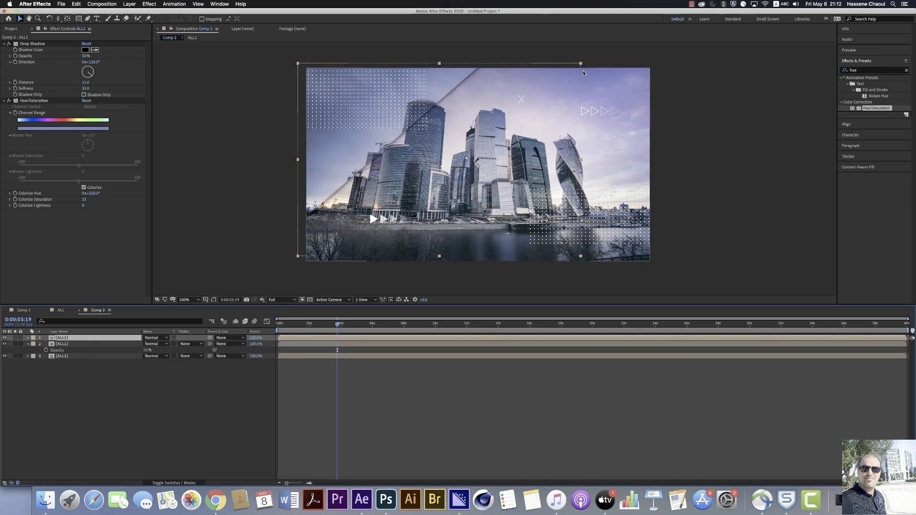
{"action": "key", "text": "r"}
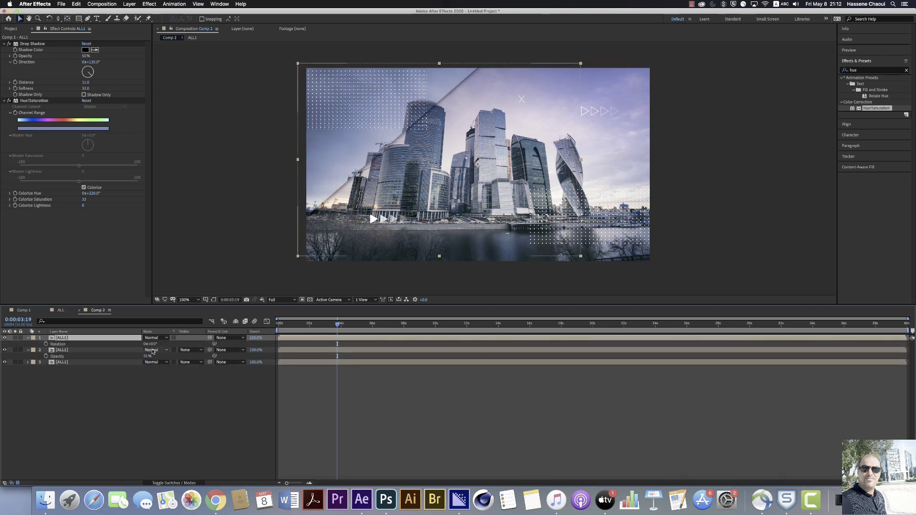
{"action": "left_click", "coordinate": [152, 344]}
{"action": "key", "text": "Return"}
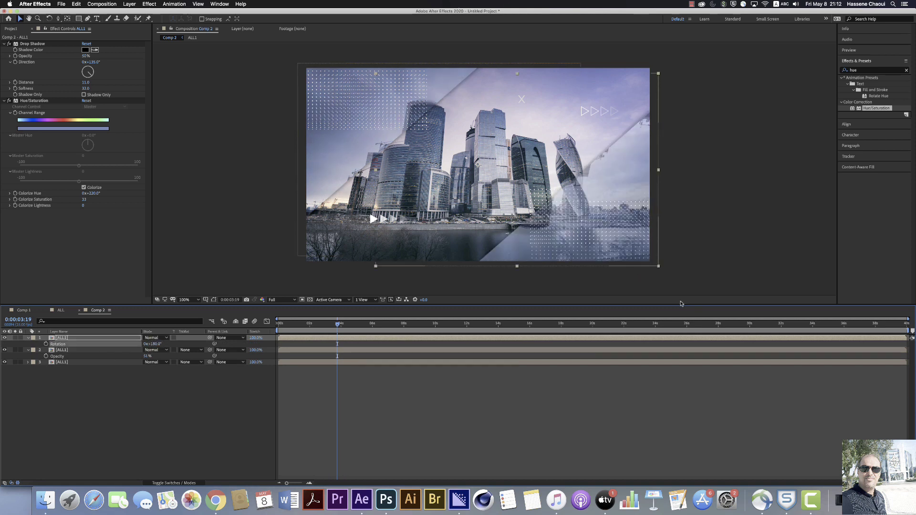
Add Position keyframes to both masked slice layers at 0:00:02:22
{"action": "left_click", "coordinate": [62, 350]}
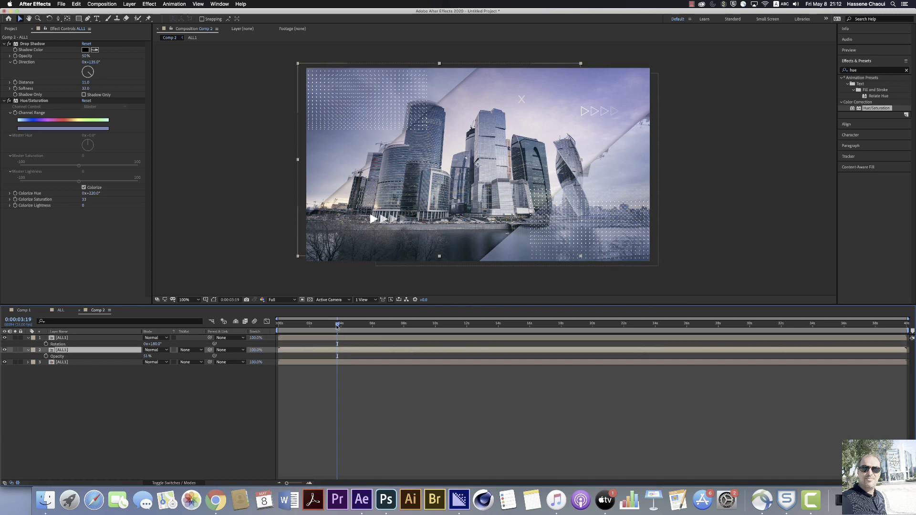
{"action": "mouse_move", "coordinate": [337, 326]}
{"action": "left_mouse_down"}
{"action": "mouse_move", "coordinate": [347, 330]}
{"action": "mouse_move", "coordinate": [323, 329]}
{"action": "left_mouse_up"}
{"action": "left_click", "coordinate": [61, 338]}
{"action": "key", "text": "grave"}
{"action": "left_click", "coordinate": [64, 353]}
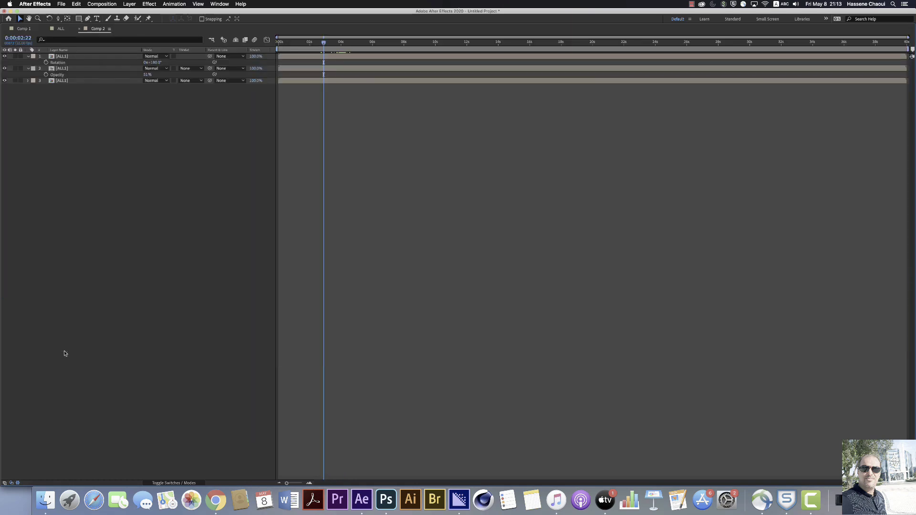
{"action": "key", "text": "grave"}
{"action": "left_click", "coordinate": [70, 352]}
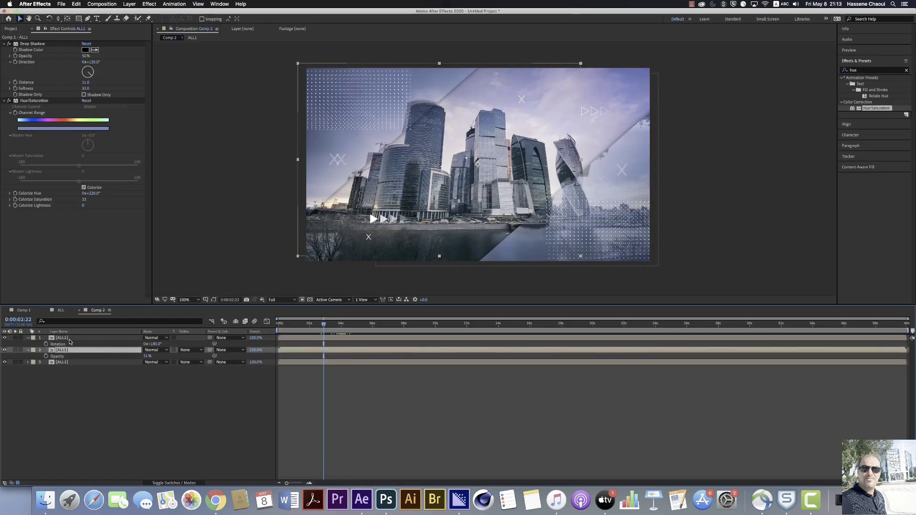
{"action": "left_click", "coordinate": [69, 339], "text": "shift"}
{"action": "key", "text": "p"}
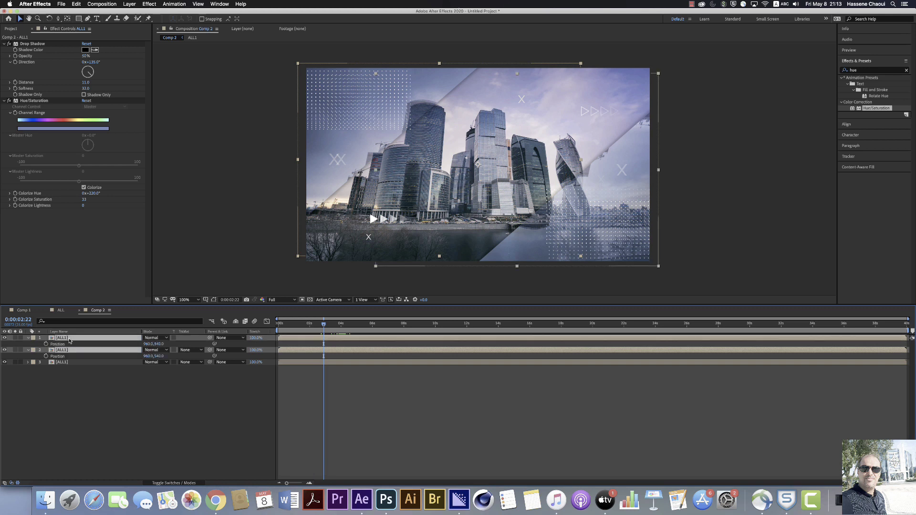
{"action": "left_click", "coordinate": [46, 344]}
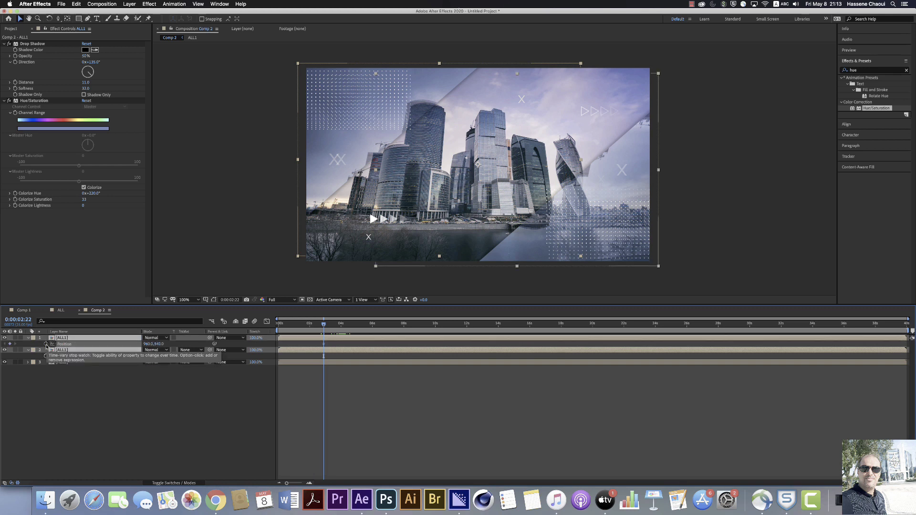
At 0:00:00:00, move the lower-right slice horizontally out past the frame's right edge and the upper-left slice out past the left edge
{"action": "left_click", "coordinate": [279, 325]}
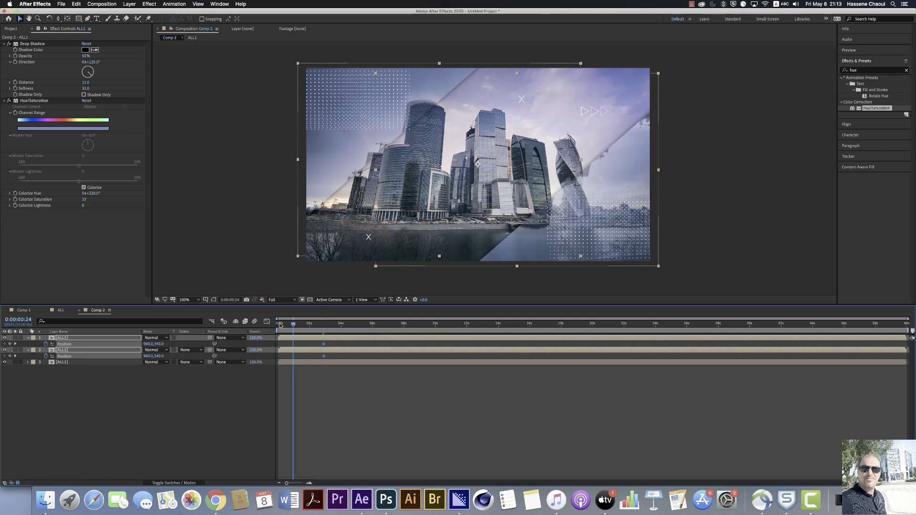
{"action": "left_click", "coordinate": [63, 339]}
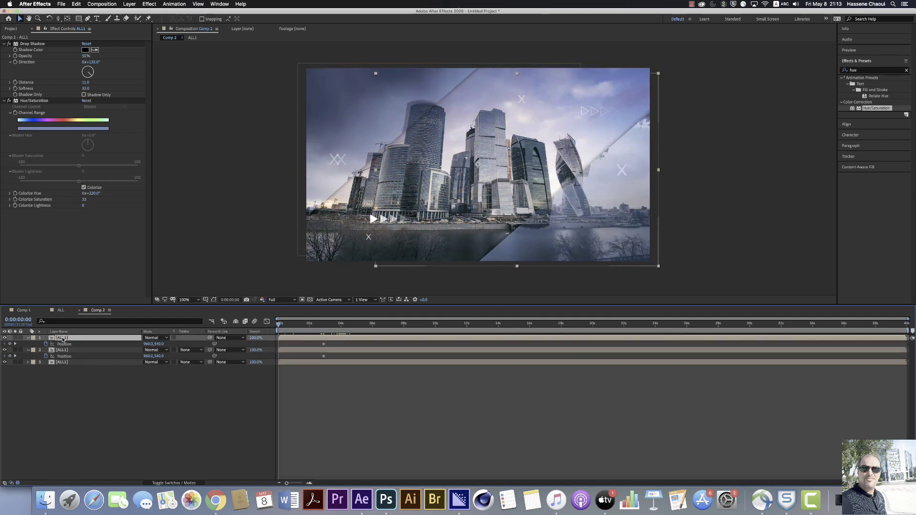
{"action": "left_click_drag", "start_coordinate": [549, 227], "coordinate": [737, 244]}
{"action": "key", "text": "Return"}
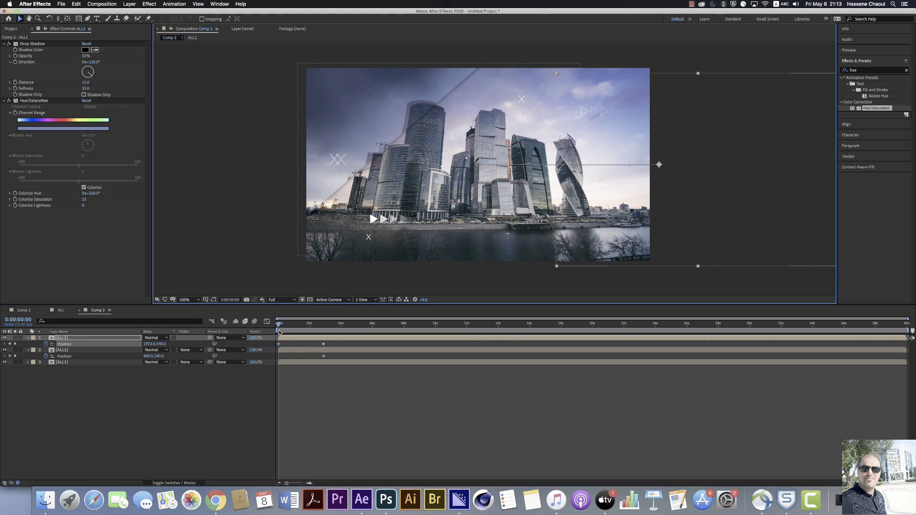
{"action": "left_click", "coordinate": [283, 351]}
{"action": "left_click_drag", "start_coordinate": [374, 125], "coordinate": [199, 122]}
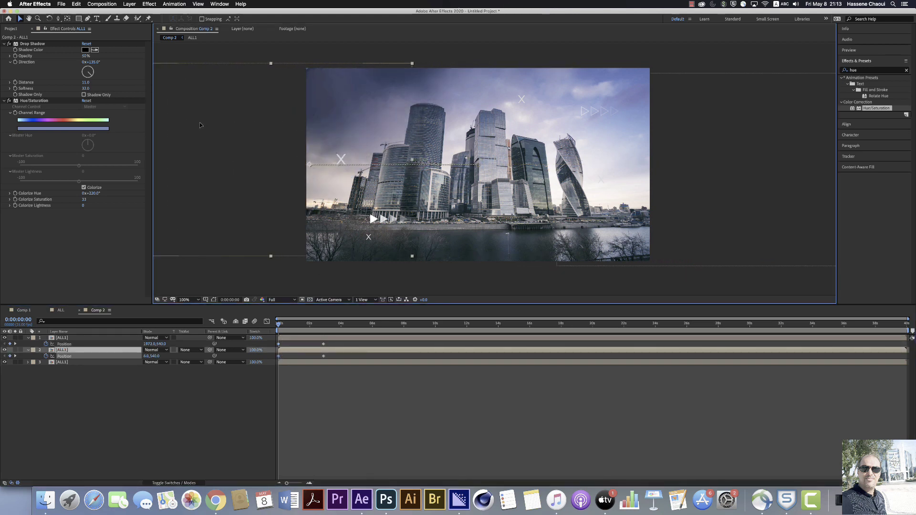
Apply Easy Ease In to both slices' final Position keyframes and lengthen the easing in the graph toward the start
{"action": "left_click_drag", "start_coordinate": [330, 342], "coordinate": [319, 362]}
{"action": "right_click", "coordinate": [324, 357]}
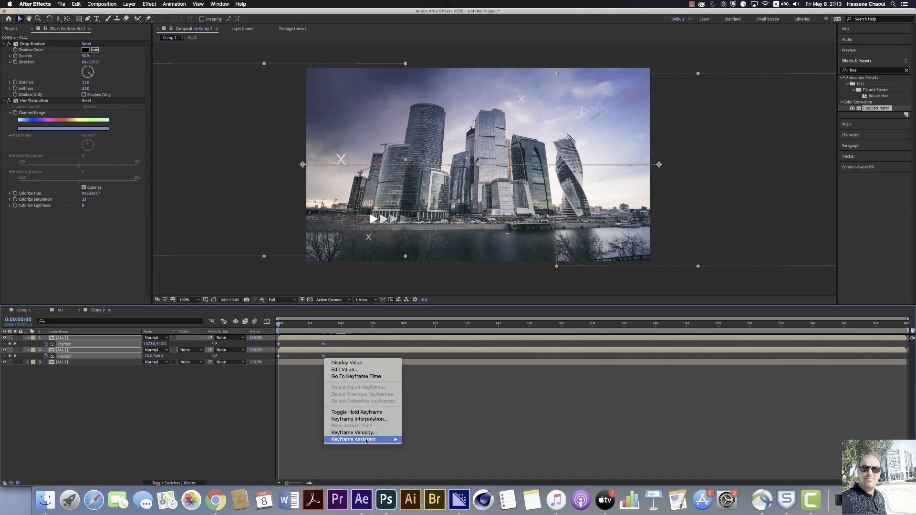
{"action": "mouse_move", "coordinate": [367, 440]}
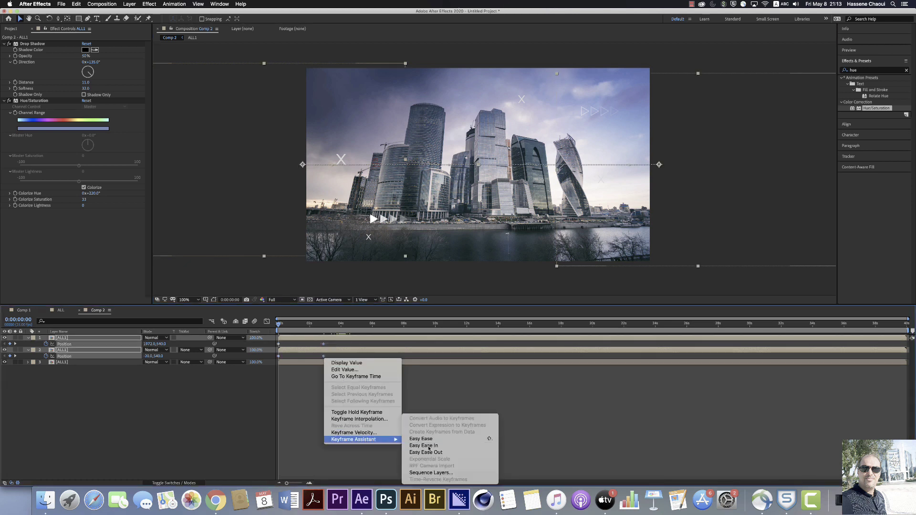
{"action": "left_click", "coordinate": [422, 445]}
{"action": "left_click", "coordinate": [267, 321]}
{"action": "left_click_drag", "start_coordinate": [320, 460], "coordinate": [294, 460]}
{"action": "left_click", "coordinate": [267, 321]}
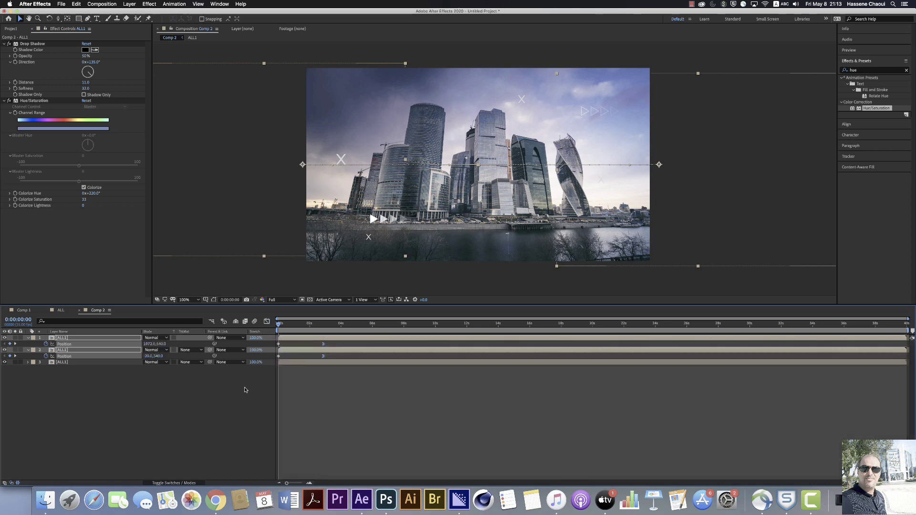
{"action": "left_click_drag", "start_coordinate": [279, 324], "coordinate": [324, 339]}
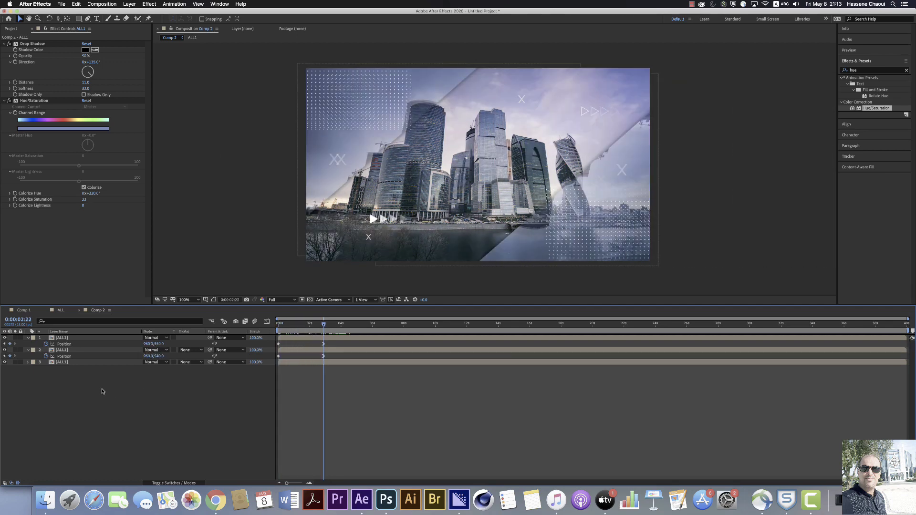
Open the unmasked ALL1 precomposition and set the Rectangle tool's fill to a dark blue sampled from the left-hand tower
{"action": "left_click", "coordinate": [67, 363]}
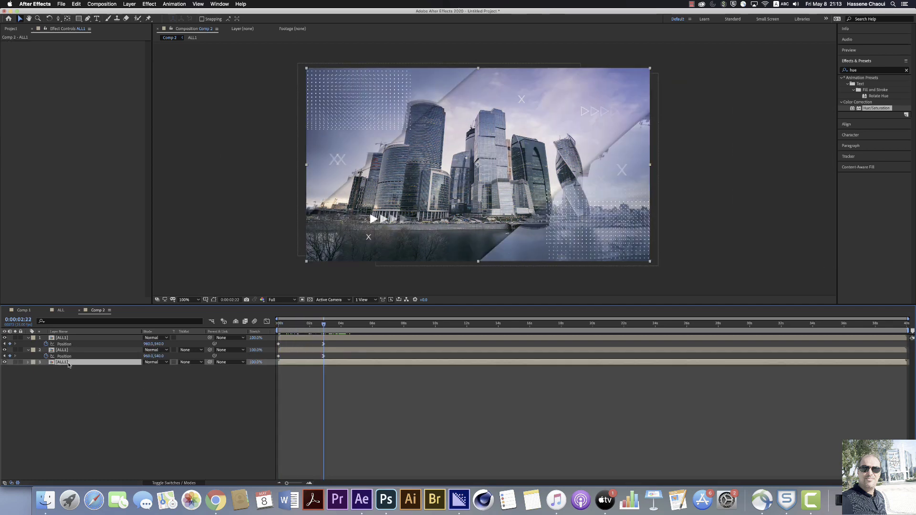
{"action": "double_click", "coordinate": [68, 363]}
{"action": "left_click", "coordinate": [304, 386]}
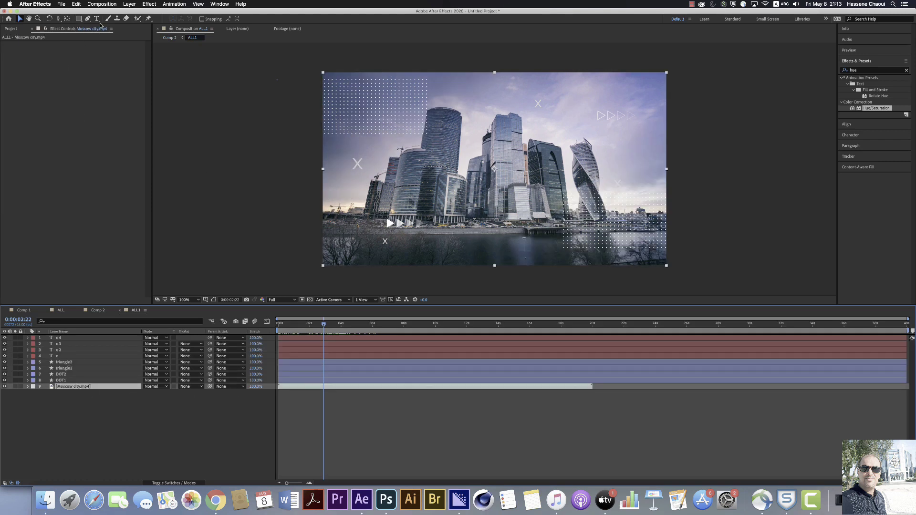
{"action": "left_click_drag", "start_coordinate": [78, 19], "coordinate": [106, 21]}
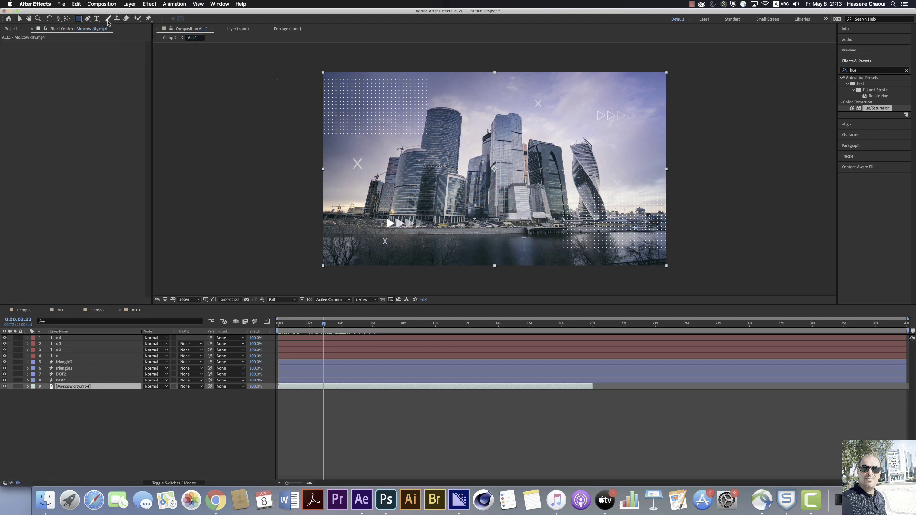
{"action": "left_click", "coordinate": [96, 437]}
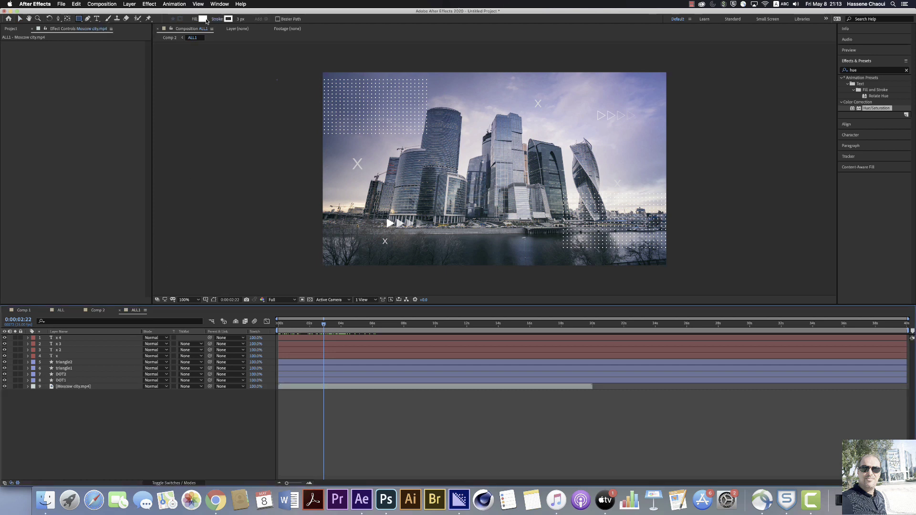
{"action": "left_click", "coordinate": [202, 19]}
{"action": "left_click", "coordinate": [296, 223]}
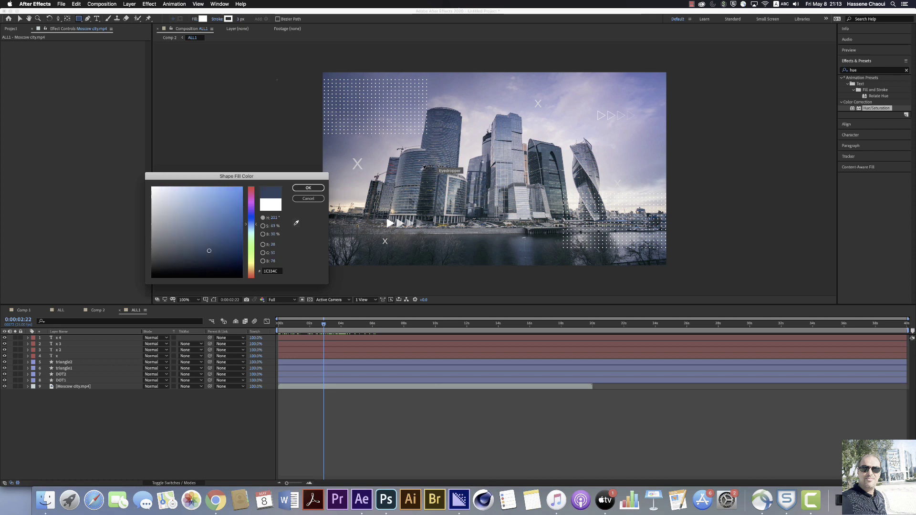
{"action": "left_click", "coordinate": [423, 168]}
{"action": "left_click", "coordinate": [308, 188]}
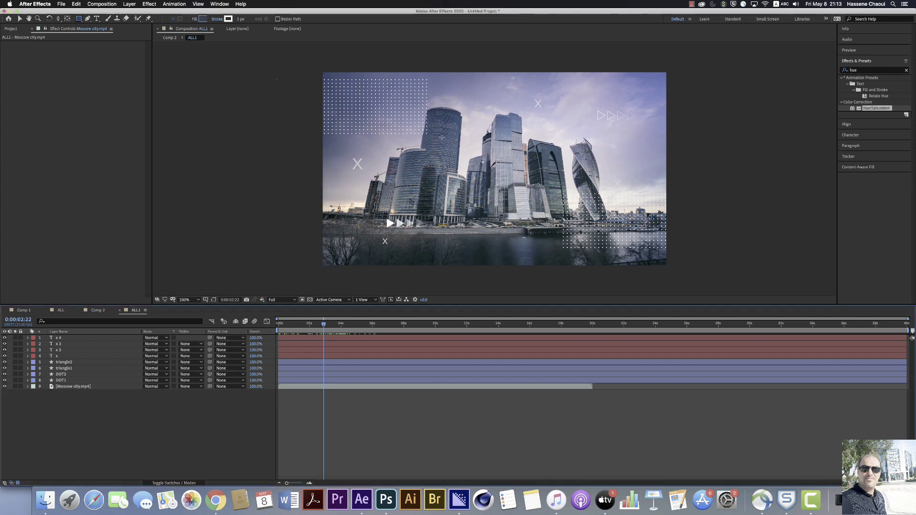
Draw a dark blue rectangle over the buildings in the middle of the ALL1 frame and set its stroke width to 0 px
{"action": "left_click_drag", "start_coordinate": [440, 137], "coordinate": [564, 208]}
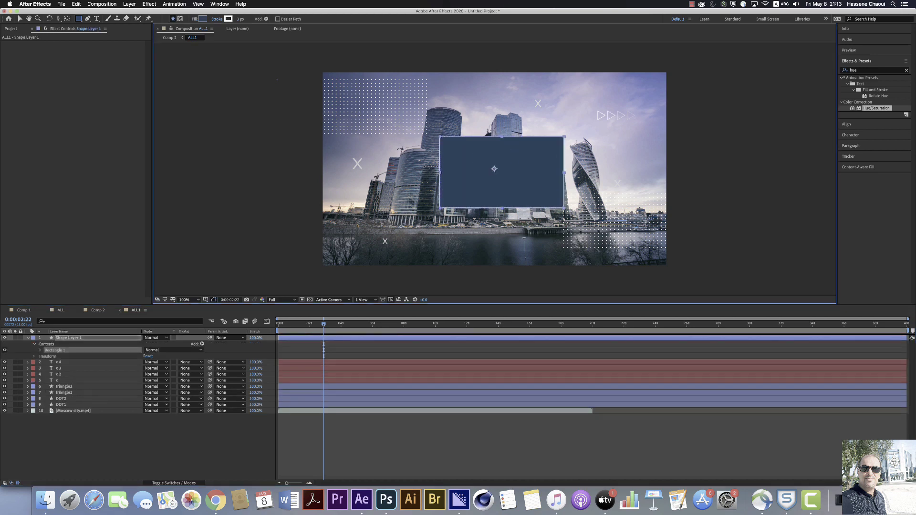
{"action": "left_click_drag", "start_coordinate": [240, 19], "coordinate": [232, 19]}
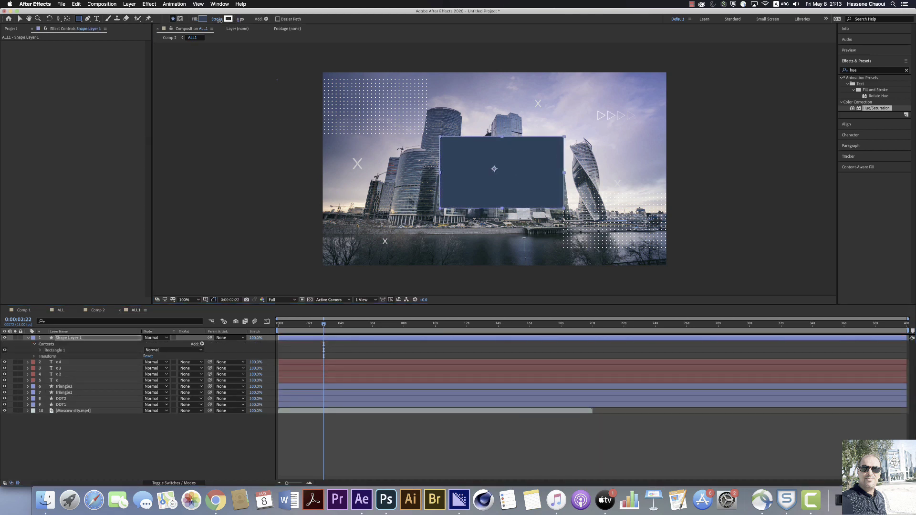
{"action": "left_click", "coordinate": [365, 419]}
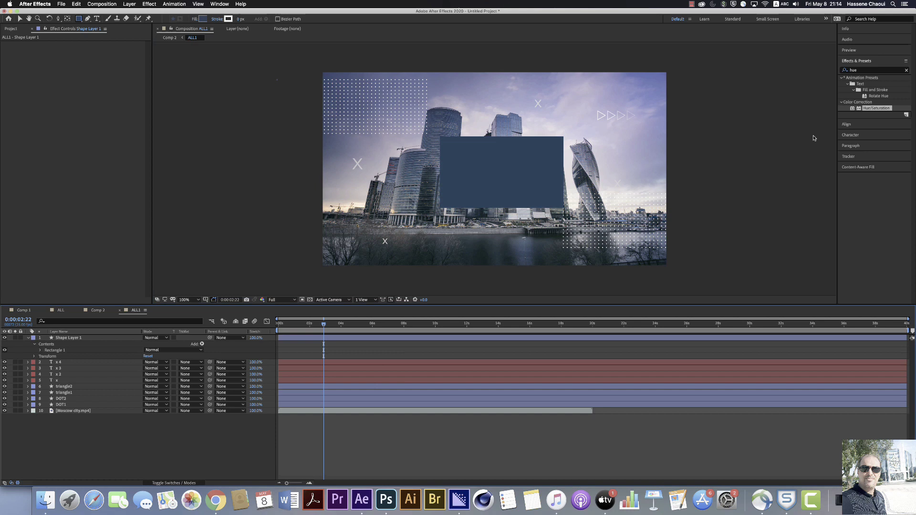
Rename the blue shape layer as rectangle and center it horizontally and vertically in the composition
{"action": "left_click", "coordinate": [854, 125]}
{"action": "left_click", "coordinate": [221, 4]}
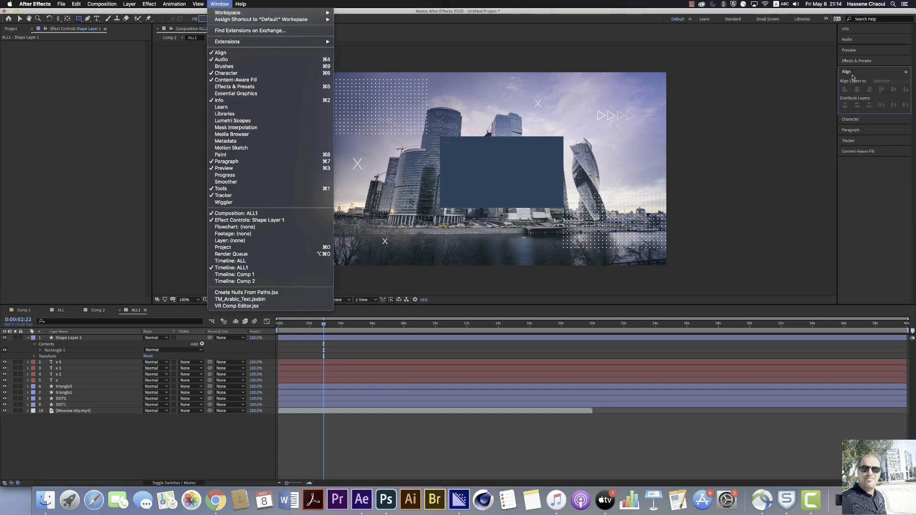
{"action": "left_click", "coordinate": [73, 340]}
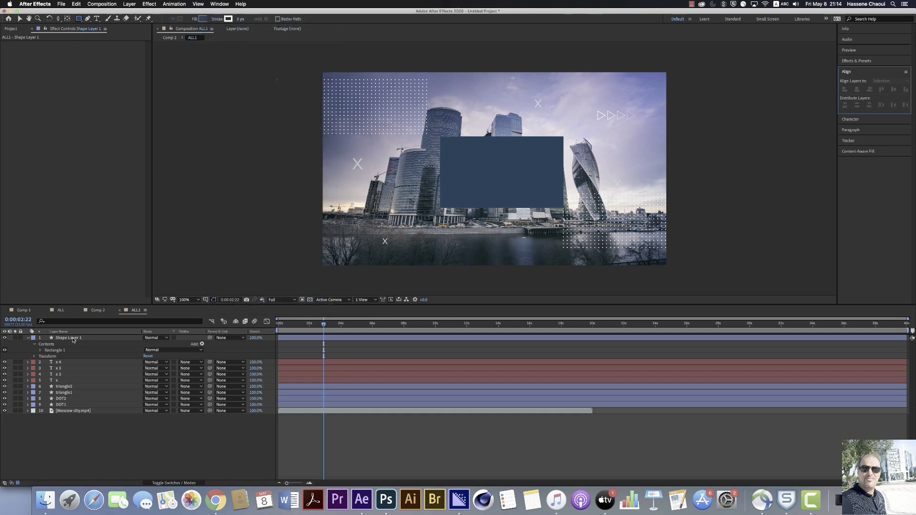
{"action": "left_click", "coordinate": [73, 340]}
{"action": "key", "text": "Return"}
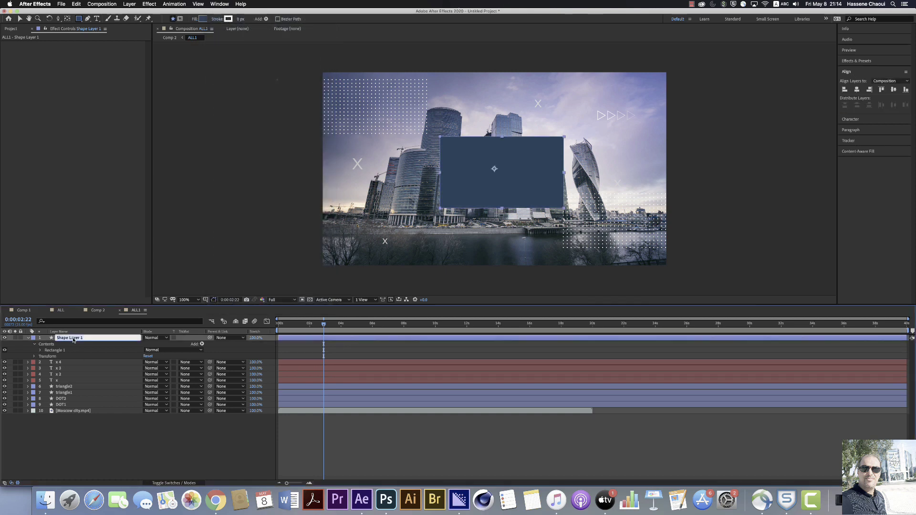
{"action": "type", "text": "rectangle"}
{"action": "key", "text": "Return"}
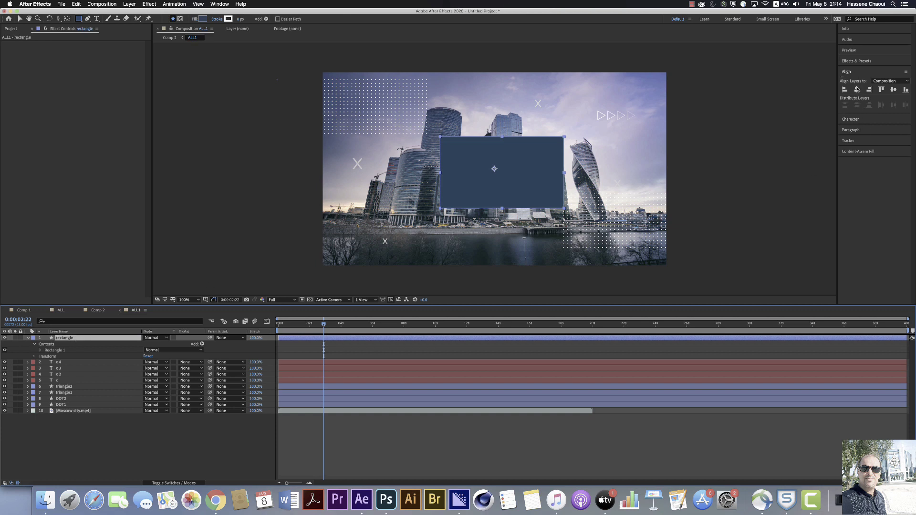
{"action": "left_click", "coordinate": [894, 90]}
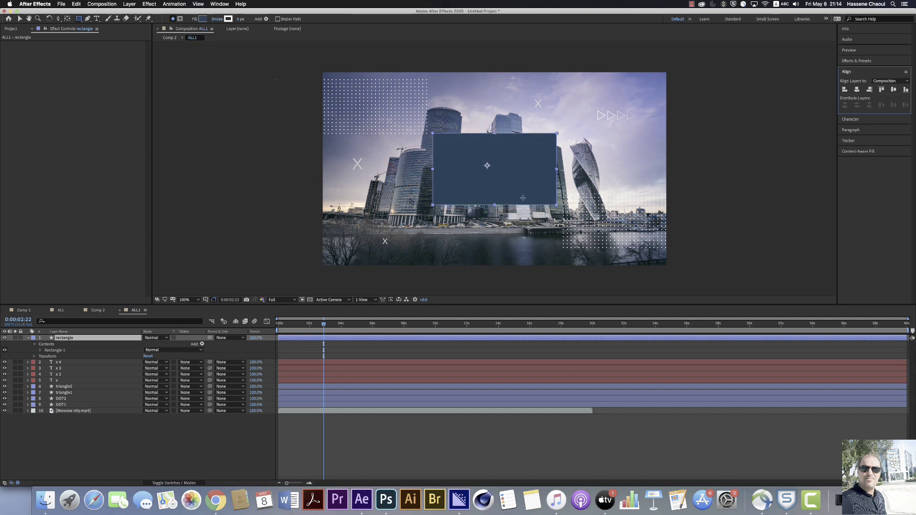
Move the rectangle layer's anchor point to the middle of the blue rectangle's left edge
{"action": "left_click", "coordinate": [68, 19]}
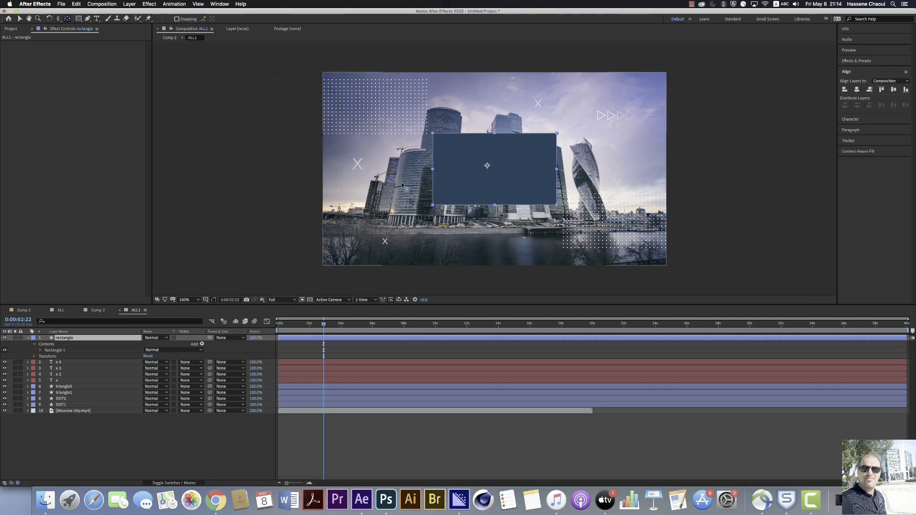
{"action": "left_click_drag", "start_coordinate": [491, 175], "coordinate": [493, 170]}
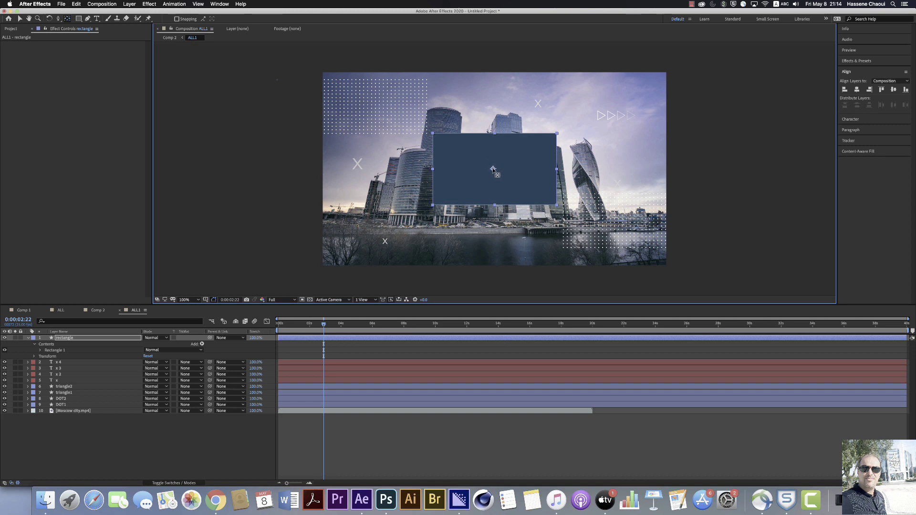
{"action": "left_click_drag", "start_coordinate": [492, 169], "coordinate": [433, 169]}
At 0:00:01:00, add the text FAST OPENER over the blue rectangle, split onto two lines
{"action": "left_click_drag", "start_coordinate": [280, 329], "coordinate": [294, 325]}
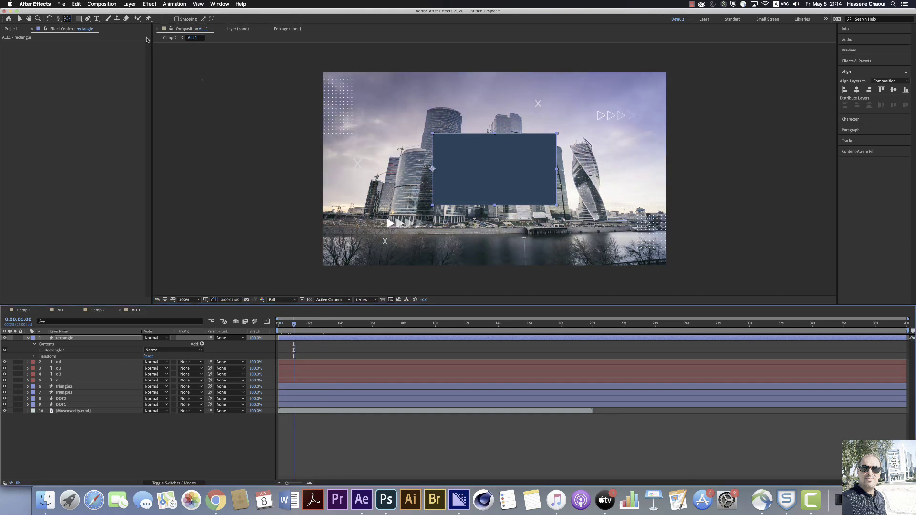
{"action": "left_click", "coordinate": [97, 19]}
{"action": "left_click", "coordinate": [471, 157]}
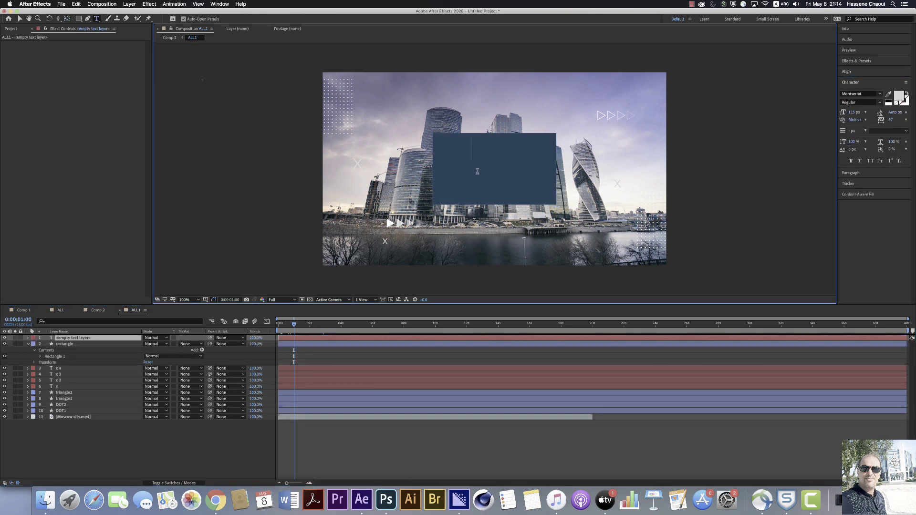
{"action": "type", "text": "FAS"}
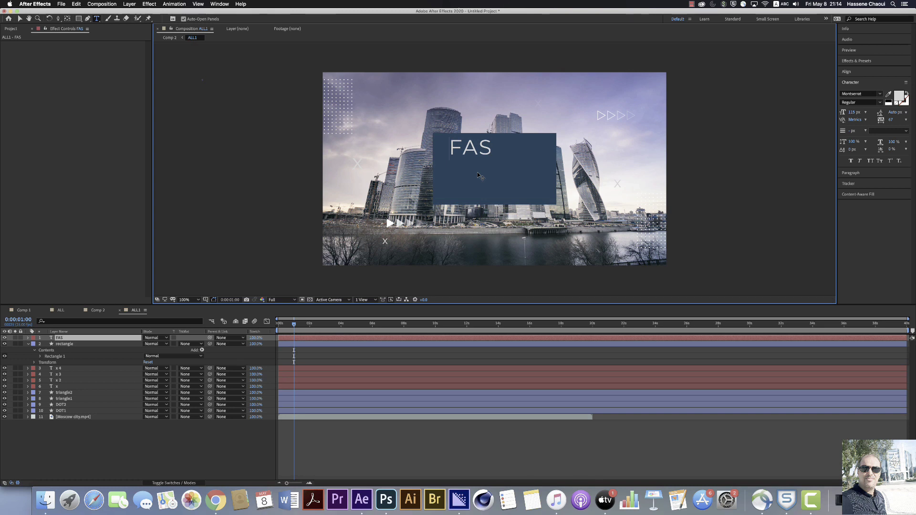
{"action": "type", "text": "T O"}
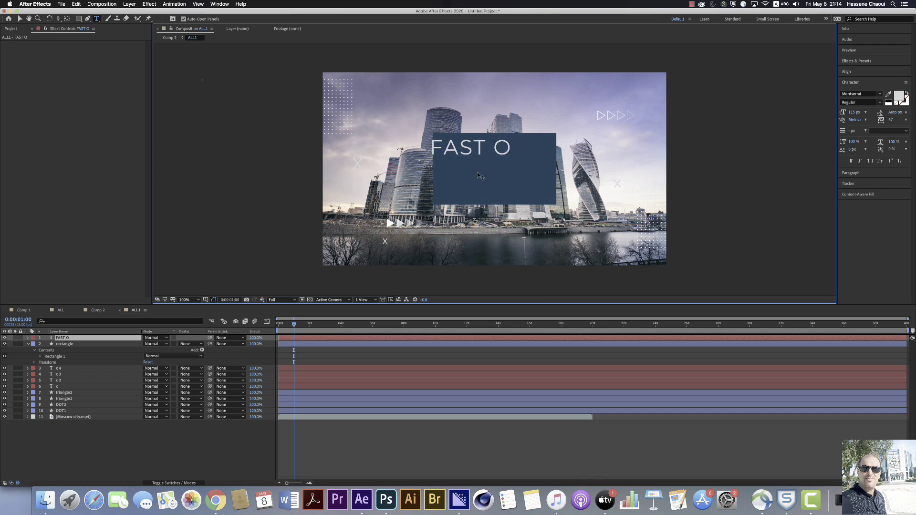
{"action": "type", "text": "PENER"}
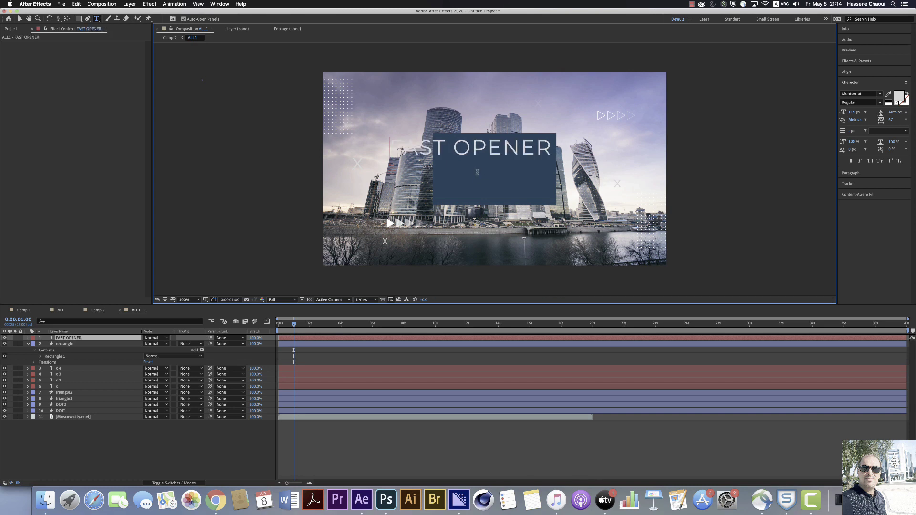
{"action": "left_click", "coordinate": [452, 151]}
{"action": "key", "text": "Return"}
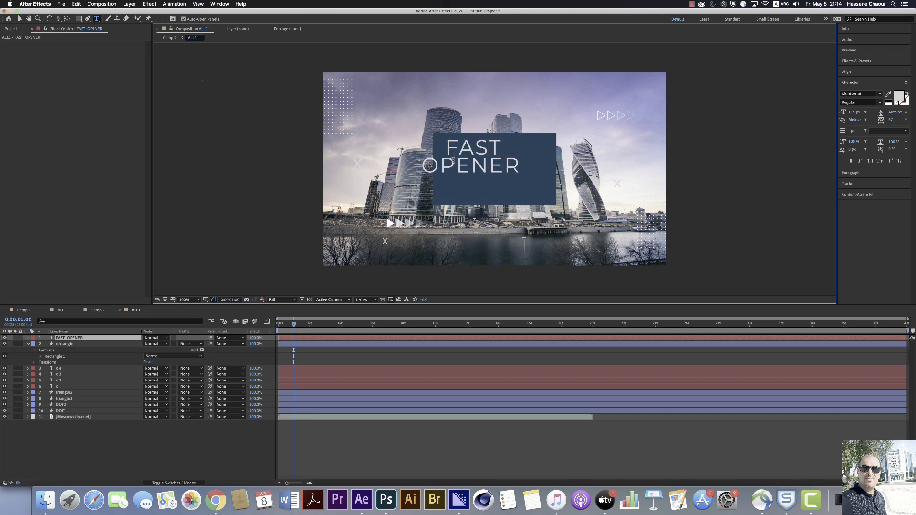
Set the FAST OPENER text direction to left-to-right and center the layer horizontally and vertically in the composition
{"action": "left_click", "coordinate": [852, 173]}
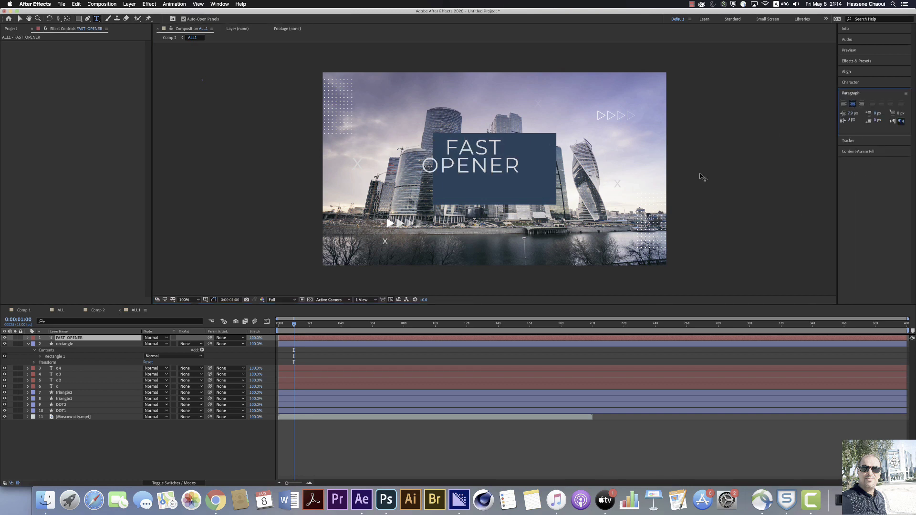
{"action": "left_click", "coordinate": [893, 122]}
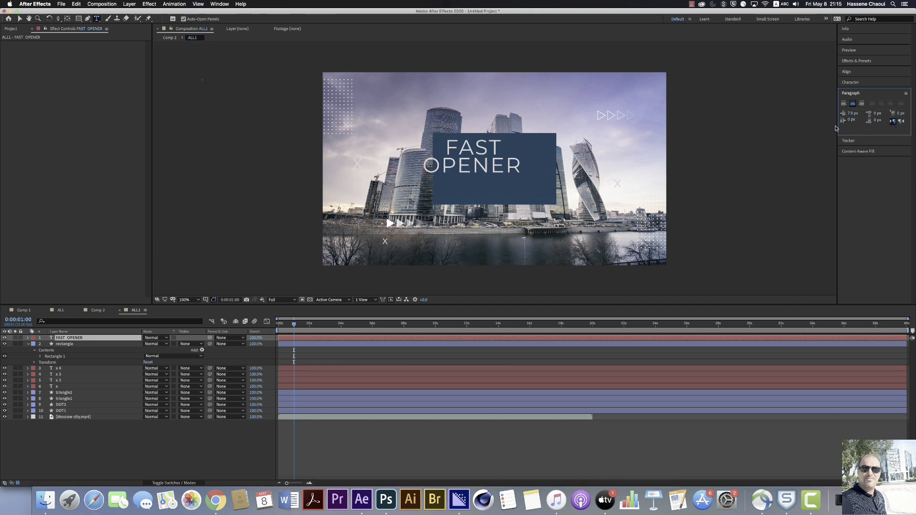
{"action": "left_click", "coordinate": [81, 338]}
{"action": "left_click", "coordinate": [861, 73]}
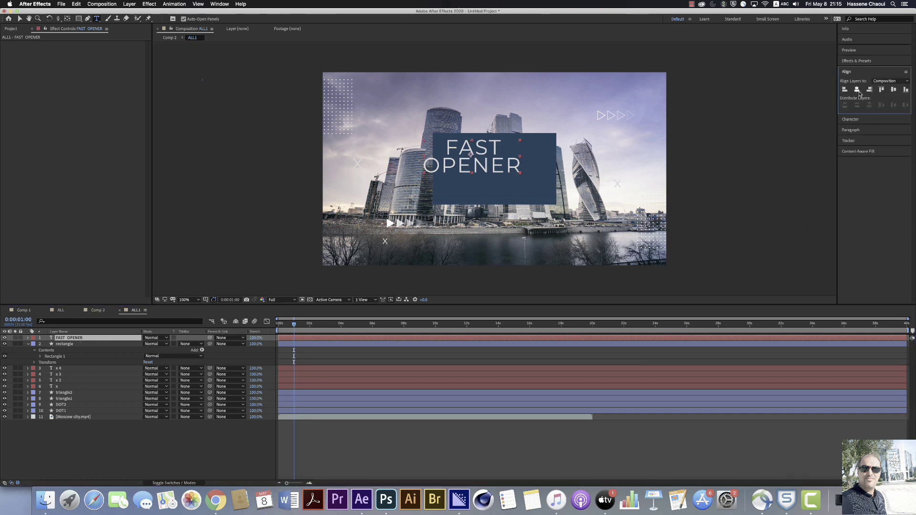
{"action": "left_click", "coordinate": [856, 89]}
{"action": "left_click", "coordinate": [893, 89]}
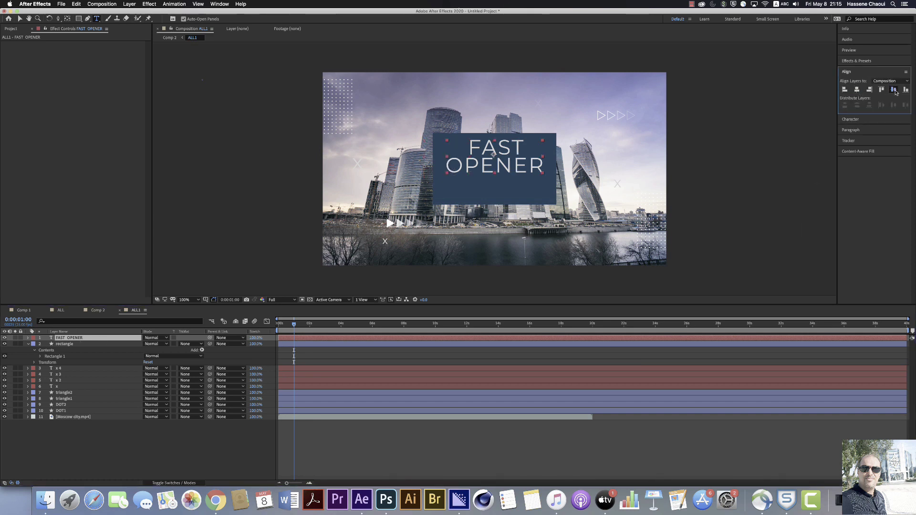
{"action": "left_click", "coordinate": [390, 456]}
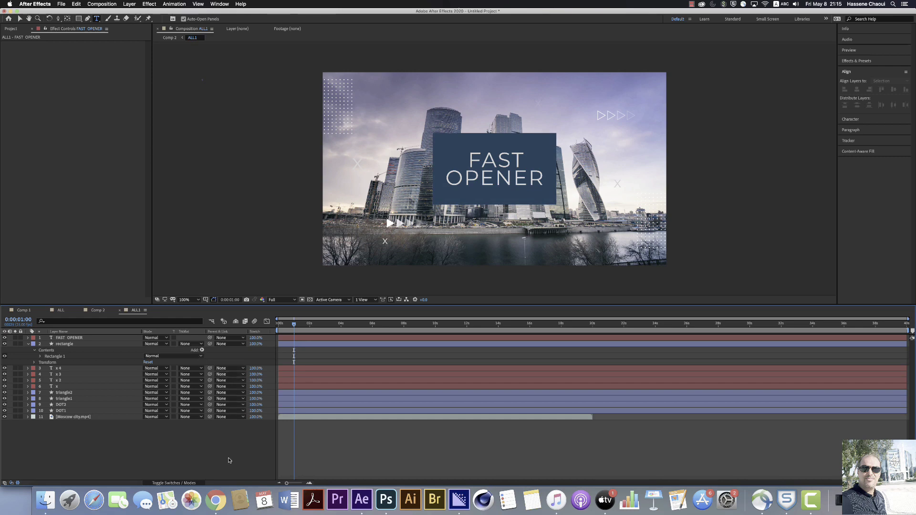
{"action": "left_click", "coordinate": [215, 500]}
{"action": "left_click", "coordinate": [450, 18]}
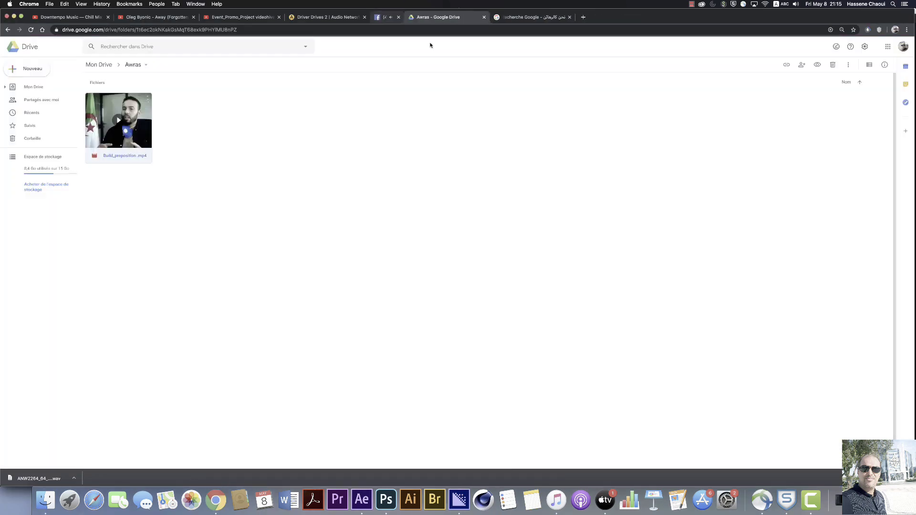
{"action": "left_click", "coordinate": [362, 500]}
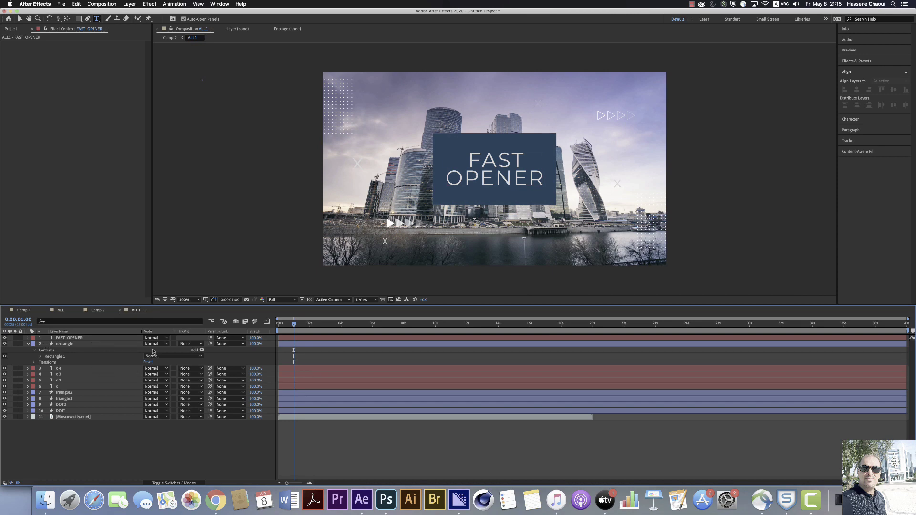
Keyframe the rectangle layer's Scale at 100% at 0:00:02:22 and with the horizontal value 0% at 0:00:00:19
{"action": "left_click_drag", "start_coordinate": [284, 330], "coordinate": [312, 333]}
{"action": "left_click", "coordinate": [68, 344]}
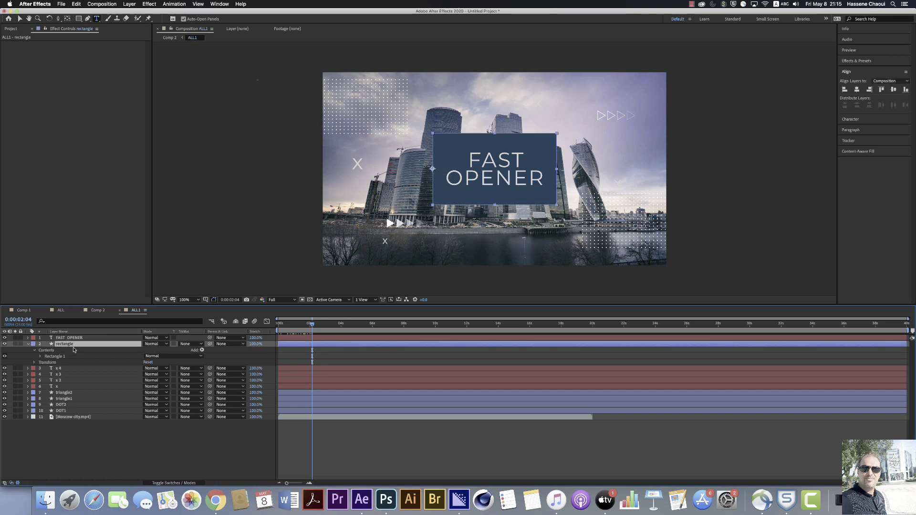
{"action": "key", "text": "s"}
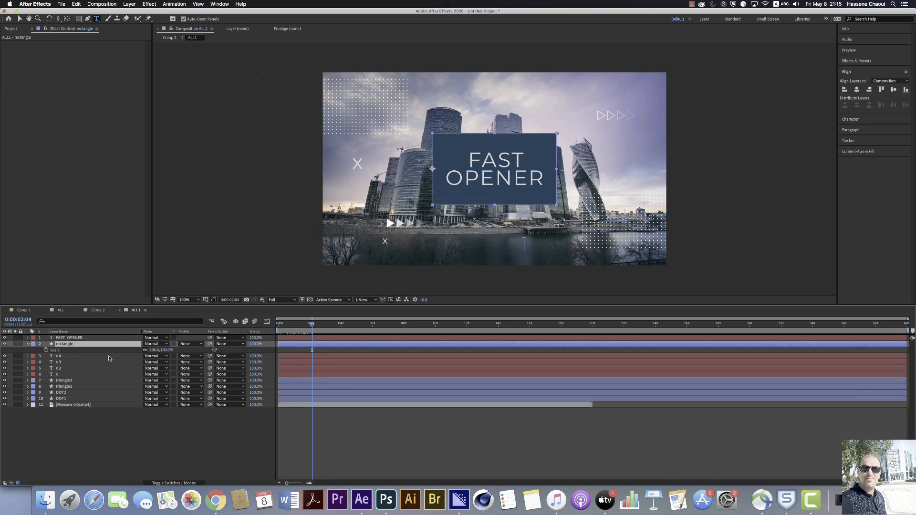
{"action": "left_click", "coordinate": [46, 350]}
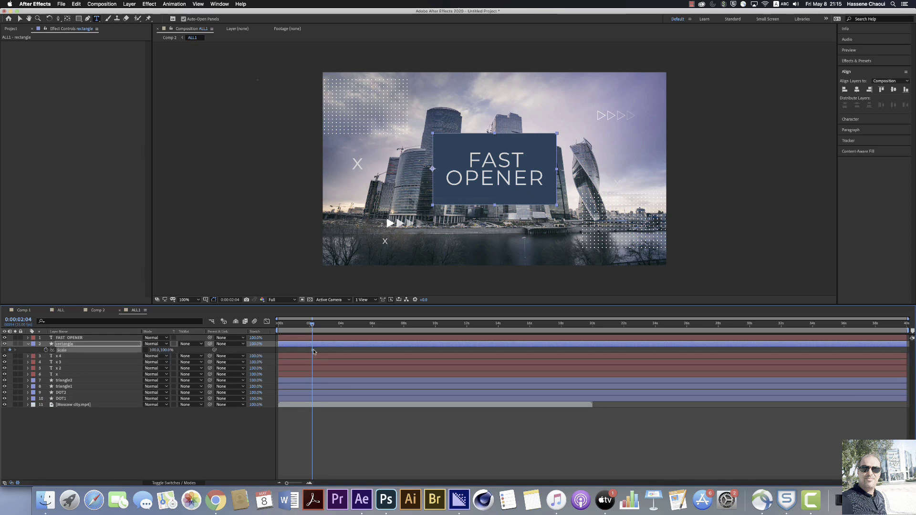
{"action": "left_click_drag", "start_coordinate": [313, 350], "coordinate": [289, 325]}
{"action": "left_click", "coordinate": [154, 351]}
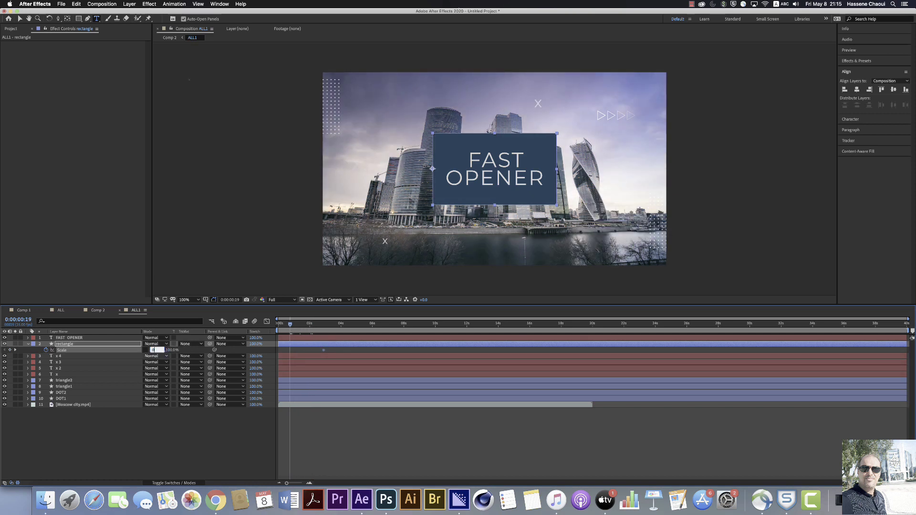
{"action": "type", "text": "0"}
{"action": "key", "text": "Return"}
{"action": "left_click", "coordinate": [334, 434]}
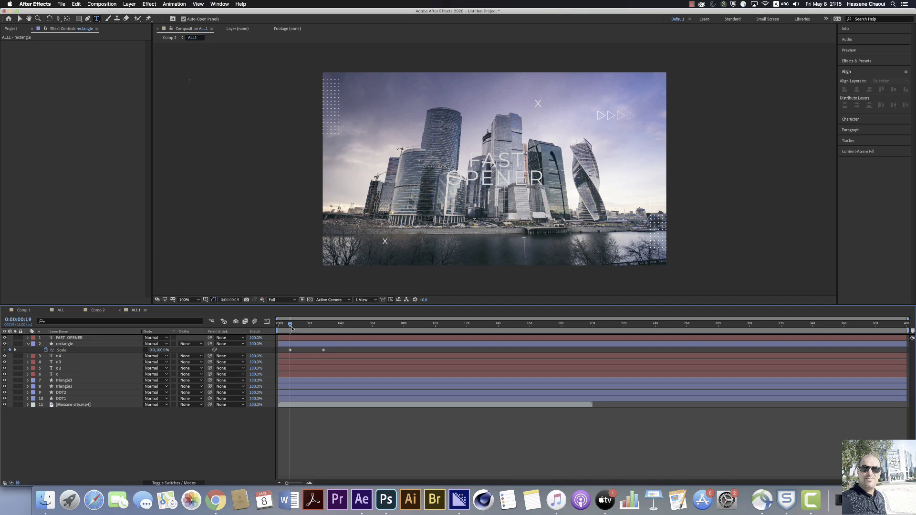
Apply Easy Ease In to the rectangle's final Scale keyframe, lengthen the easing toward the start in the graph, and preview the reveal
{"action": "left_click_drag", "start_coordinate": [292, 328], "coordinate": [324, 333]}
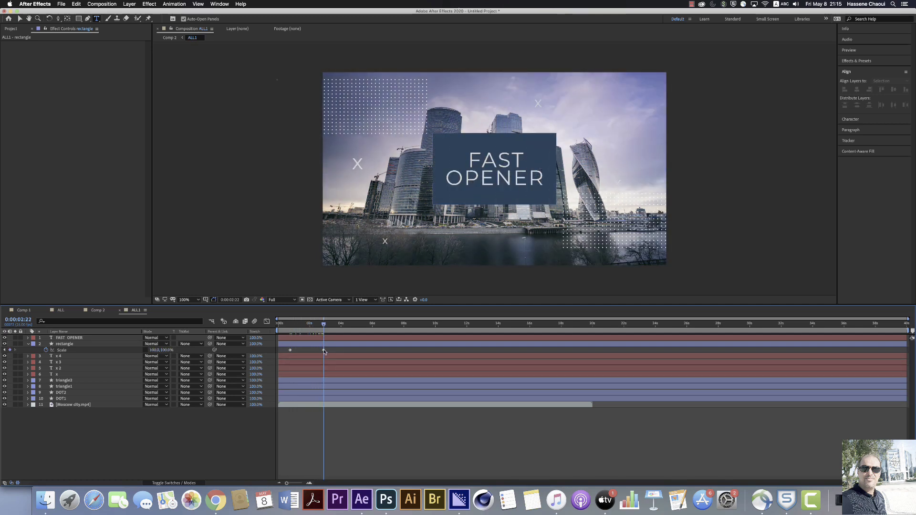
{"action": "right_click", "coordinate": [324, 352]}
{"action": "mouse_move", "coordinate": [363, 432]}
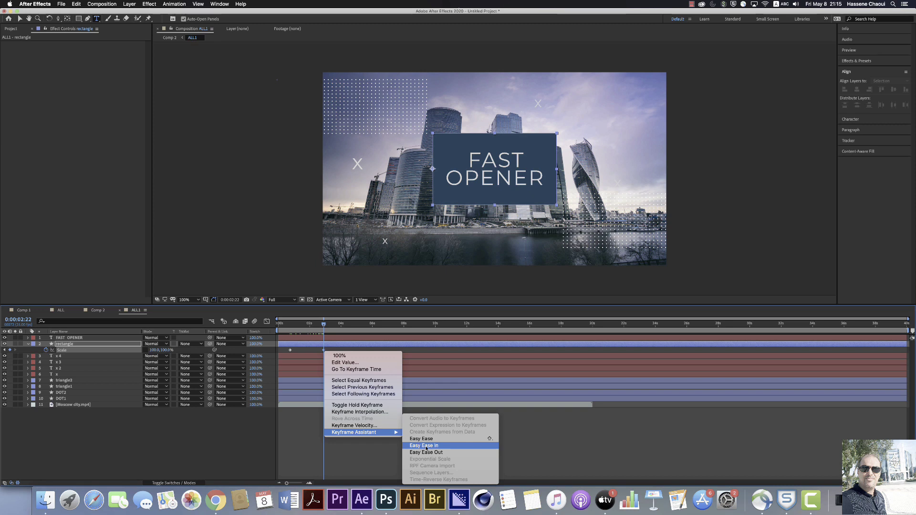
{"action": "left_click", "coordinate": [426, 446]}
{"action": "left_click", "coordinate": [267, 322]}
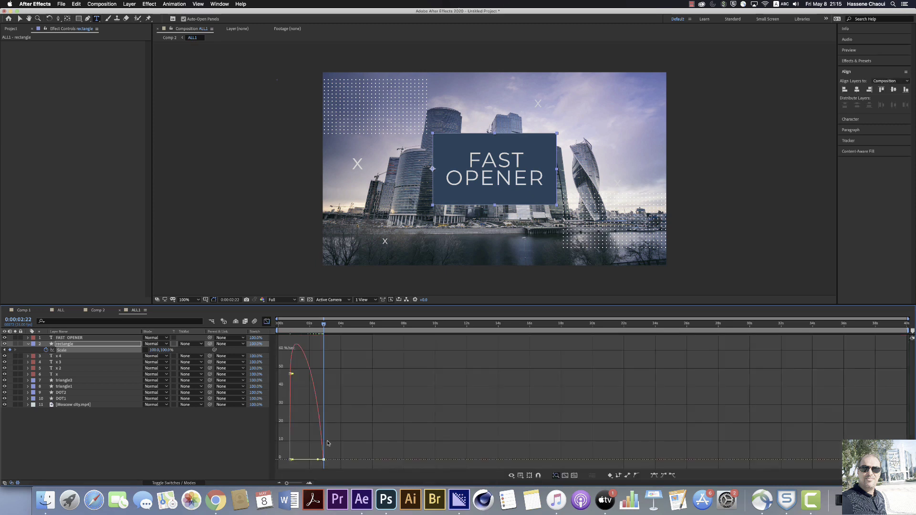
{"action": "left_click_drag", "start_coordinate": [313, 459], "coordinate": [307, 459]}
{"action": "left_click", "coordinate": [267, 322]}
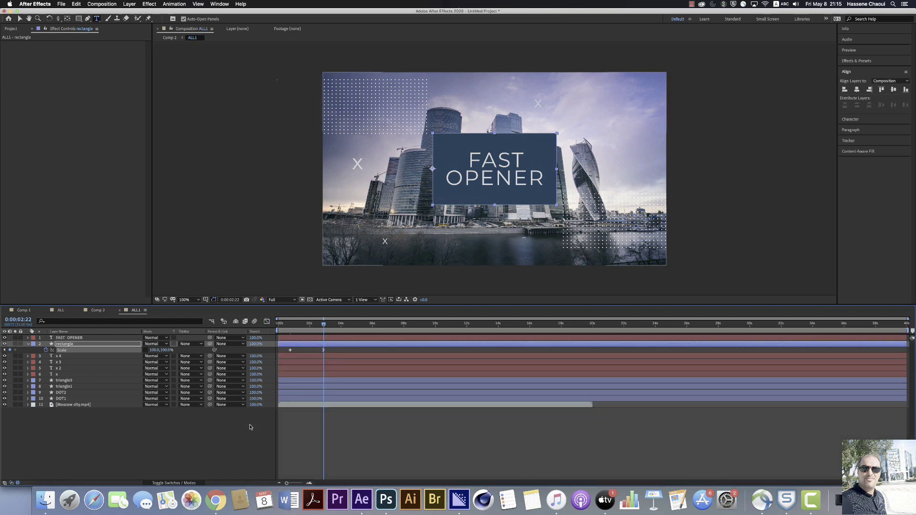
{"action": "left_click", "coordinate": [288, 334]}
{"action": "key", "text": "space"}
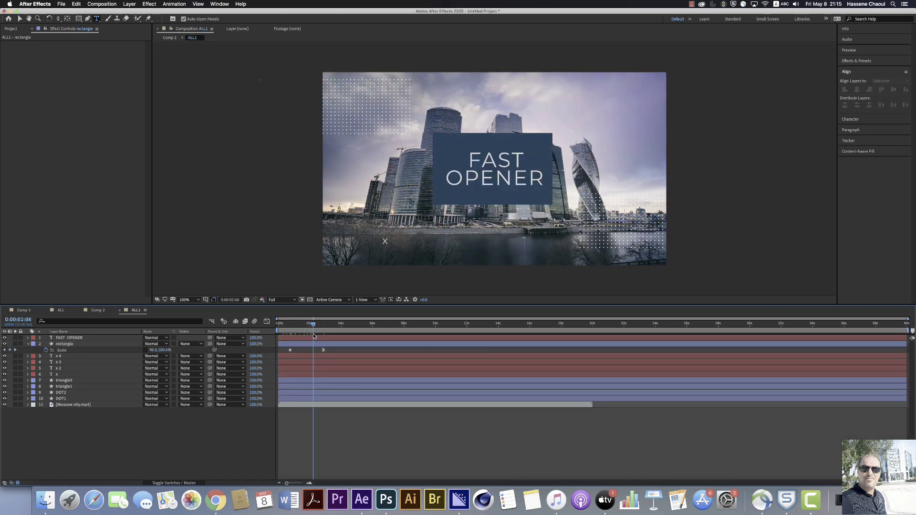
{"action": "left_click_drag", "start_coordinate": [301, 334], "coordinate": [291, 337]}
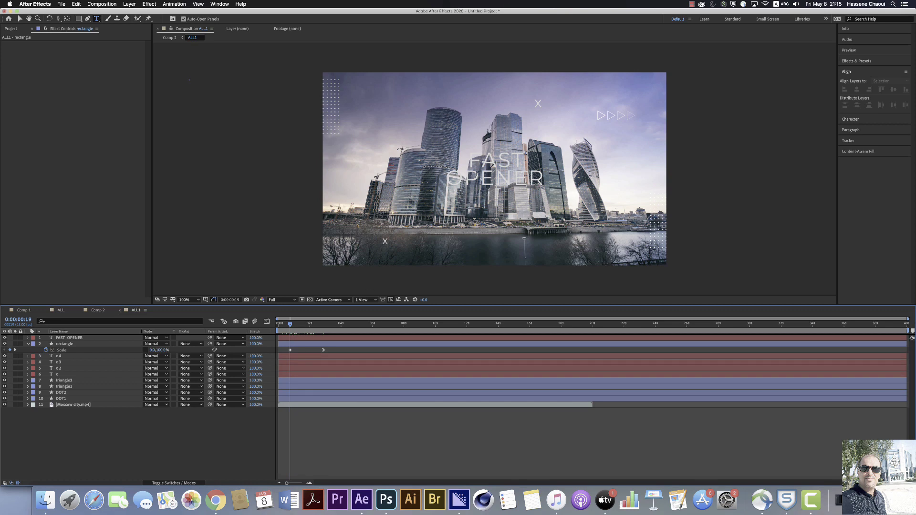
At 0:00:02:22, draw a rectangular mask on the FAST OPENER text layer matching the blue rectangle's outline
{"action": "left_click", "coordinate": [75, 339]}
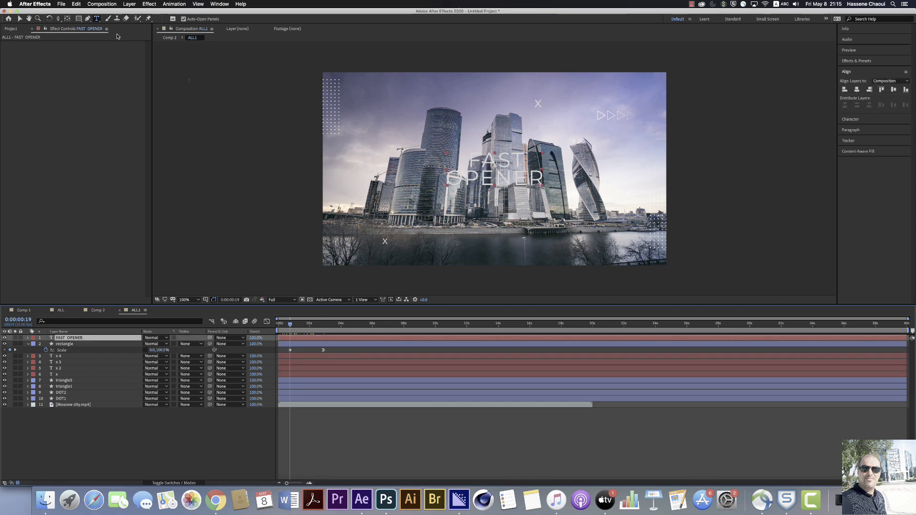
{"action": "left_click_drag", "start_coordinate": [290, 333], "coordinate": [324, 334]}
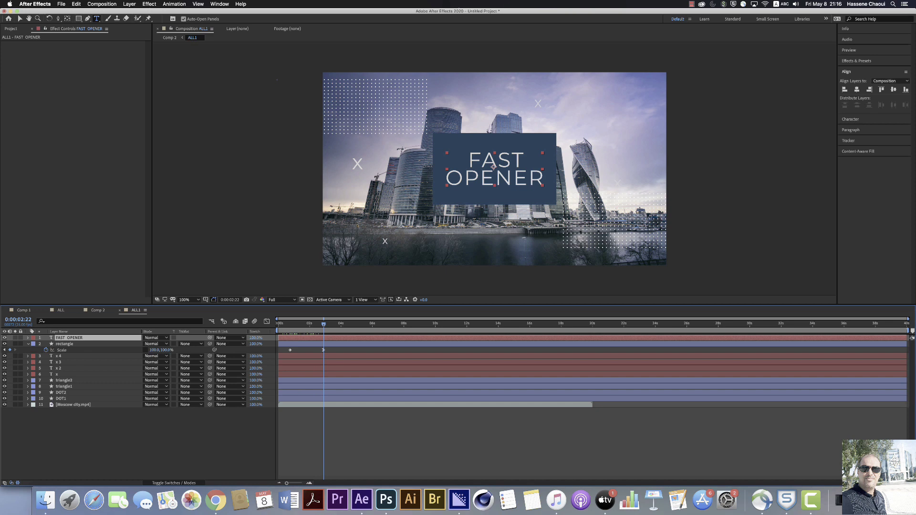
{"action": "left_click", "coordinate": [80, 19]}
{"action": "left_click_drag", "start_coordinate": [433, 131], "coordinate": [556, 204]}
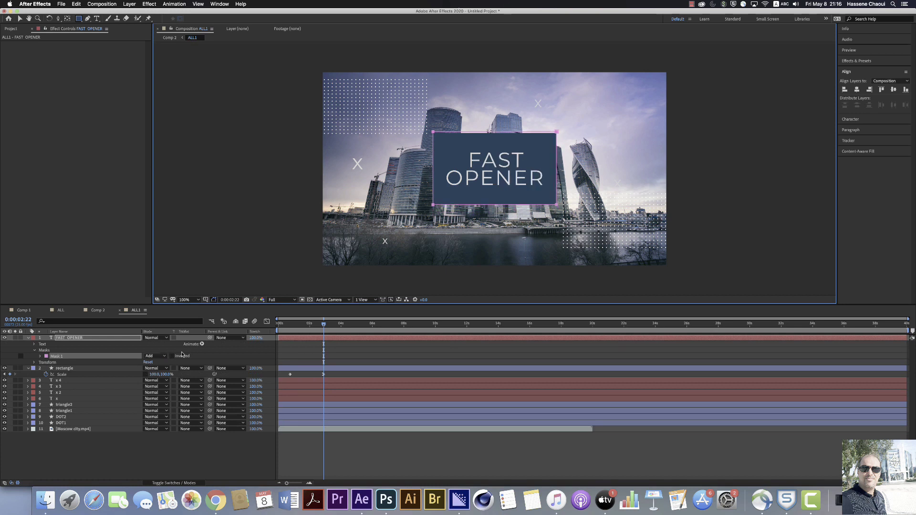
{"action": "left_click", "coordinate": [67, 339]}
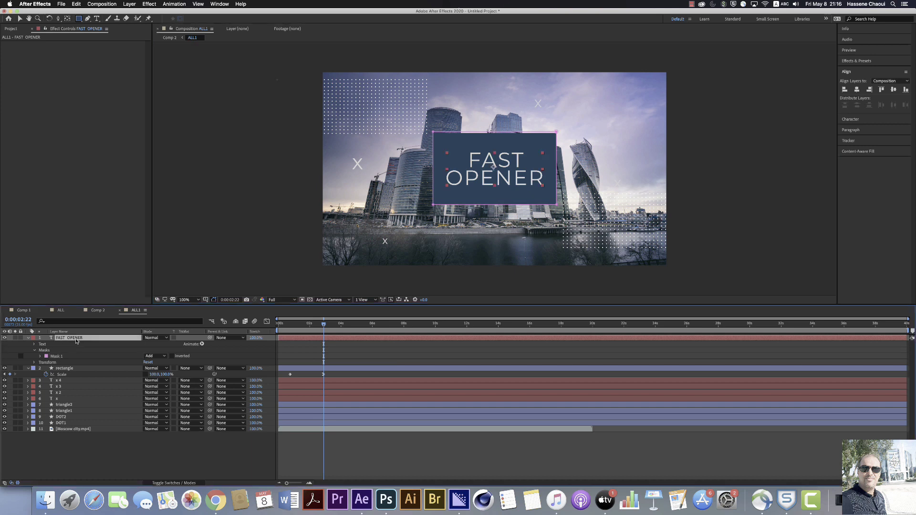
Add an Anchor Point animator to the FAST OPENER text and keyframe it at 0,0 at 0:00:02:22 and 636,0 at 0:00:00:19
{"action": "left_click", "coordinate": [202, 344]}
{"action": "left_click", "coordinate": [229, 361]}
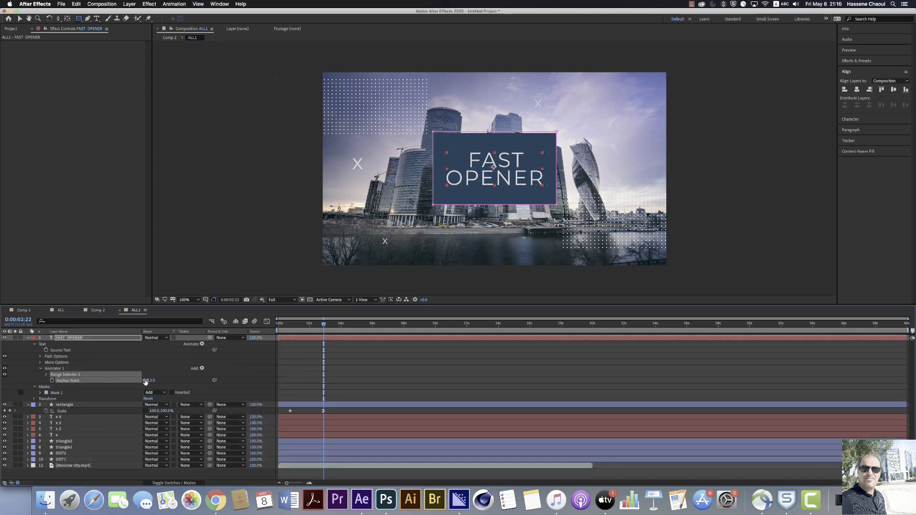
{"action": "left_click", "coordinate": [52, 380]}
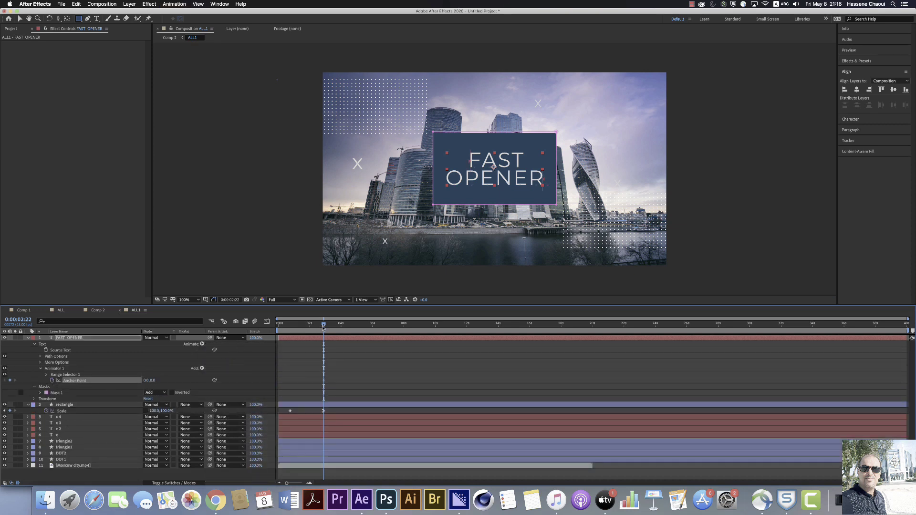
{"action": "left_click_drag", "start_coordinate": [322, 327], "coordinate": [289, 327]}
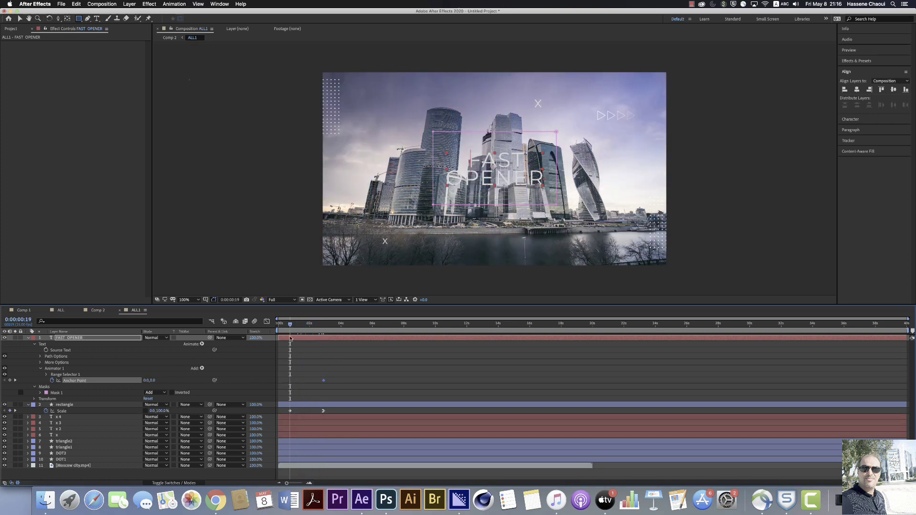
{"action": "left_click_drag", "start_coordinate": [146, 380], "coordinate": [373, 381]}
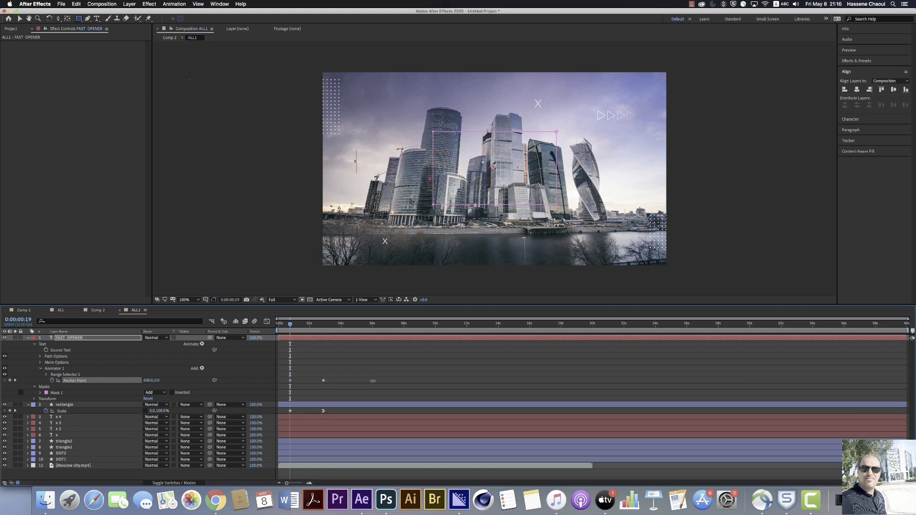
Apply Easy Ease In to the text's final Anchor Point keyframe and lengthen its easing toward the start in the speed graph
{"action": "right_click", "coordinate": [323, 384]}
{"action": "mouse_move", "coordinate": [381, 464]}
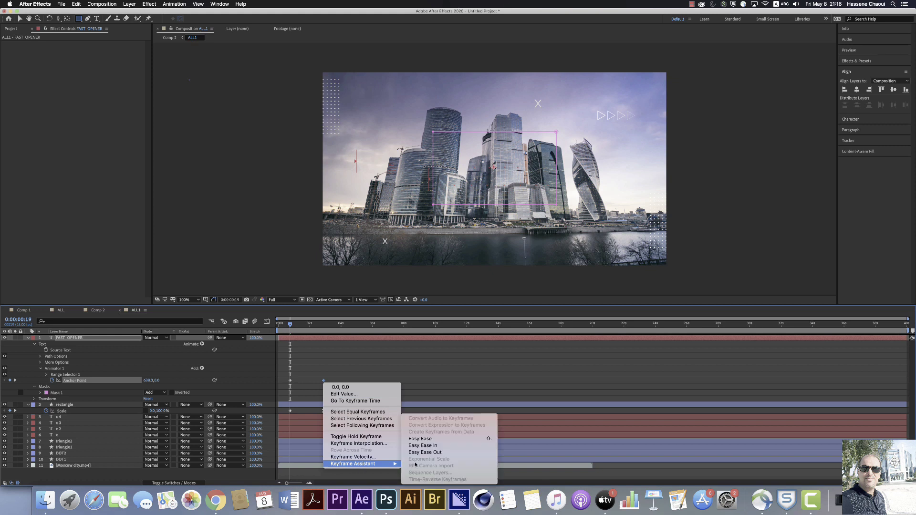
{"action": "left_click", "coordinate": [428, 446]}
{"action": "left_click", "coordinate": [266, 321]}
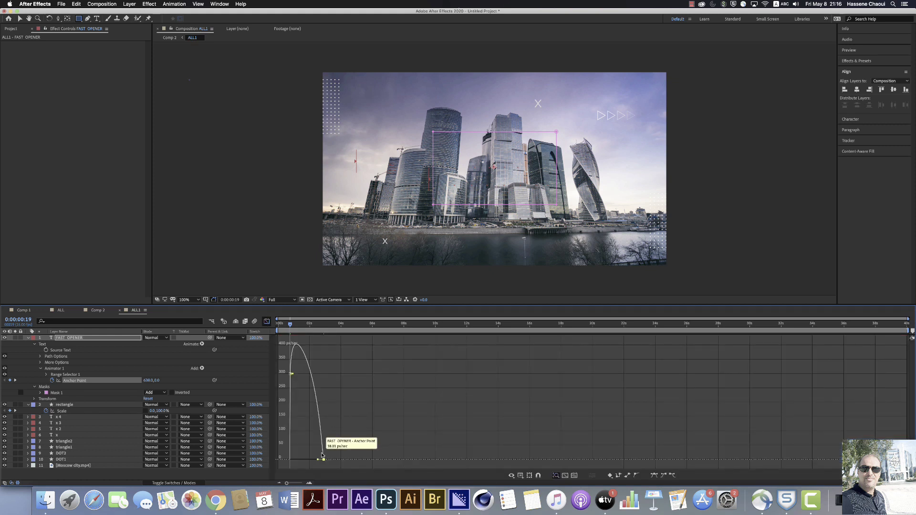
{"action": "left_click_drag", "start_coordinate": [317, 461], "coordinate": [307, 460]}
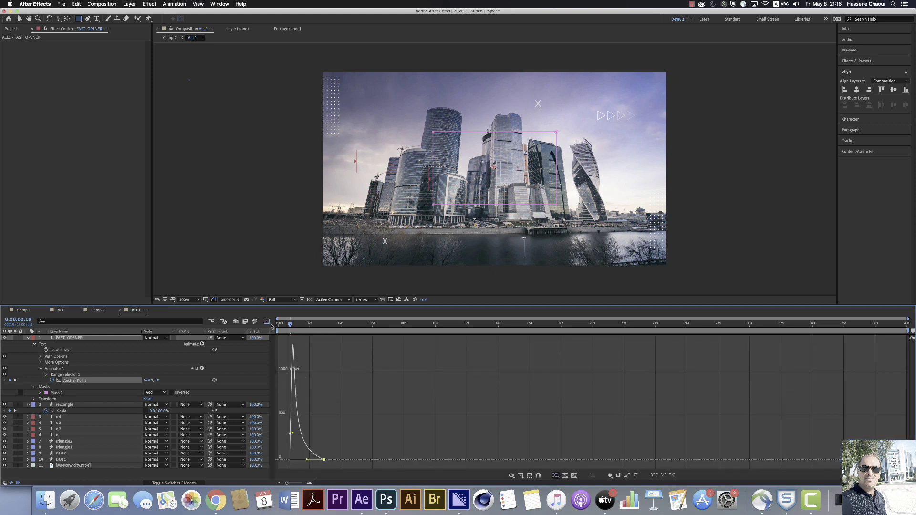
{"action": "left_click", "coordinate": [266, 321]}
Enable motion blur on the FAST OPENER text layer and preview the text reveal in ALL1
{"action": "left_click", "coordinate": [301, 429]}
{"action": "left_click_drag", "start_coordinate": [290, 326], "coordinate": [325, 335]}
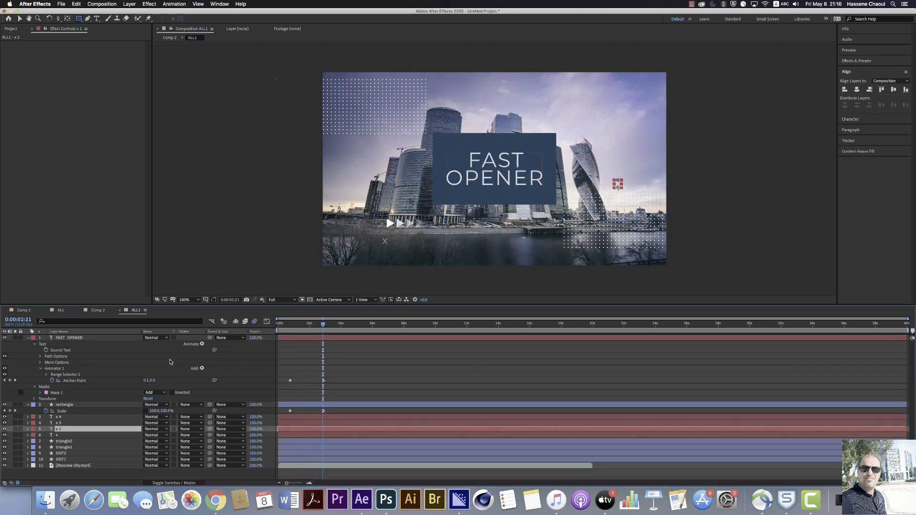
{"action": "left_click", "coordinate": [175, 483]}
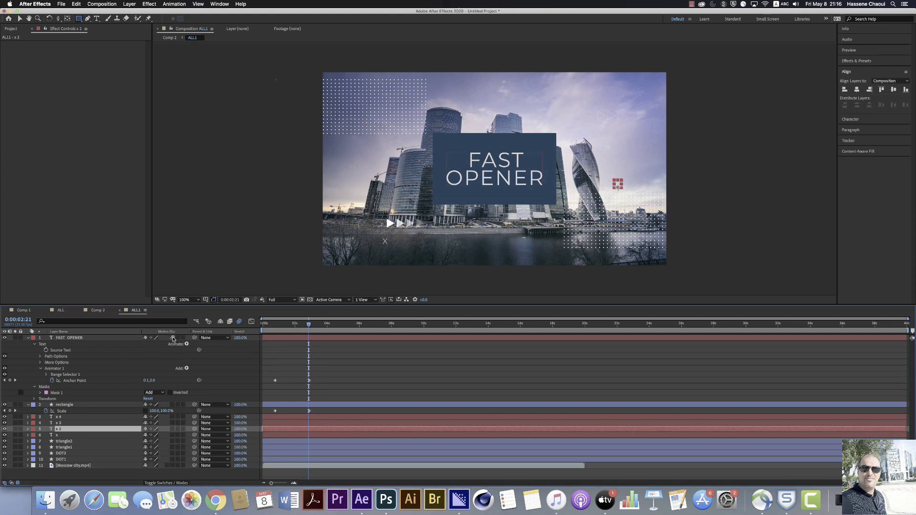
{"action": "left_click", "coordinate": [273, 326]}
{"action": "key", "text": "space"}
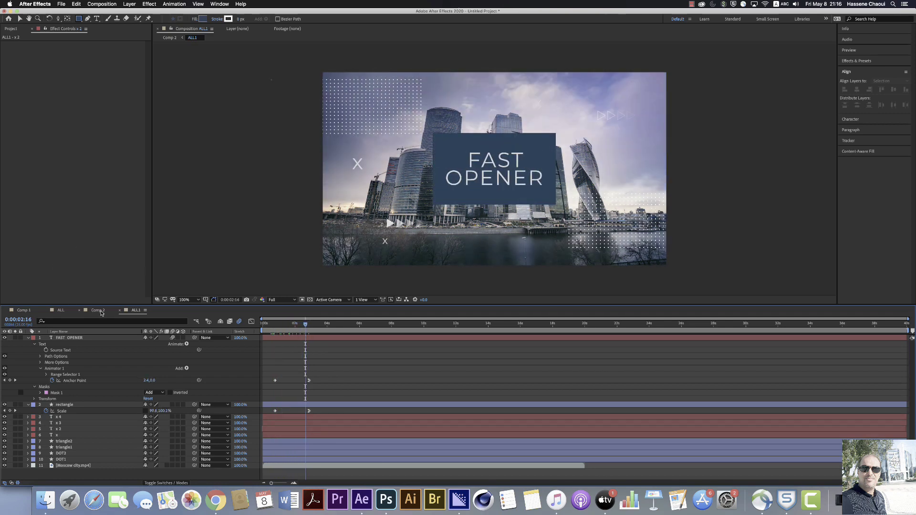
Open Comp 2 and preview the sliding slices together with the FAST OPENER title reveal from the start
{"action": "left_click", "coordinate": [98, 310]}
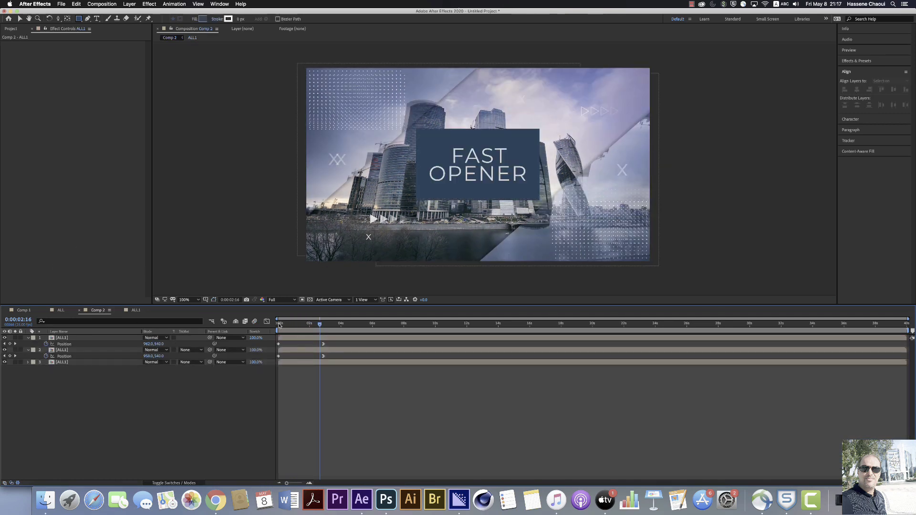
{"action": "left_click", "coordinate": [280, 324]}
{"action": "mouse_move", "coordinate": [288, 329]}
{"action": "left_mouse_down"}
{"action": "mouse_move", "coordinate": [333, 324]}
{"action": "mouse_move", "coordinate": [279, 324]}
{"action": "left_mouse_up"}
{"action": "key", "text": "k"}
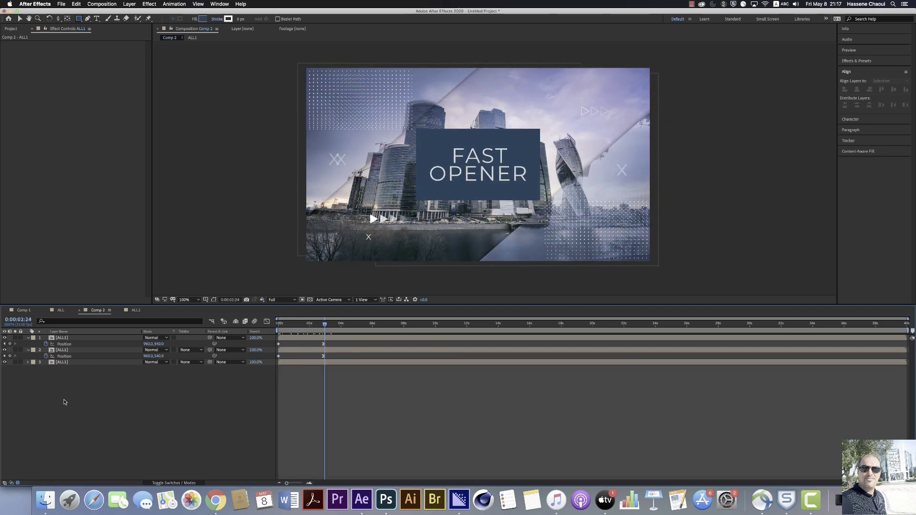
{"action": "key", "text": "space"}
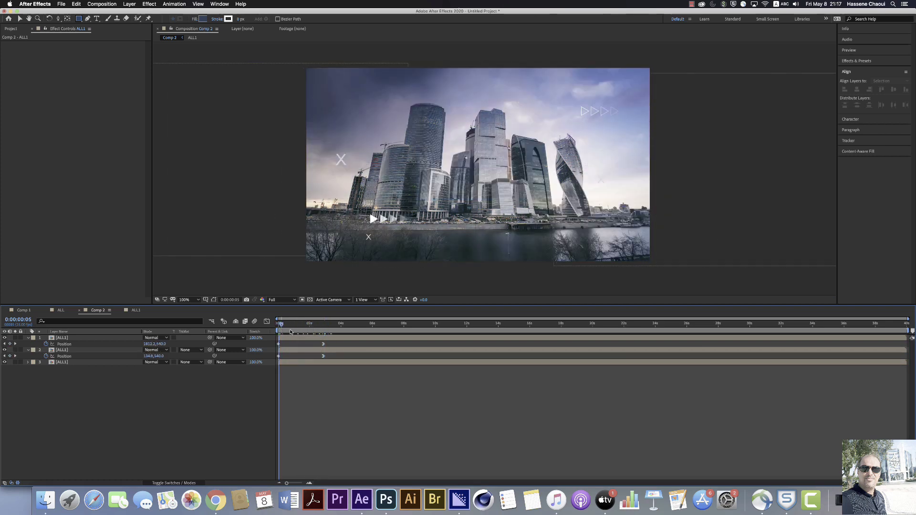
Add an adjustment layer above the ALL1 slices in Comp 2 and apply the Optics Compensation effect to it
{"action": "right_click", "coordinate": [78, 394]}
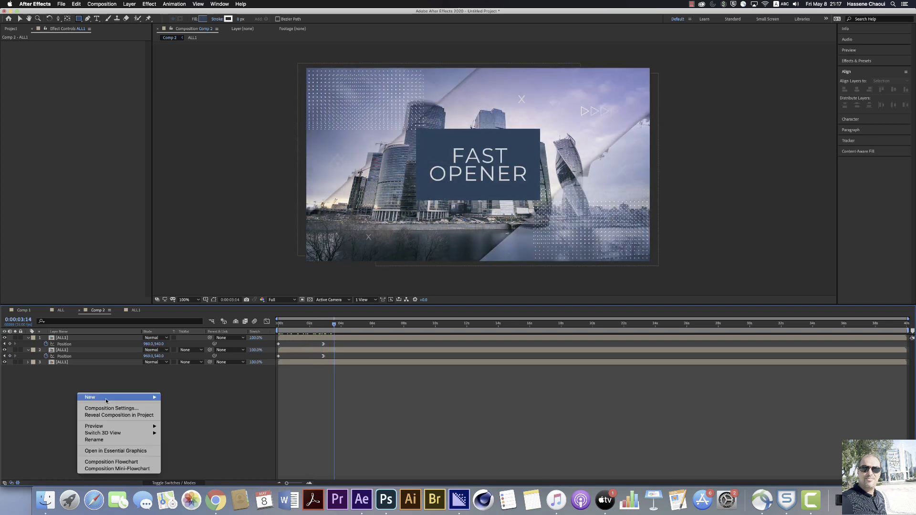
{"action": "mouse_move", "coordinate": [120, 397]}
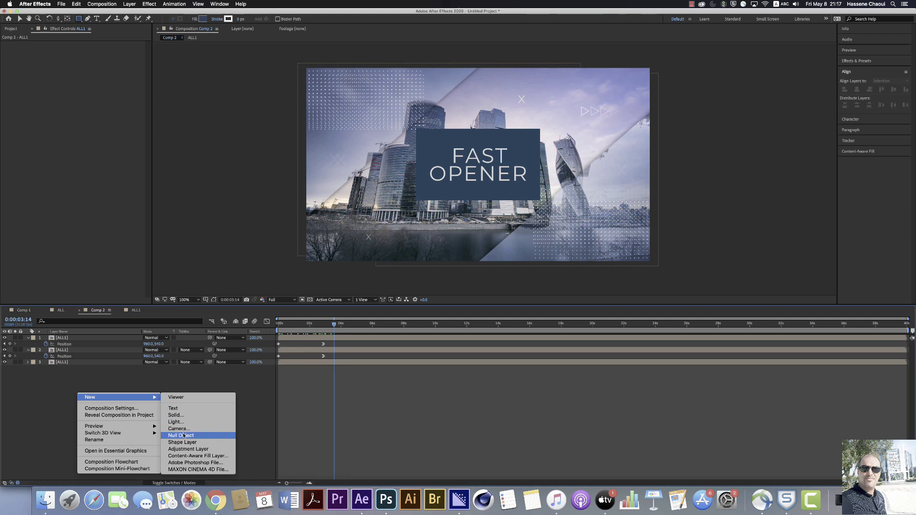
{"action": "left_click", "coordinate": [189, 449]}
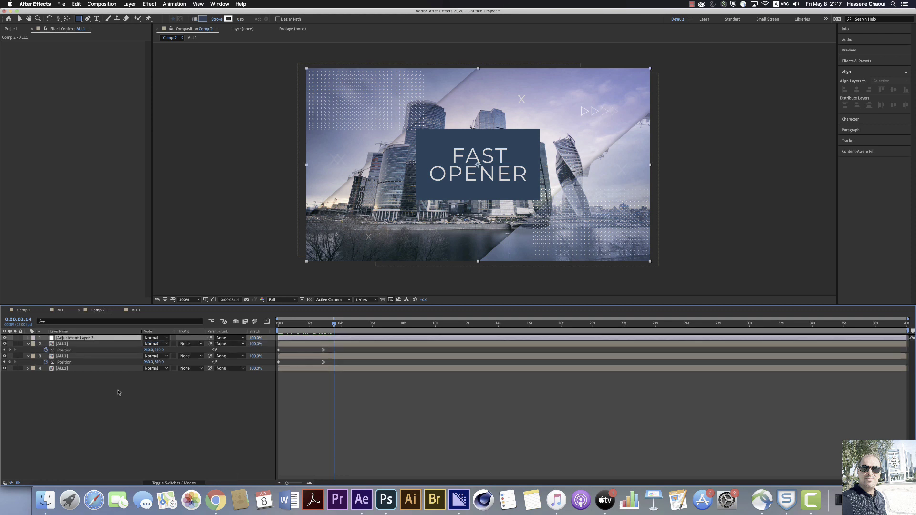
{"action": "left_click", "coordinate": [856, 61]}
{"action": "left_click", "coordinate": [845, 72]}
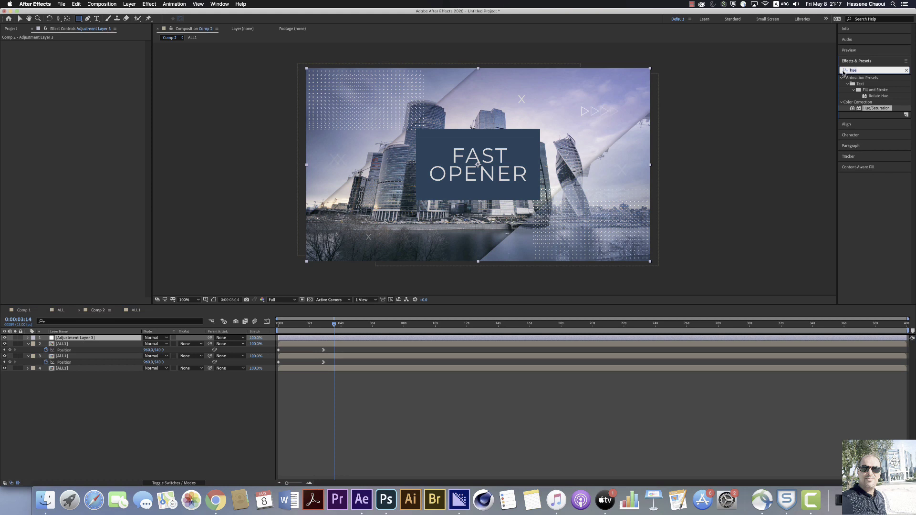
{"action": "type", "text": "comp"}
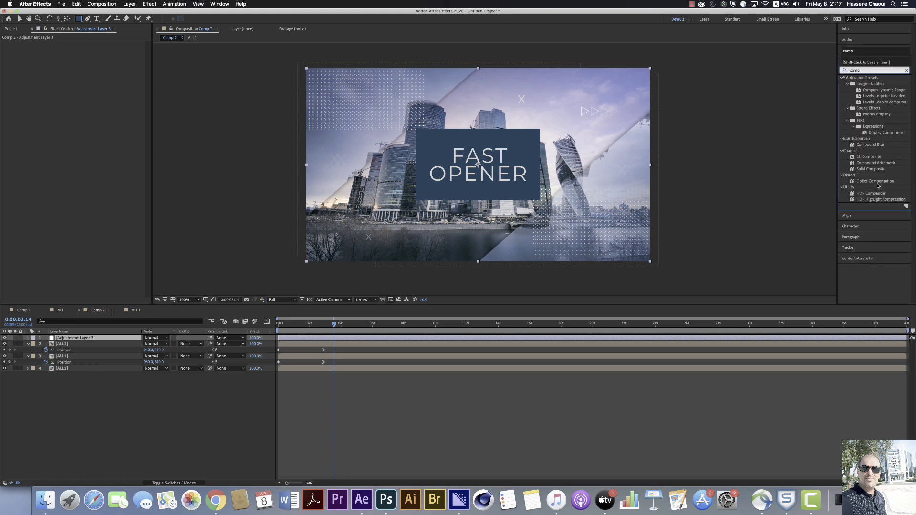
{"action": "left_click_drag", "start_coordinate": [875, 182], "coordinate": [86, 340]}
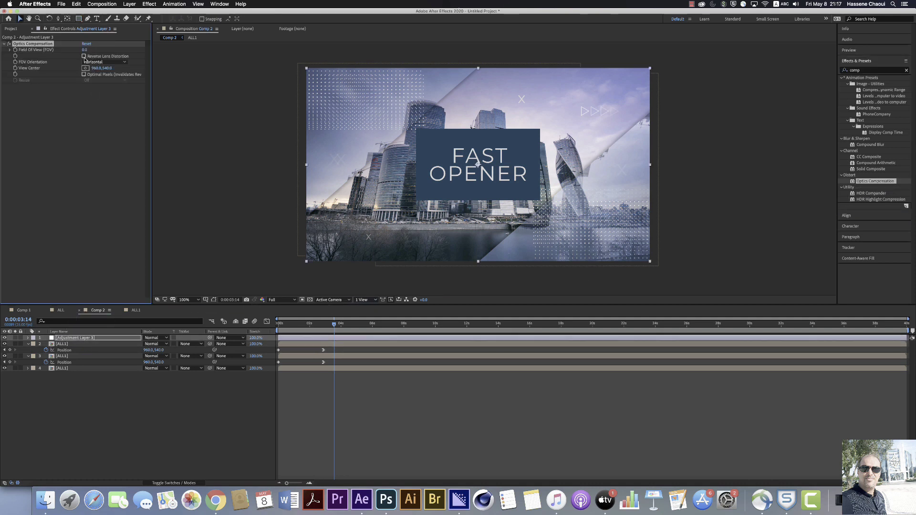
Enable Reverse Lens Distortion in Optics Compensation and set Field Of View to 114.3
{"action": "left_click_drag", "start_coordinate": [85, 50], "coordinate": [508, 79]}
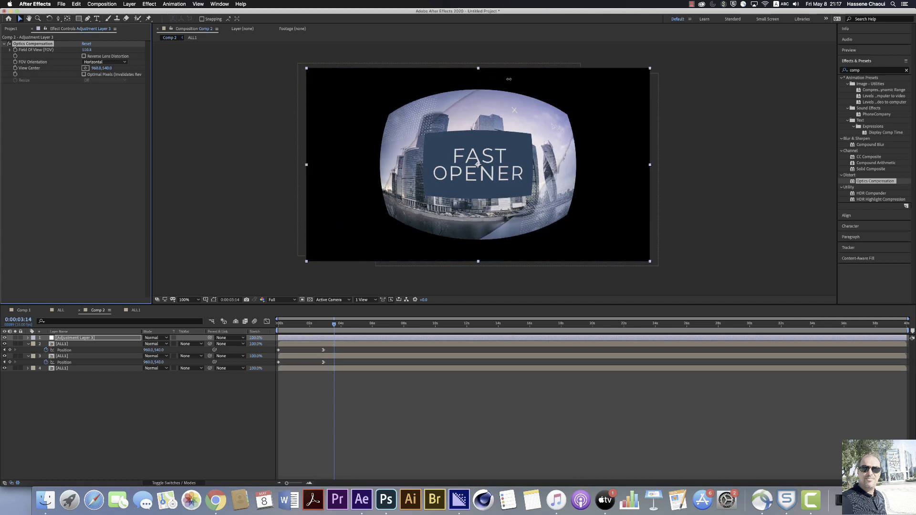
{"action": "left_click", "coordinate": [84, 56]}
{"action": "left_click_drag", "start_coordinate": [86, 49], "coordinate": [101, 50]}
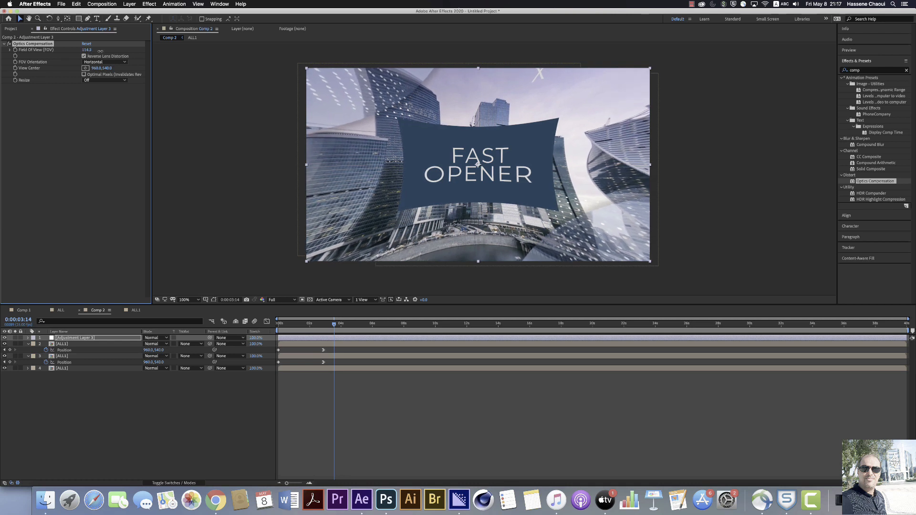
Keyframe Field Of View at 114.3 at 0:00:03:22 and at 0 at 0:00:00:00, and preview the lens distortion
{"action": "left_click", "coordinate": [340, 326]}
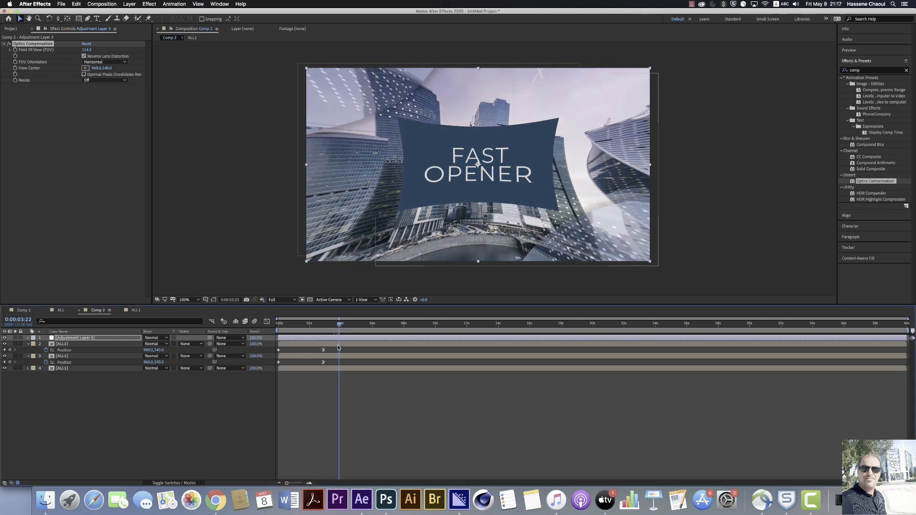
{"action": "left_click", "coordinate": [63, 219]}
{"action": "left_click", "coordinate": [14, 48]}
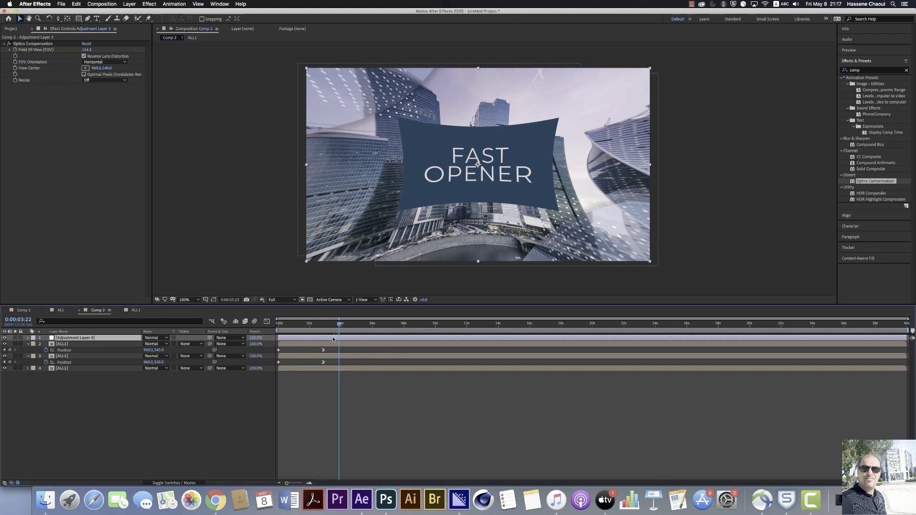
{"action": "key", "text": "u"}
{"action": "key", "text": "Home"}
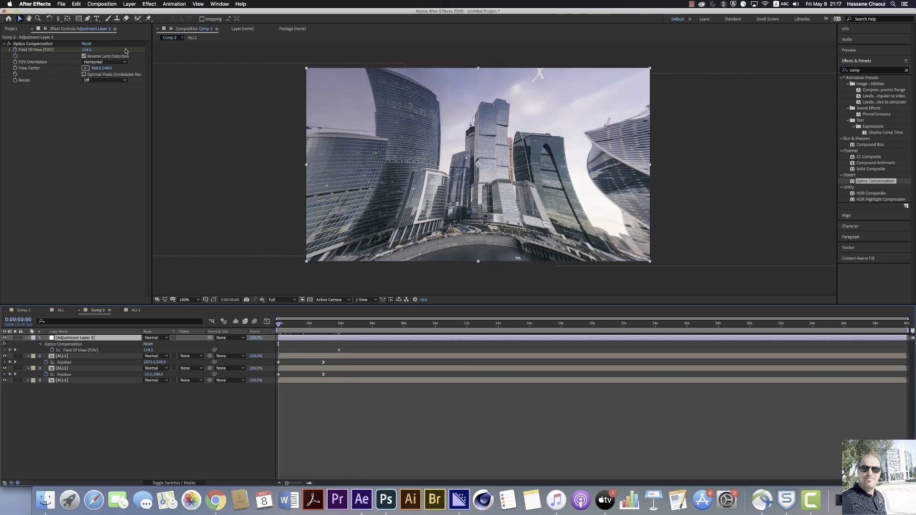
{"action": "left_click", "coordinate": [87, 50]}
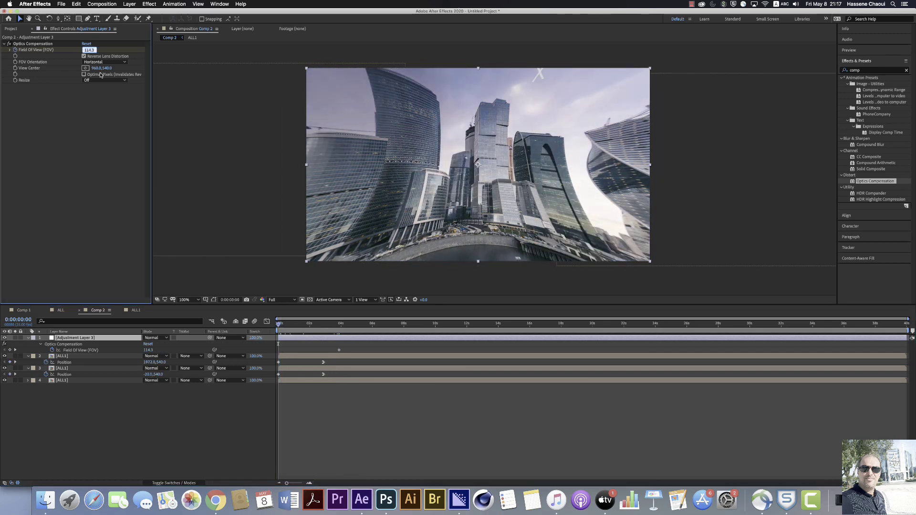
{"action": "type", "text": "0"}
{"action": "key", "text": "Return"}
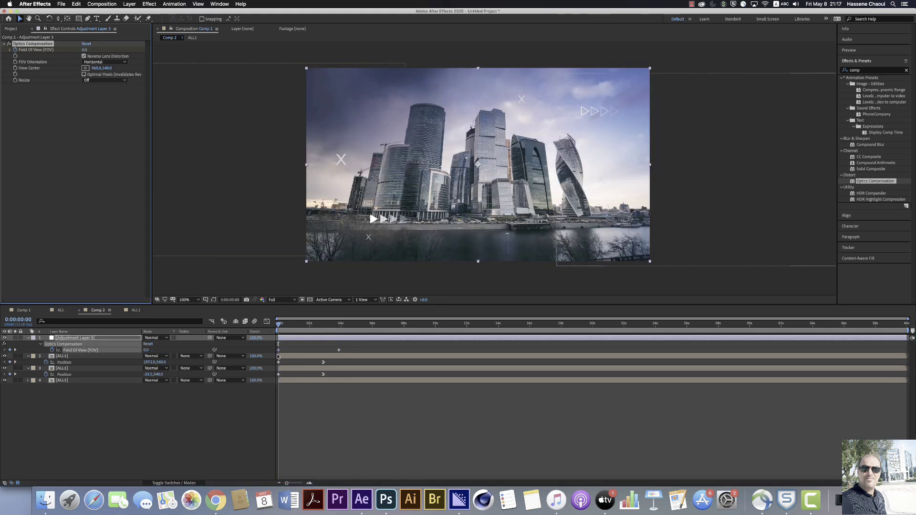
{"action": "key", "text": "space"}
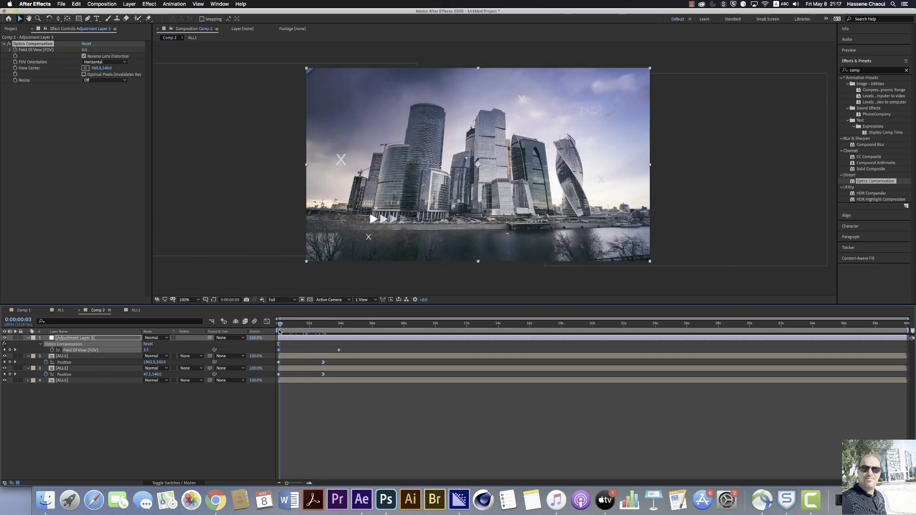
Swap the Field Of View keyframes, placing 114.3 at the composition's start and 0 at 0:00:03:22
{"action": "left_click_drag", "start_coordinate": [306, 333], "coordinate": [341, 335]}
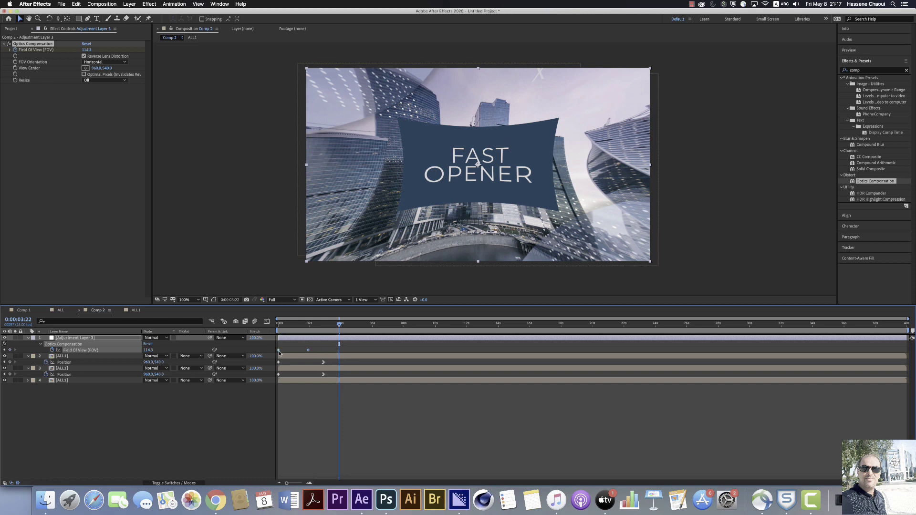
{"action": "key", "text": "ctrl+x"}
{"action": "key", "text": "ctrl+v"}
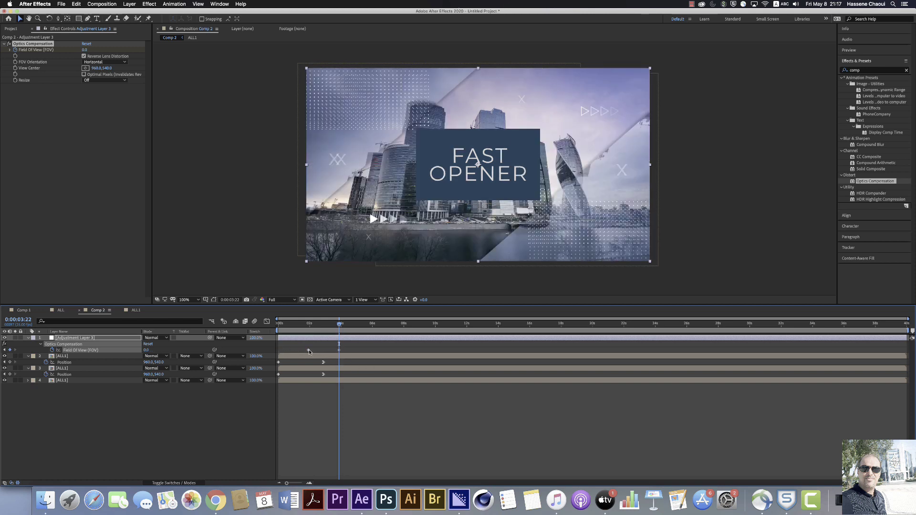
{"action": "mouse_move", "coordinate": [339, 326]}
{"action": "left_mouse_down"}
{"action": "mouse_move", "coordinate": [317, 326]}
{"action": "mouse_move", "coordinate": [340, 334]}
{"action": "mouse_move", "coordinate": [296, 335]}
{"action": "mouse_move", "coordinate": [338, 339]}
{"action": "left_mouse_up"}
Apply Easy Ease to the final Field Of View keyframe and extend its easing handle far toward the start in the graph
{"action": "double_click", "coordinate": [339, 350]}
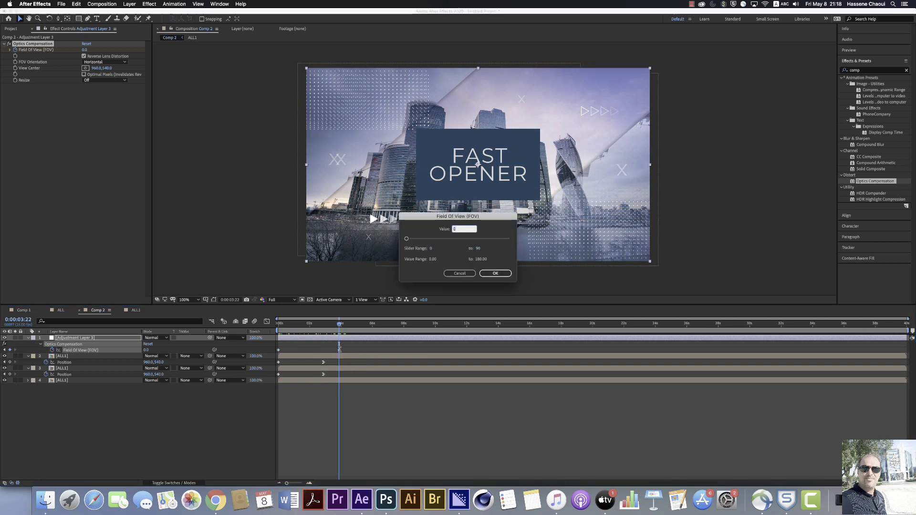
{"action": "left_click", "coordinate": [490, 274]}
{"action": "right_click", "coordinate": [338, 351]}
{"action": "mouse_move", "coordinate": [375, 435]}
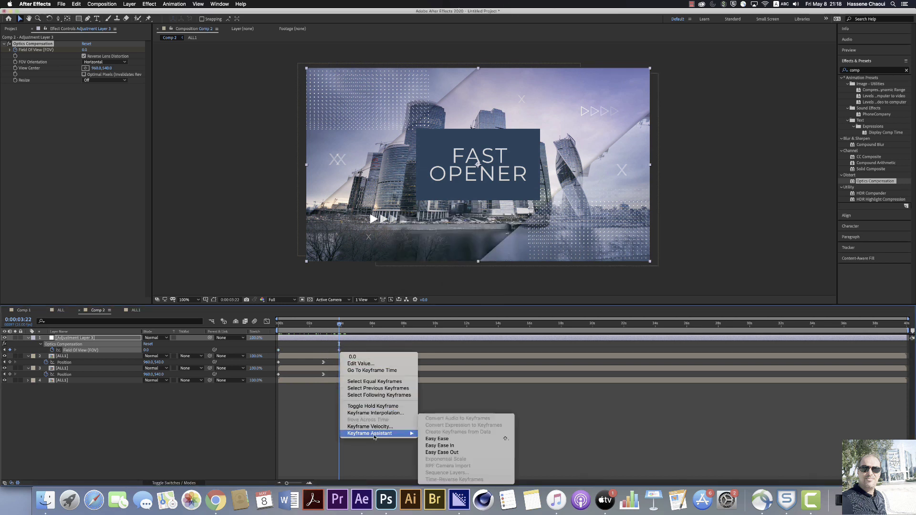
{"action": "left_click", "coordinate": [437, 438]}
{"action": "left_click", "coordinate": [267, 321]}
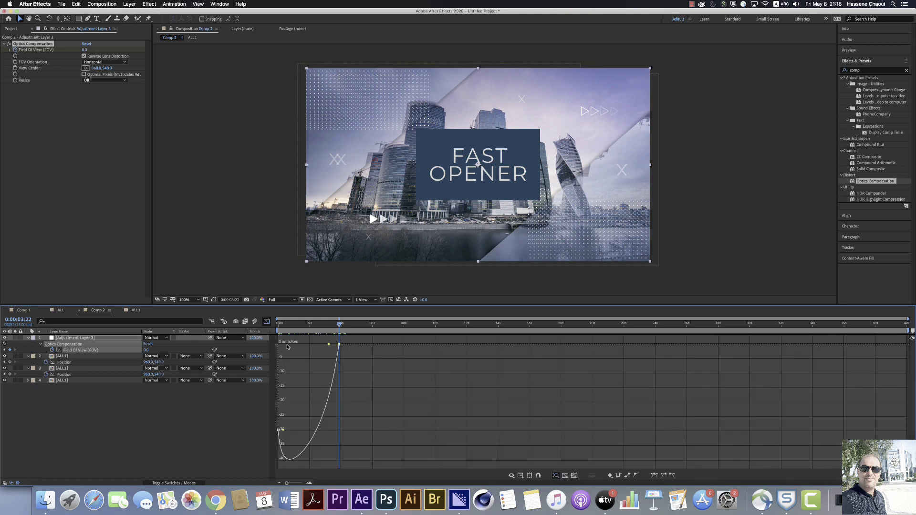
{"action": "left_click_drag", "start_coordinate": [329, 345], "coordinate": [291, 345]}
{"action": "left_click", "coordinate": [267, 321]}
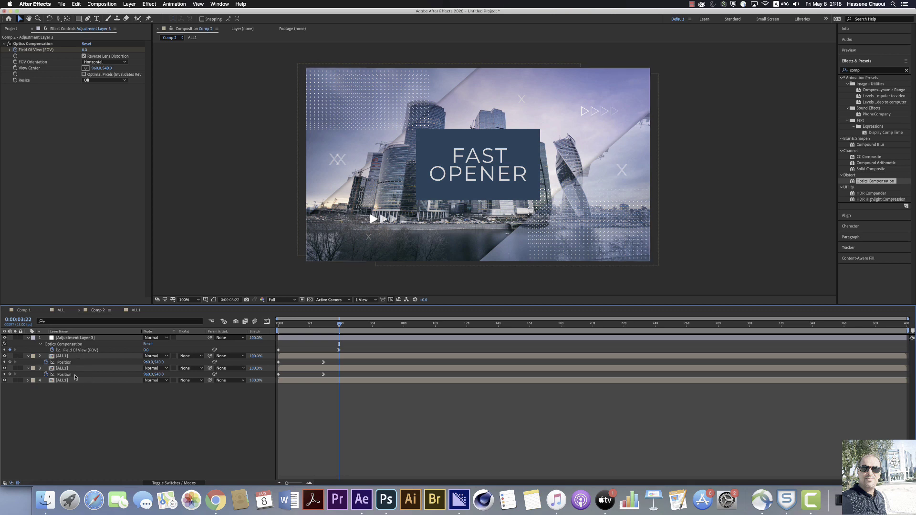
Add a second adjustment layer above the lens distortion adjustment layer in Comp 2
{"action": "right_click", "coordinate": [78, 402]}
{"action": "mouse_move", "coordinate": [97, 406]}
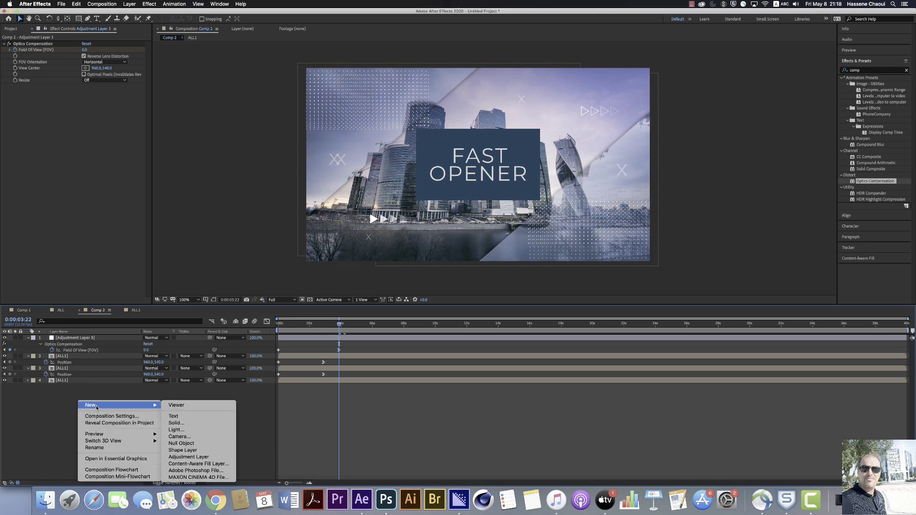
{"action": "left_click", "coordinate": [189, 457]}
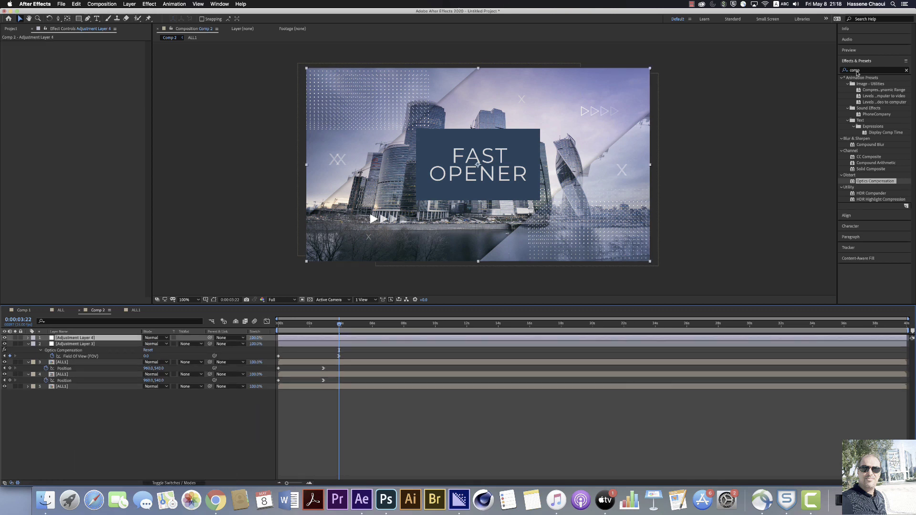
Apply the Transform effect to the uppermost adjustment layer in Comp 2
{"action": "left_click", "coordinate": [859, 71]}
{"action": "type", "text": "transf"}
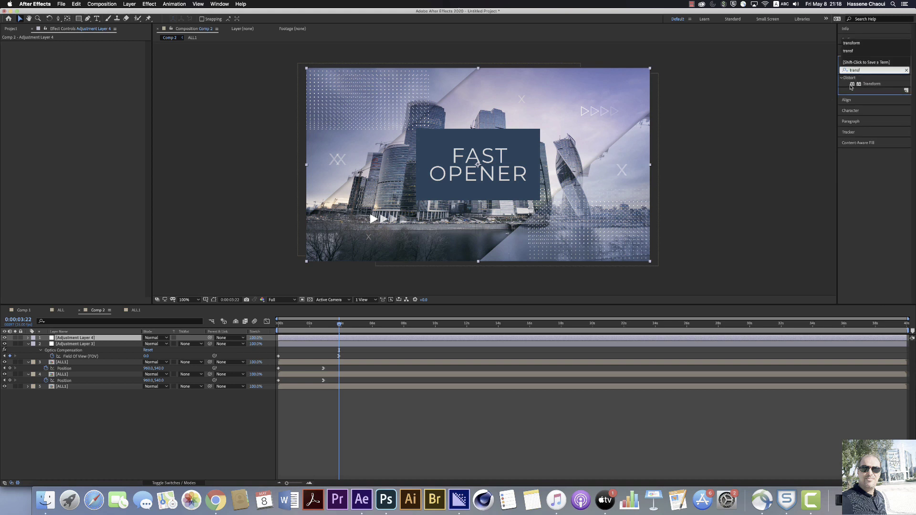
{"action": "left_click_drag", "start_coordinate": [852, 86], "coordinate": [99, 339]}
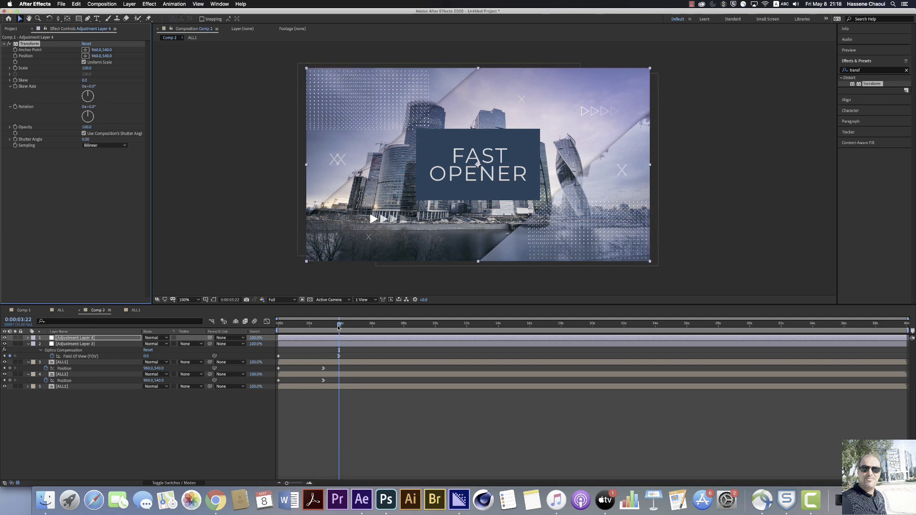
Keyframe the Transform effect's Scale at 100 around 0:00:03:24 and at 150 at the composition's start
{"action": "left_click_drag", "start_coordinate": [338, 326], "coordinate": [340, 327]}
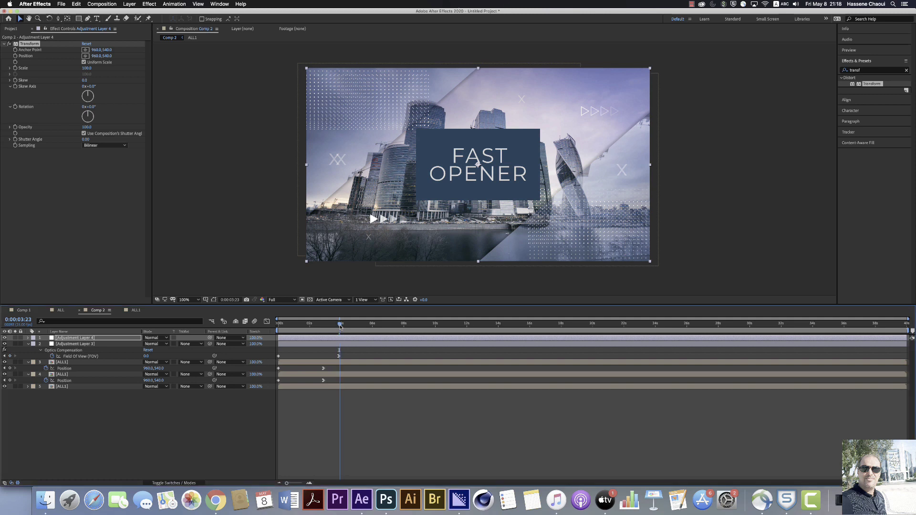
{"action": "left_click", "coordinate": [16, 69]}
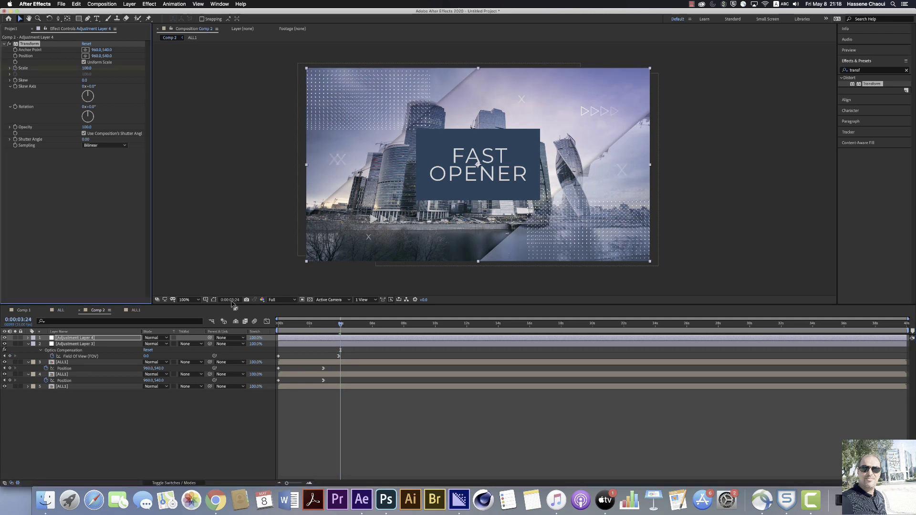
{"action": "key", "text": "Home"}
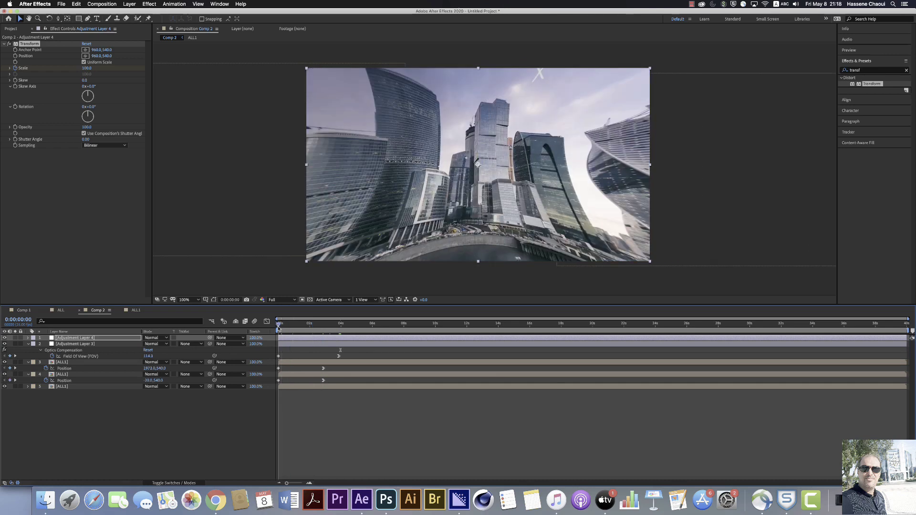
{"action": "left_click_drag", "start_coordinate": [88, 68], "coordinate": [108, 70]}
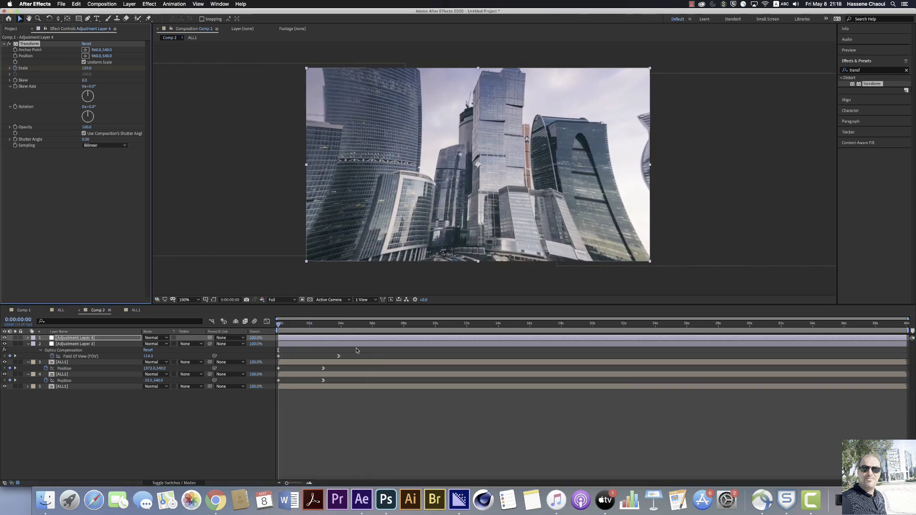
Apply Easy Ease In to the final Scale keyframe and extend its easing handle far toward the start in the graph
{"action": "key", "text": "u"}
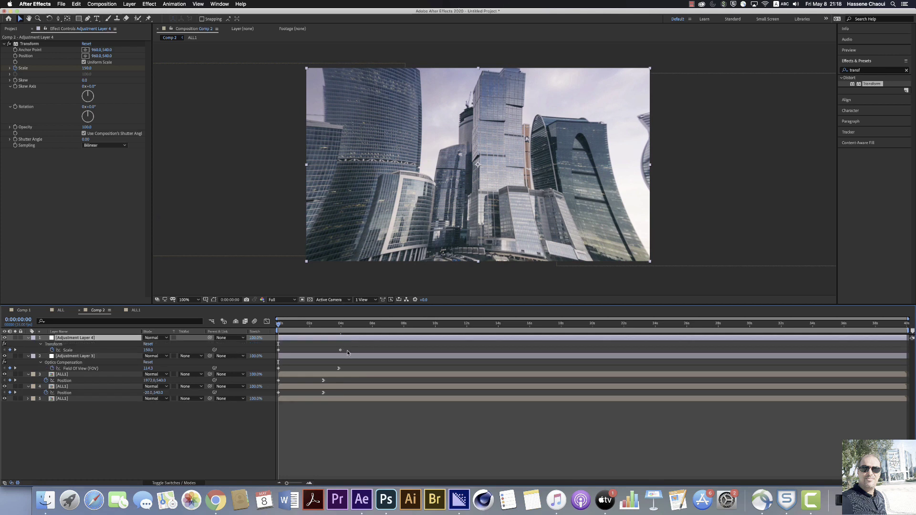
{"action": "right_click", "coordinate": [340, 352]}
{"action": "mouse_move", "coordinate": [382, 435]}
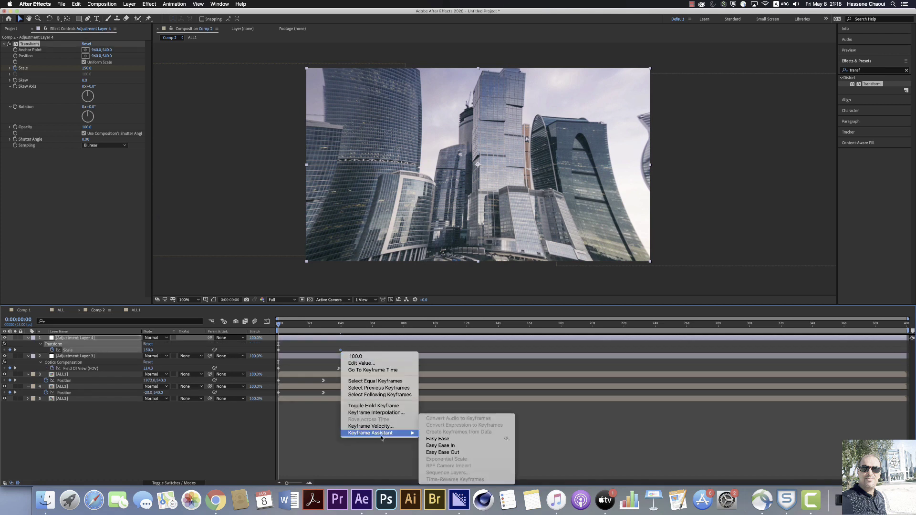
{"action": "left_click", "coordinate": [460, 447]}
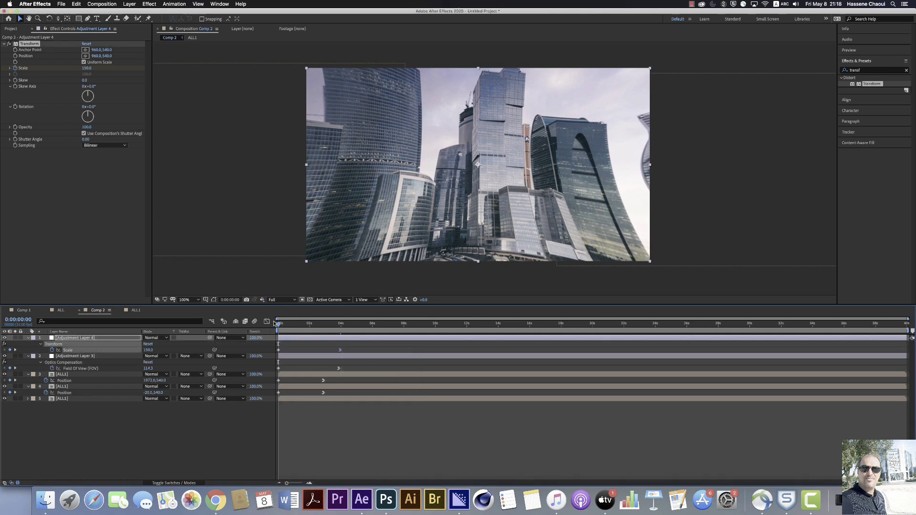
{"action": "left_click", "coordinate": [267, 321]}
{"action": "left_click_drag", "start_coordinate": [329, 346], "coordinate": [293, 345]}
{"action": "left_click", "coordinate": [266, 322]}
{"action": "left_click", "coordinate": [225, 399]}
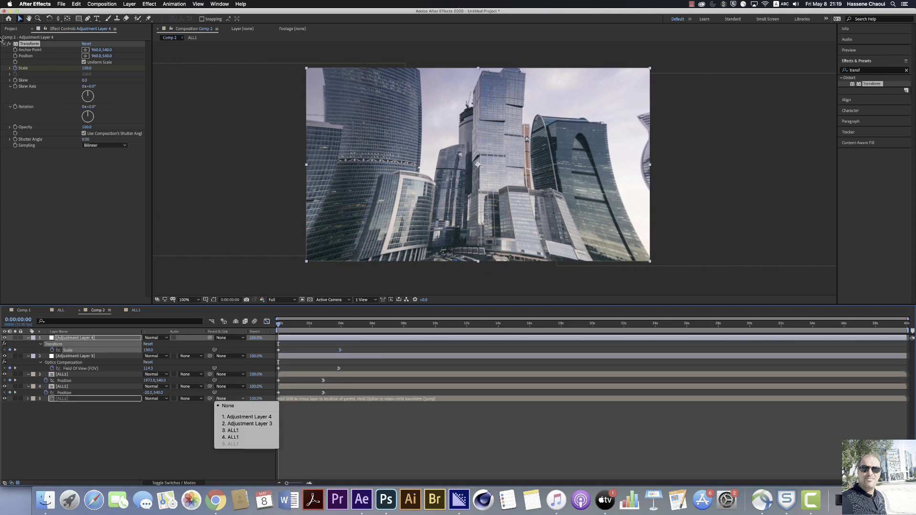
{"action": "left_click", "coordinate": [20, 90]}
Place LL 13.mov as the uppermost layer of Comp 2 and set its blending mode to Add
{"action": "left_click", "coordinate": [11, 29]}
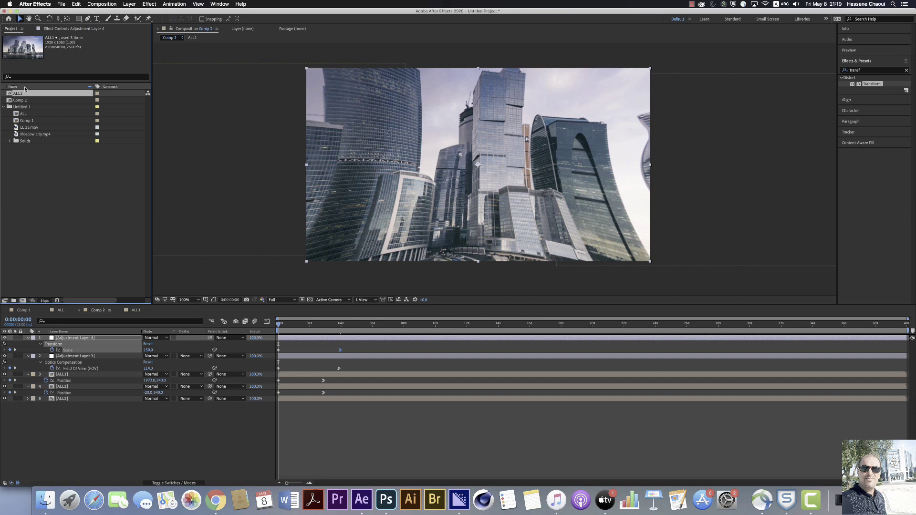
{"action": "left_click", "coordinate": [31, 127]}
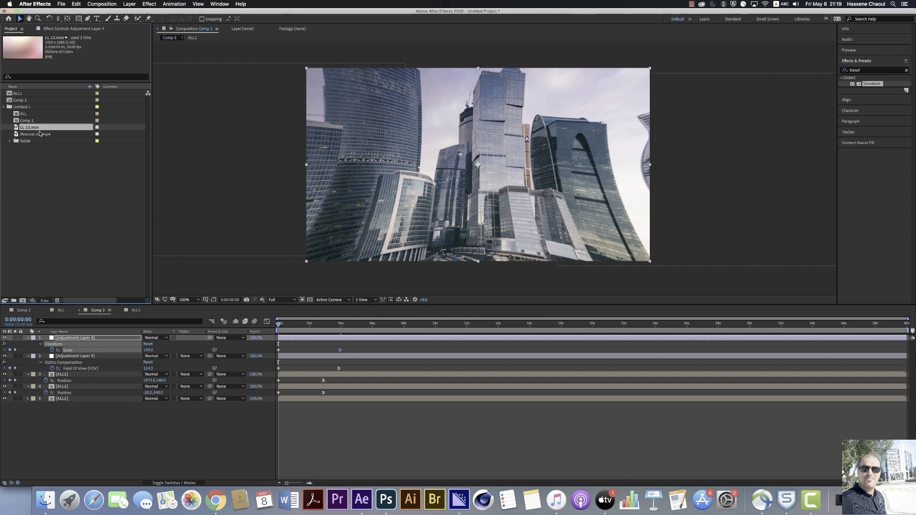
{"action": "left_click", "coordinate": [136, 311]}
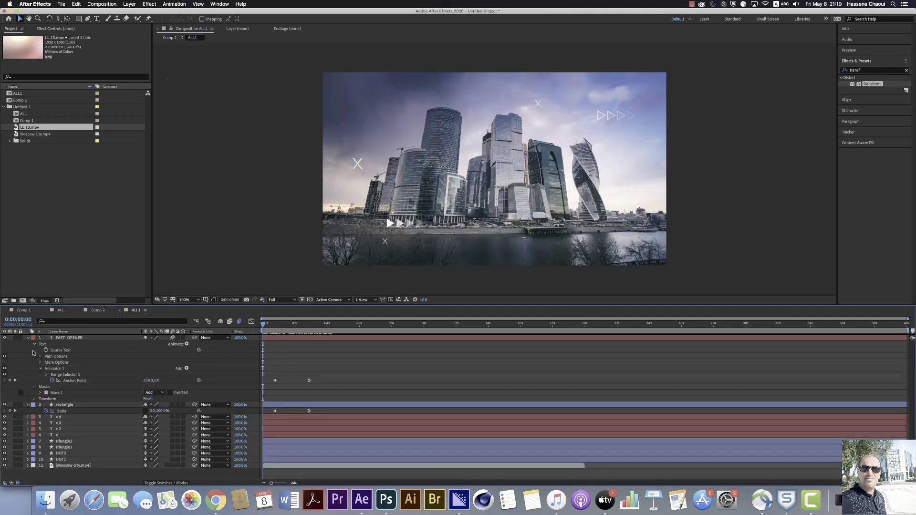
{"action": "left_click", "coordinate": [98, 311]}
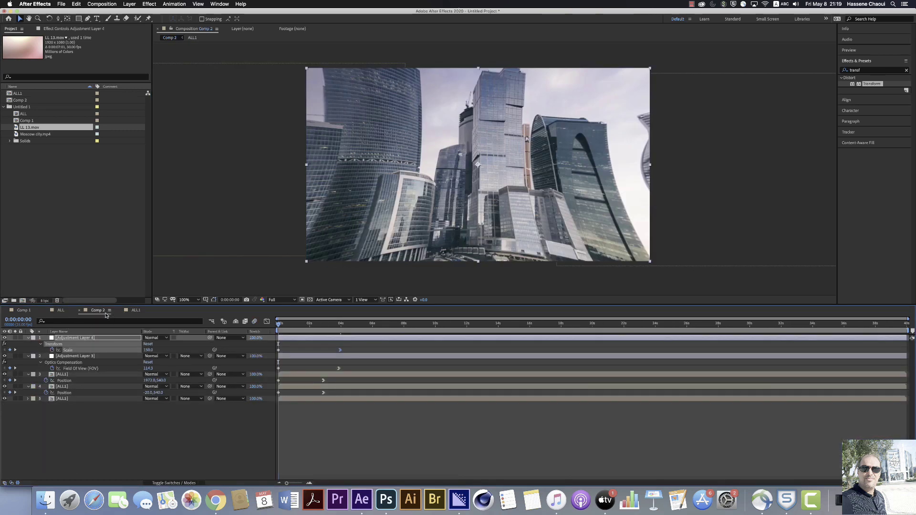
{"action": "left_click", "coordinate": [39, 128]}
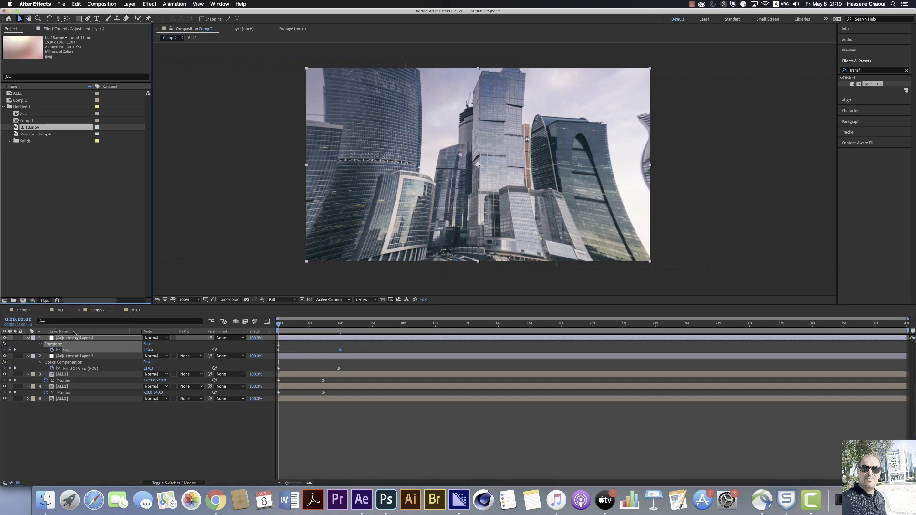
{"action": "left_click_drag", "start_coordinate": [74, 334], "coordinate": [96, 336]}
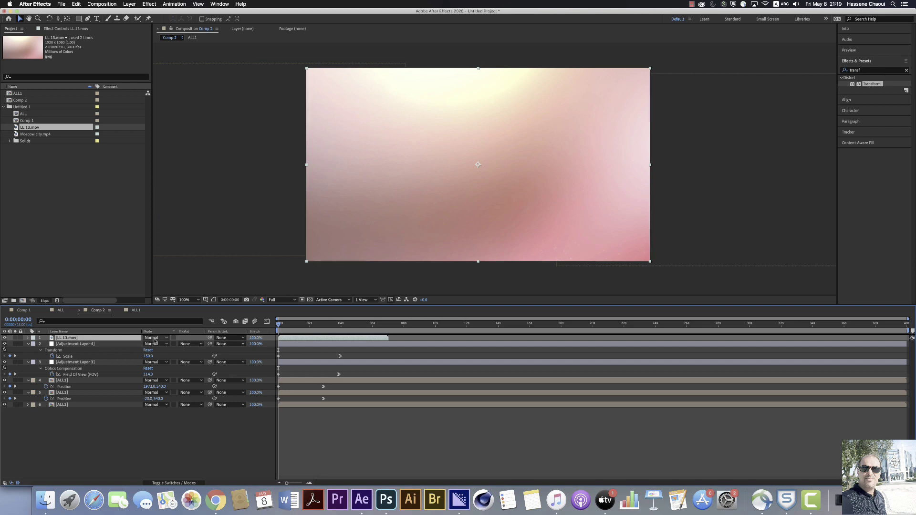
{"action": "left_click", "coordinate": [156, 338]}
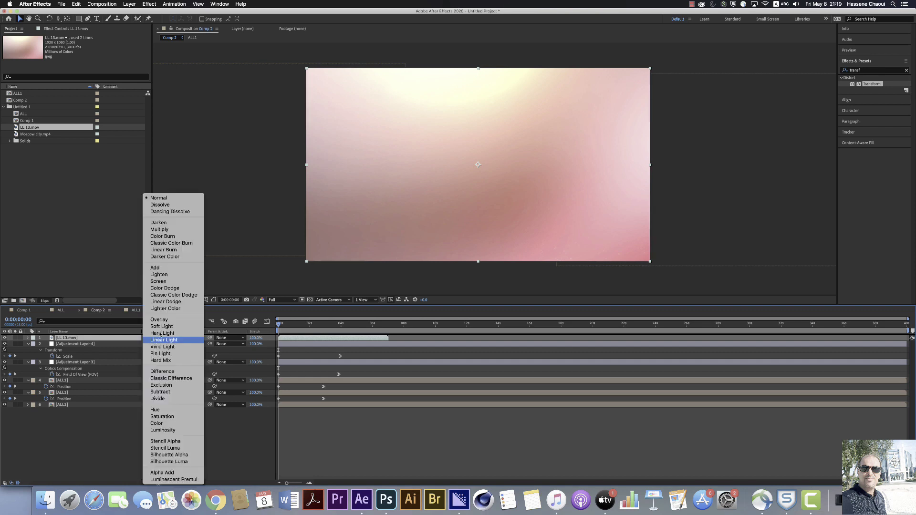
{"action": "left_click", "coordinate": [169, 268]}
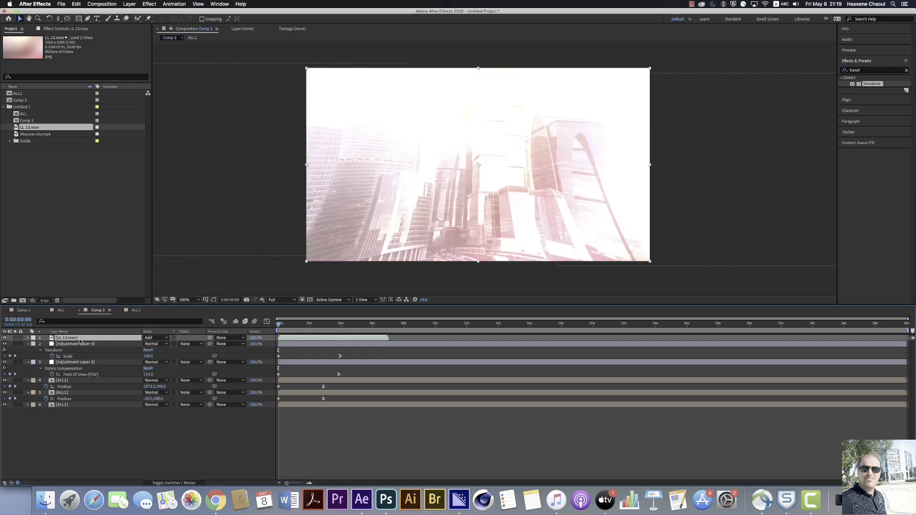
Keyframe the LL 13.mov layer's Opacity at 100% at 0:00:00:00 and at 20% at 0:00:02:16
{"action": "key", "text": "t"}
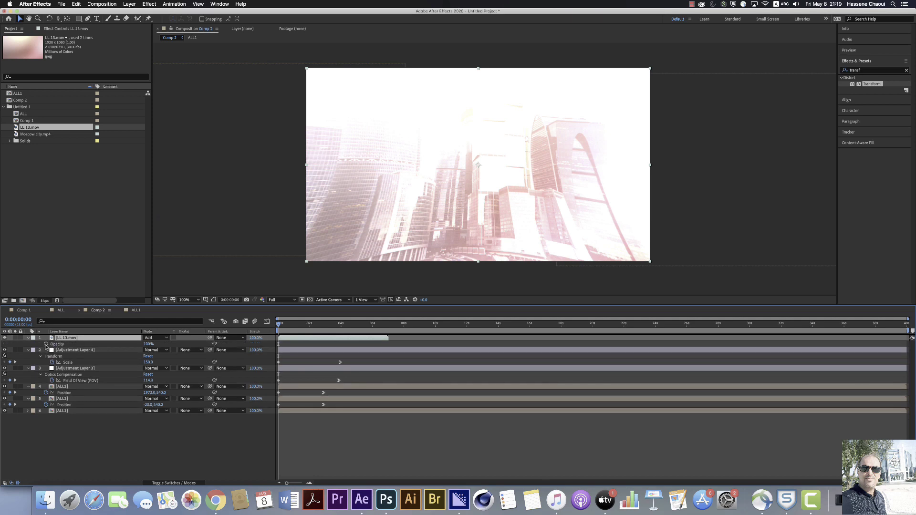
{"action": "left_click", "coordinate": [46, 344]}
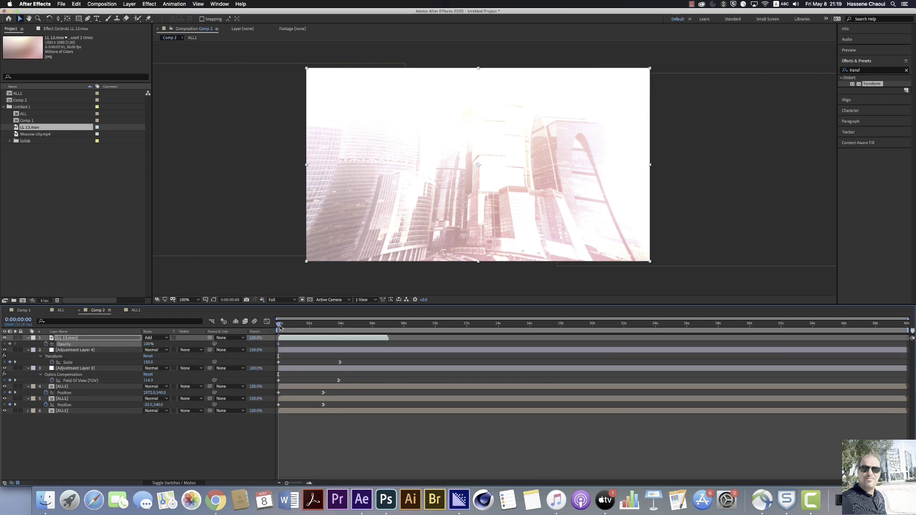
{"action": "left_click_drag", "start_coordinate": [279, 326], "coordinate": [319, 333]}
{"action": "left_click", "coordinate": [149, 344]}
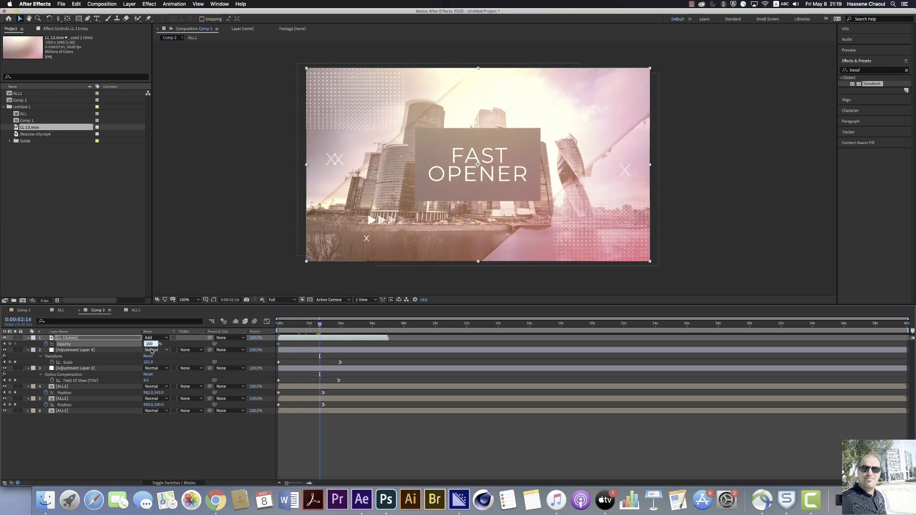
{"action": "type", "text": "2"}
{"action": "key", "text": "Return"}
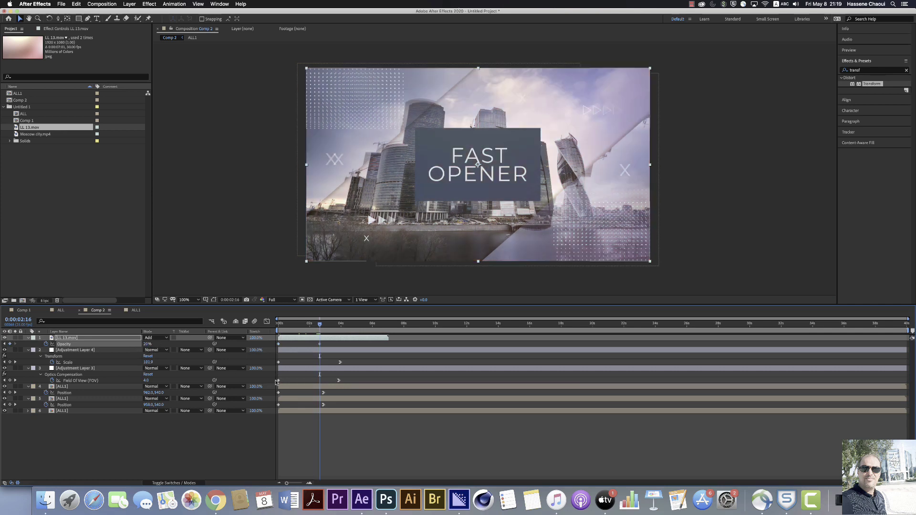
Preview Comp 2 from the start to check the light leak fading over the opener
{"action": "left_click", "coordinate": [279, 326]}
{"action": "key", "text": "space"}
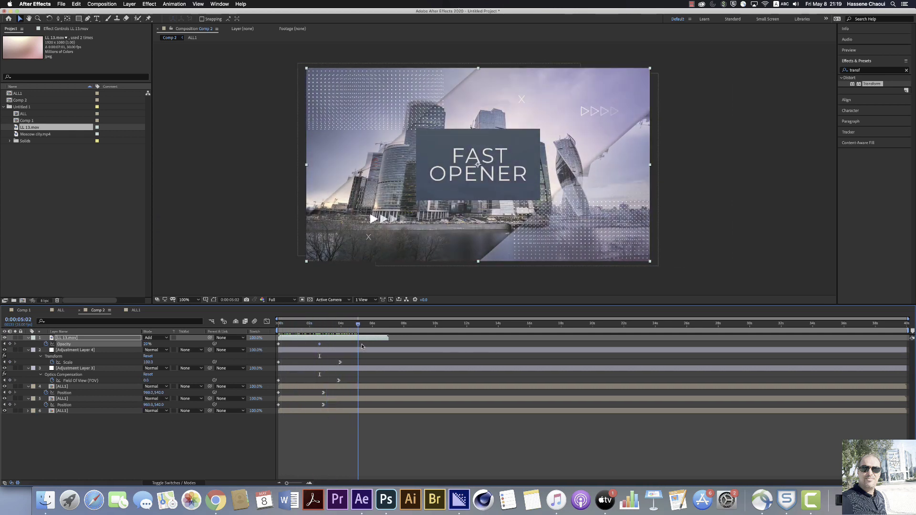
{"action": "key", "text": "space"}
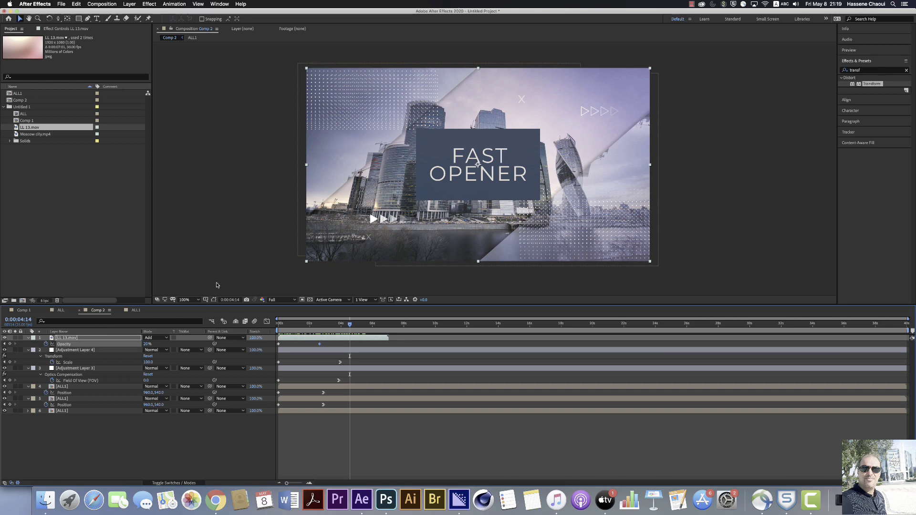
Add a Drop Shadow effect to the rectangle layer in ALL1 with Distance 11 and Softness 13
{"action": "left_click", "coordinate": [136, 311]}
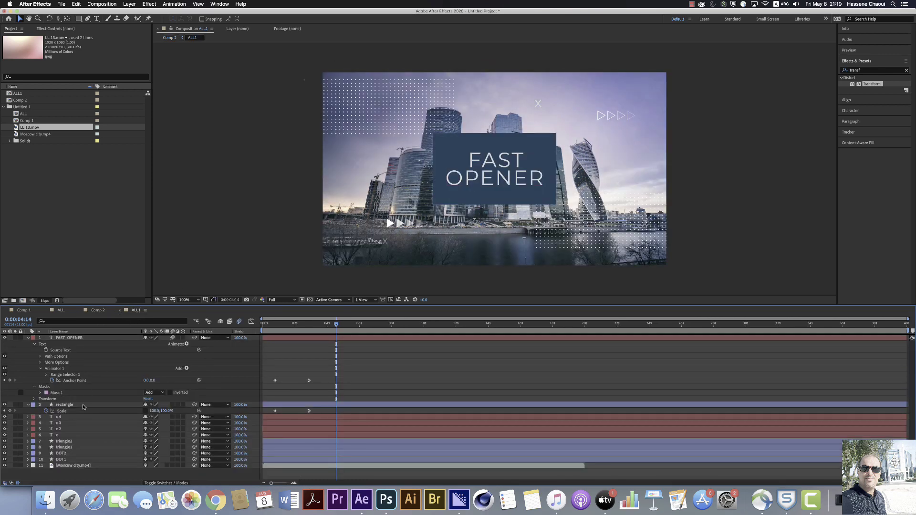
{"action": "left_click", "coordinate": [67, 405]}
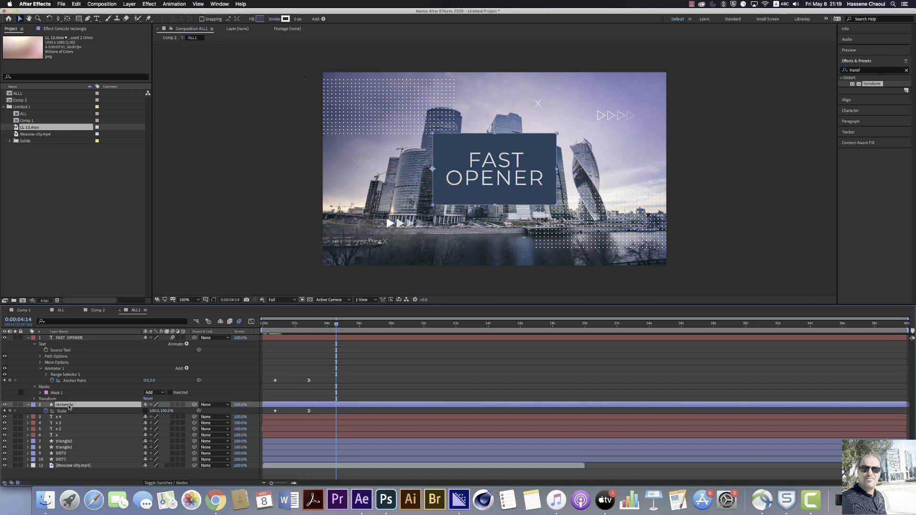
{"action": "left_click", "coordinate": [158, 4]}
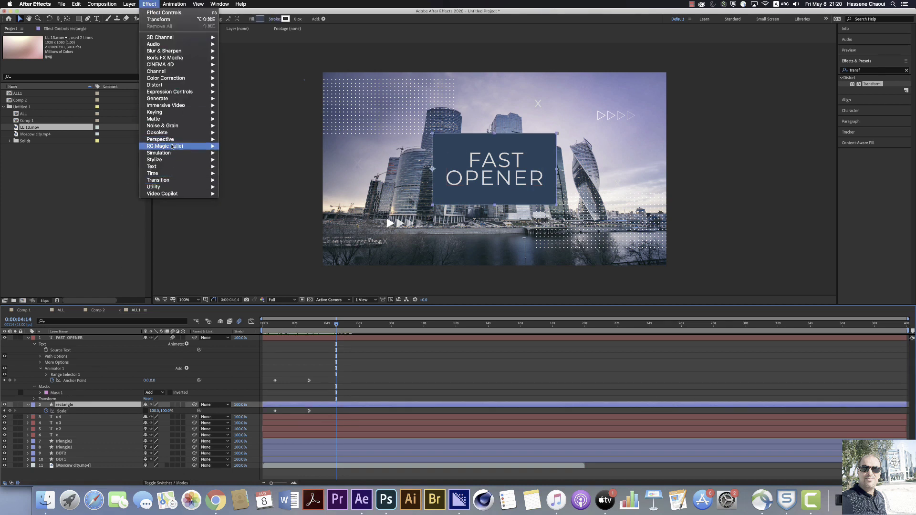
{"action": "mouse_move", "coordinate": [191, 140]}
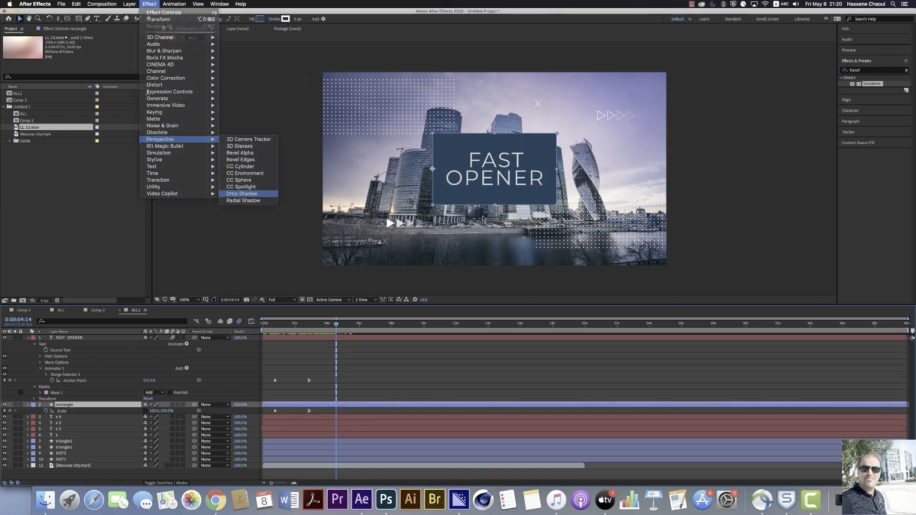
{"action": "left_click", "coordinate": [242, 193]}
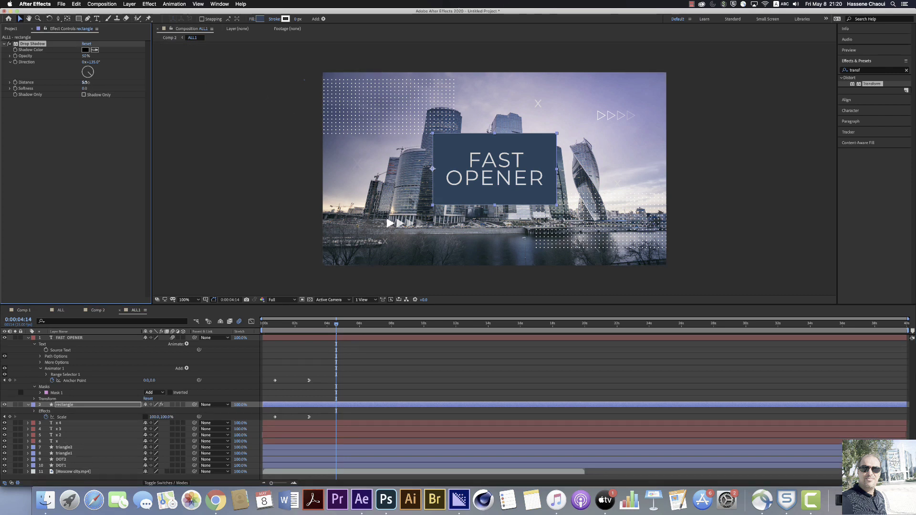
{"action": "left_click_drag", "start_coordinate": [85, 82], "coordinate": [88, 82]}
Scrub through Comp 2 between about four and five seconds to examine the rectangle's shadow and the graphic elements
{"action": "left_click", "coordinate": [97, 310]}
{"action": "left_click_drag", "start_coordinate": [349, 324], "coordinate": [362, 338]}
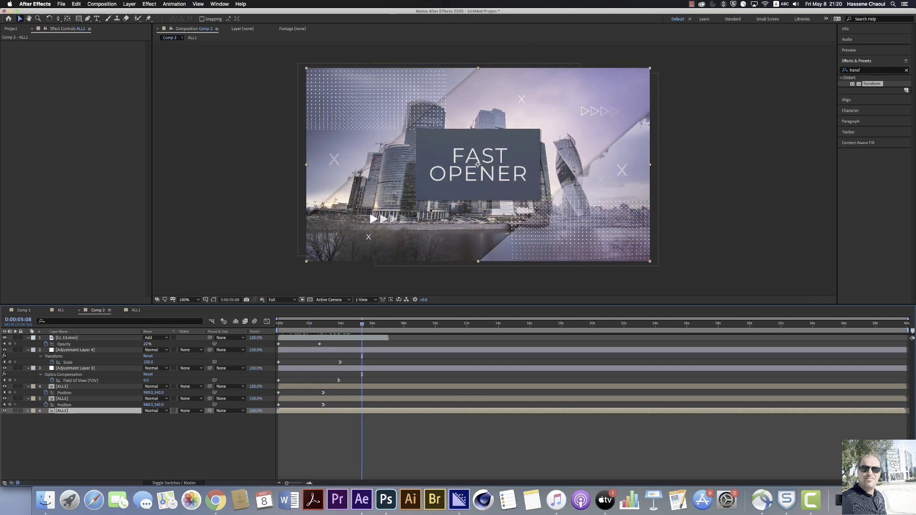
{"action": "mouse_move", "coordinate": [343, 325]}
{"action": "left_mouse_down"}
{"action": "mouse_move", "coordinate": [323, 326]}
{"action": "mouse_move", "coordinate": [361, 326]}
{"action": "left_mouse_up"}
Hide the DOT1 and DOT2 layers in the ALL1 composition
{"action": "left_click", "coordinate": [136, 311]}
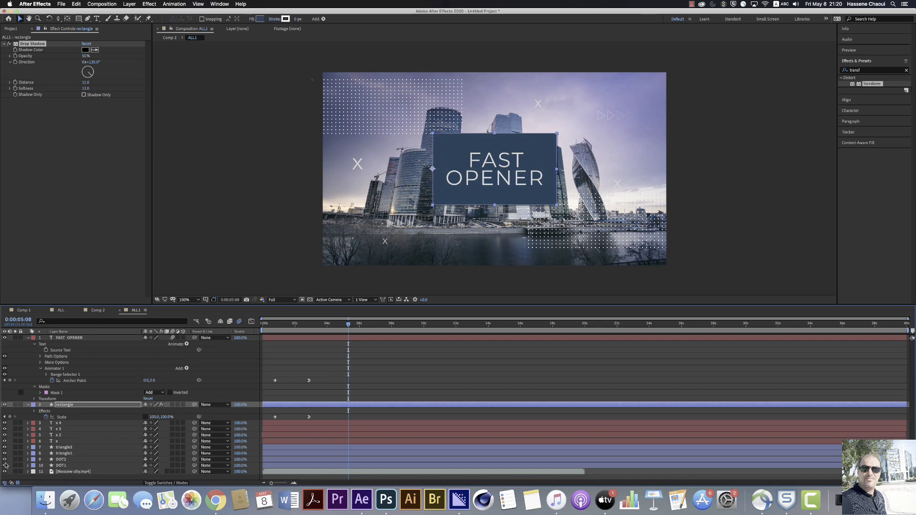
{"action": "left_click_drag", "start_coordinate": [6, 466], "coordinate": [5, 467]}
{"action": "left_click", "coordinate": [98, 310]}
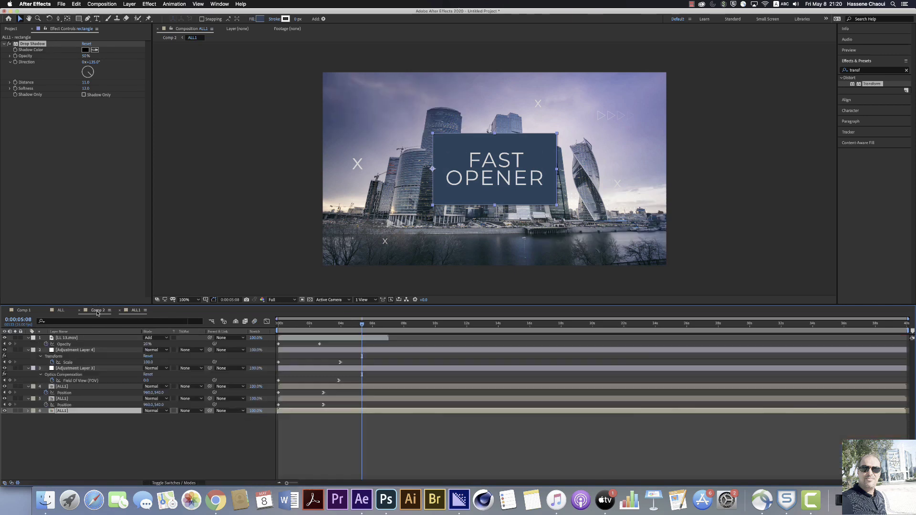
Preview the ALL1 composition from the start without the dot patterns
{"action": "left_click", "coordinate": [137, 311]}
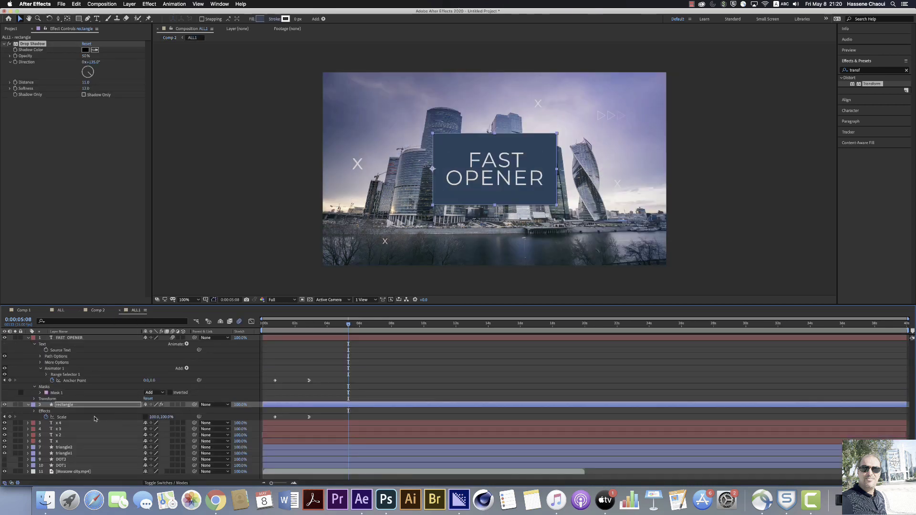
{"action": "left_click", "coordinate": [266, 327]}
{"action": "key", "text": "space"}
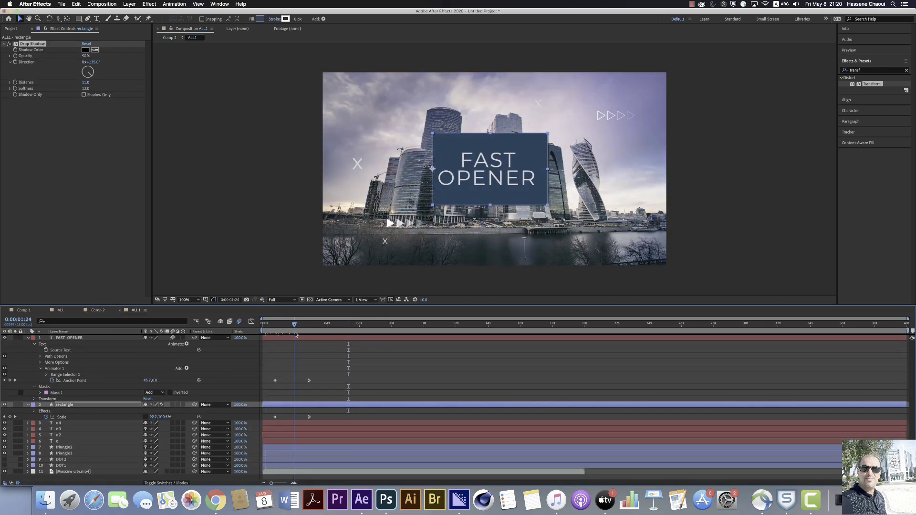
{"action": "key", "text": "space"}
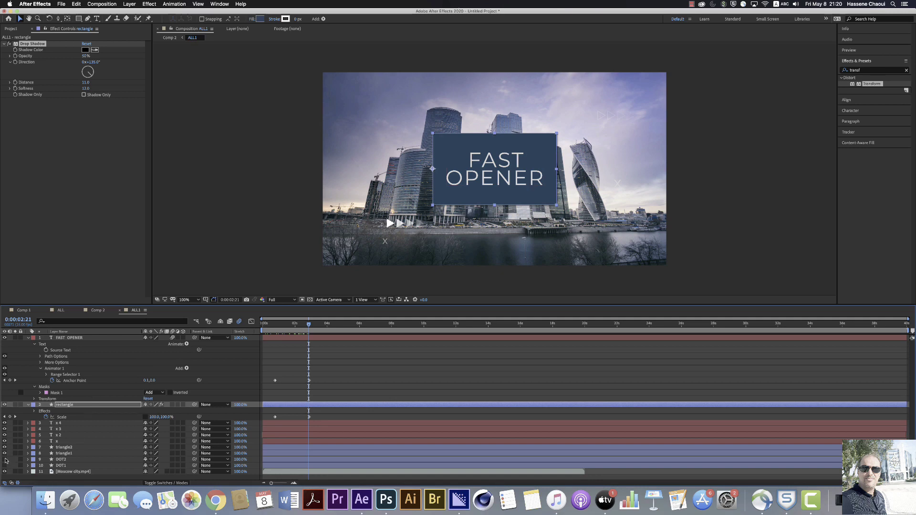
Preview the start of ALL1, and scrub Comp 2 from the start to about ten seconds to examine the dot patterns
{"action": "left_click", "coordinate": [270, 327]}
{"action": "key", "text": "space"}
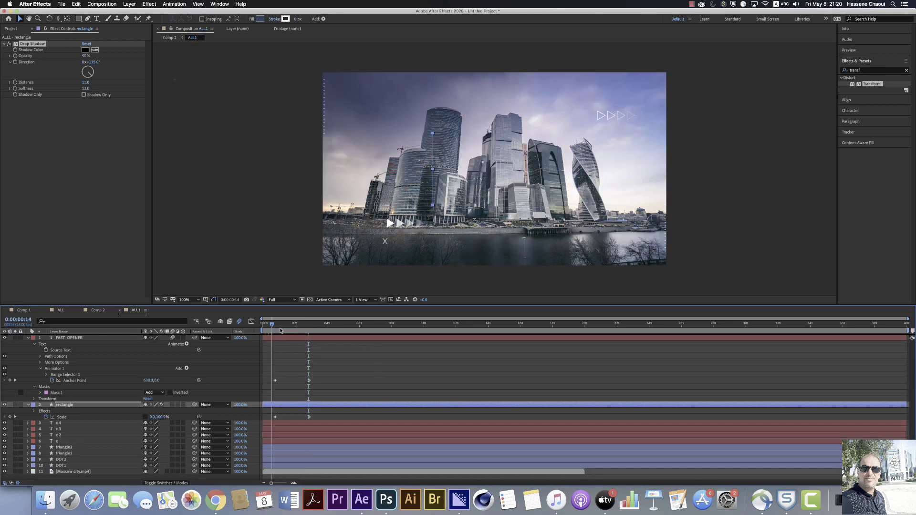
{"action": "key", "text": "space"}
{"action": "left_click", "coordinate": [98, 310]}
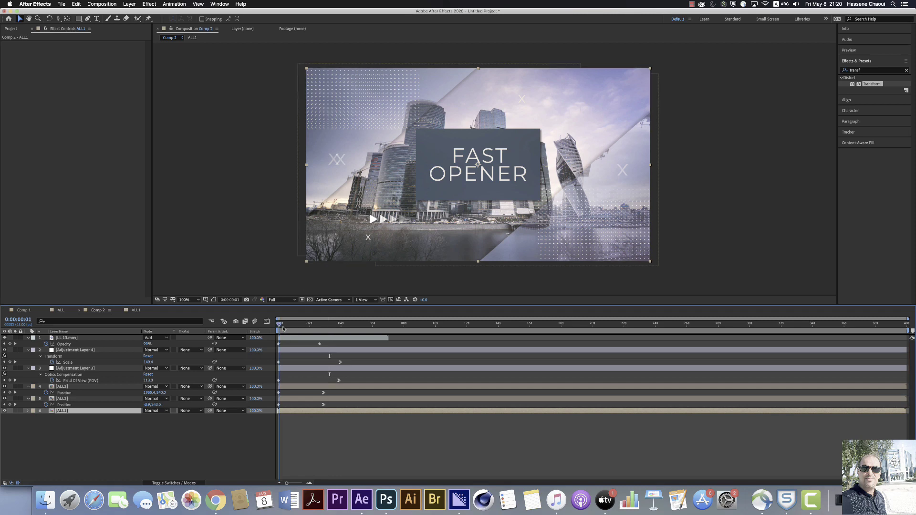
{"action": "left_click_drag", "start_coordinate": [279, 333], "coordinate": [439, 337]}
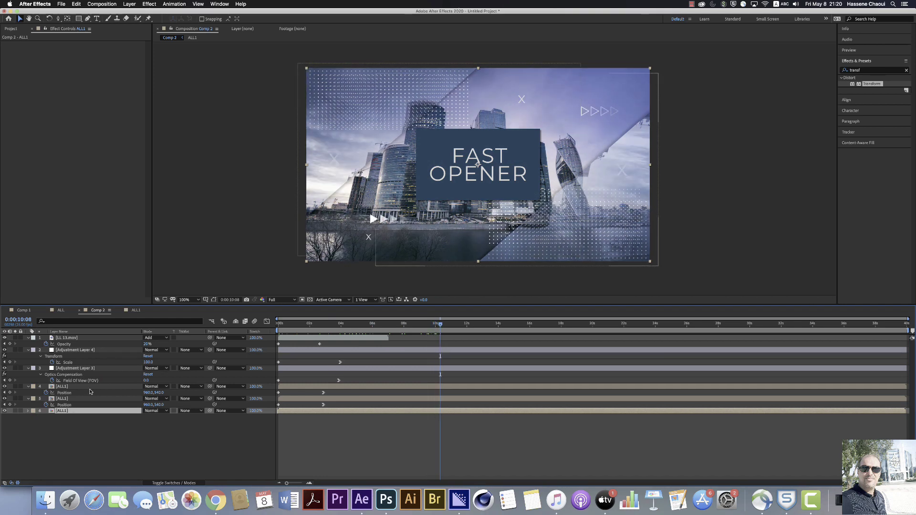
Lower the opacity of both the DOT1 and DOT2 layers in the ALL1 composition to about 33%
{"action": "left_click", "coordinate": [136, 312]}
{"action": "left_click", "coordinate": [62, 459]}
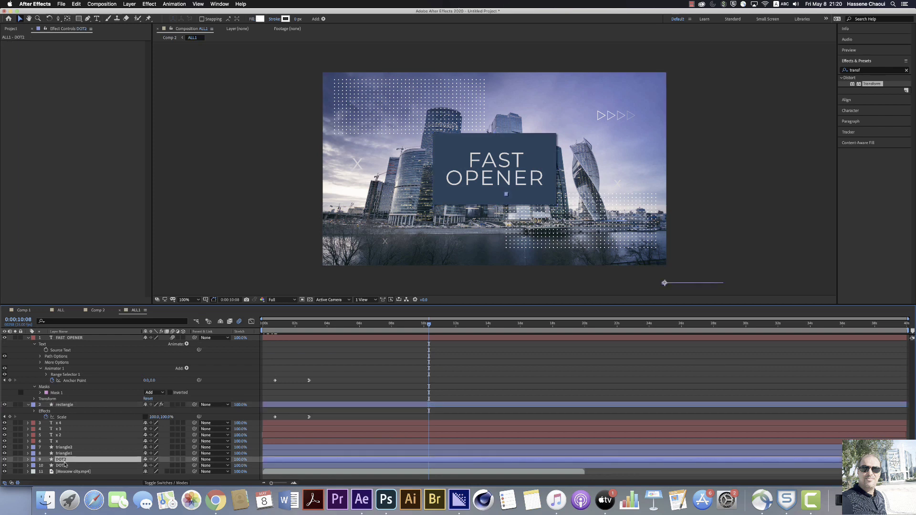
{"action": "left_click", "coordinate": [66, 466], "text": "shift"}
{"action": "key", "text": "t"}
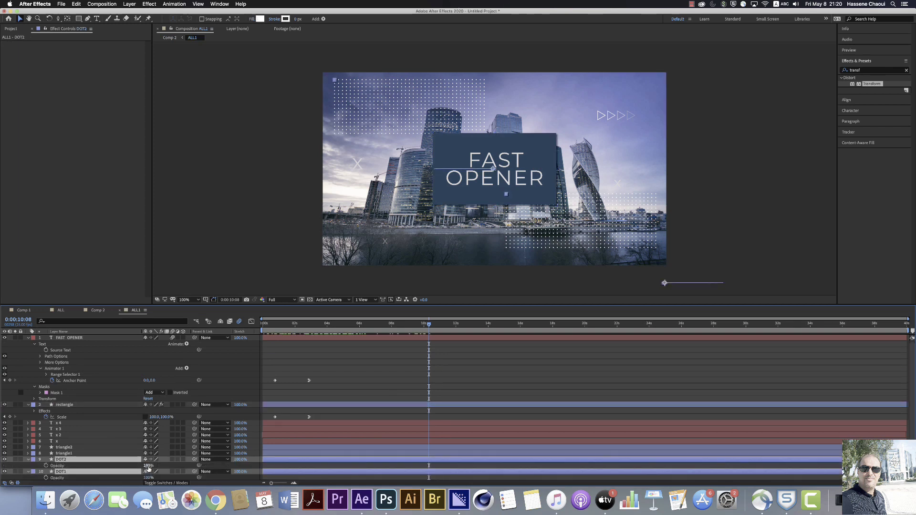
{"action": "left_click_drag", "start_coordinate": [149, 466], "coordinate": [141, 466]}
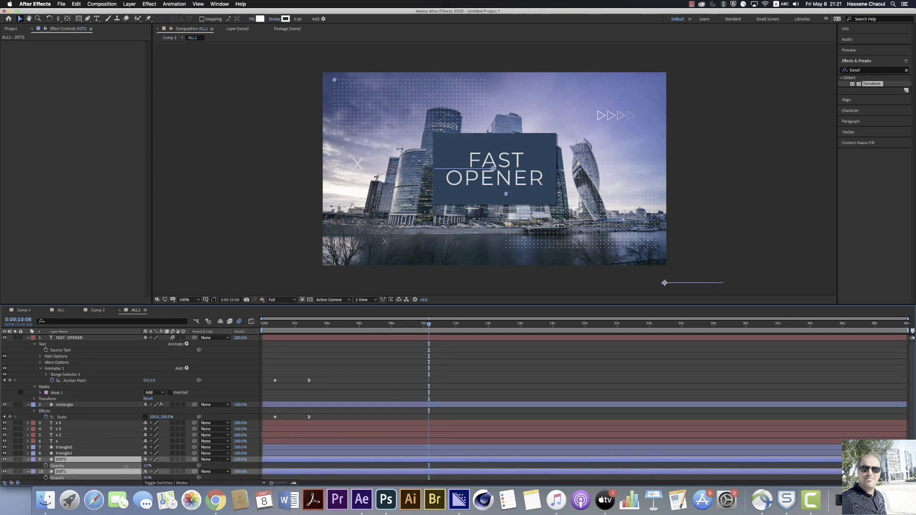
Scrub and play the first five seconds or so of Comp 2 to check the fainter dot patterns
{"action": "left_click", "coordinate": [98, 310]}
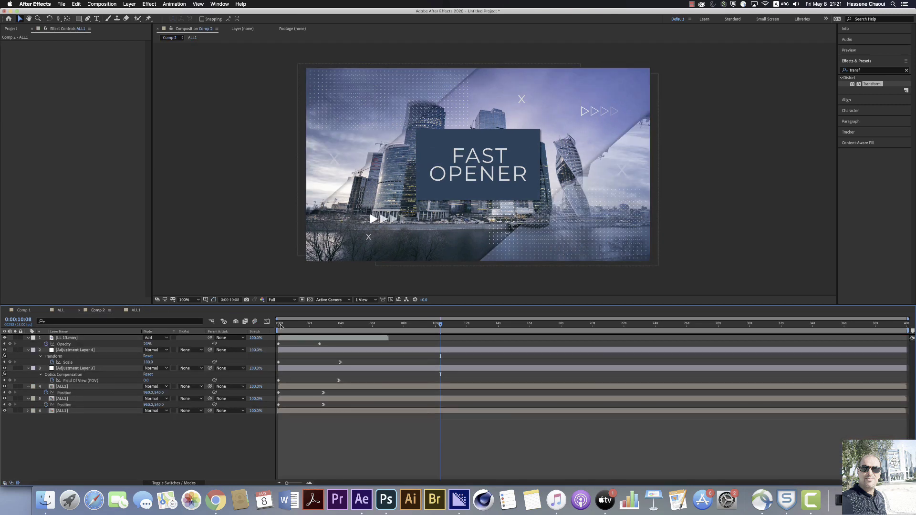
{"action": "left_click_drag", "start_coordinate": [280, 326], "coordinate": [356, 338]}
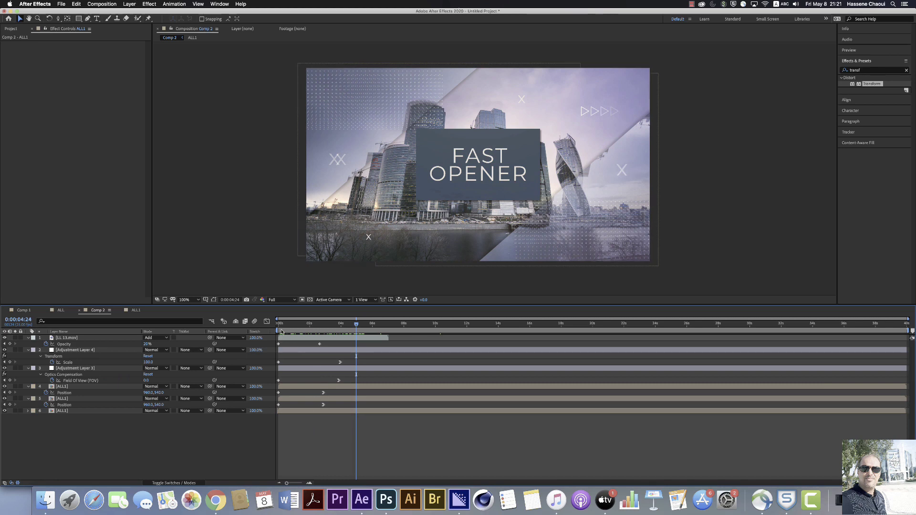
{"action": "left_click_drag", "start_coordinate": [356, 339], "coordinate": [320, 338]}
{"action": "key", "text": "space"}
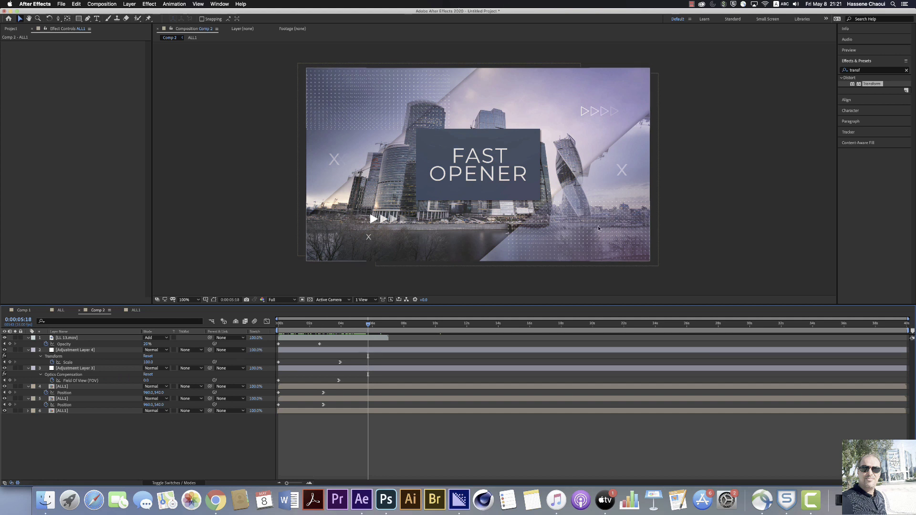
Compare the Comp 1, Comp 2 and ALL compositions, inspecting the FAST OPENER text layer in ALL
{"action": "left_click", "coordinate": [24, 310]}
{"action": "left_click", "coordinate": [98, 310]}
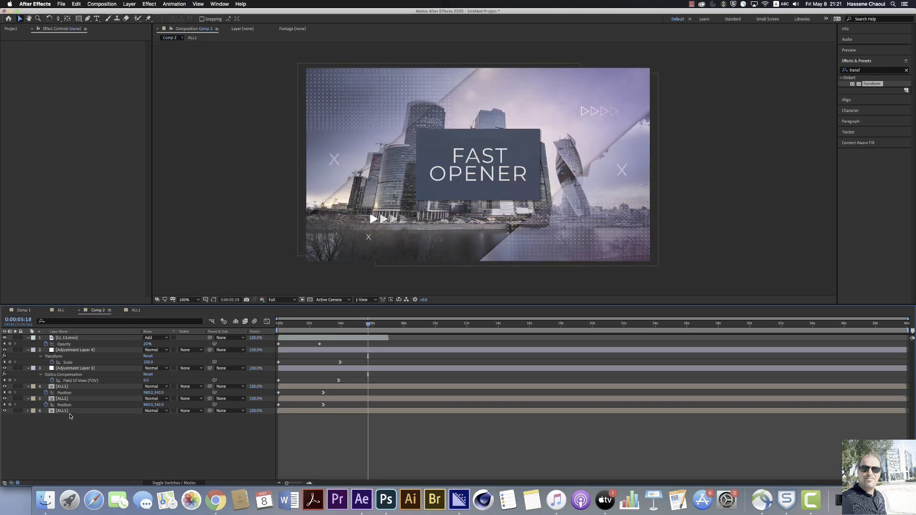
{"action": "left_click", "coordinate": [60, 310]}
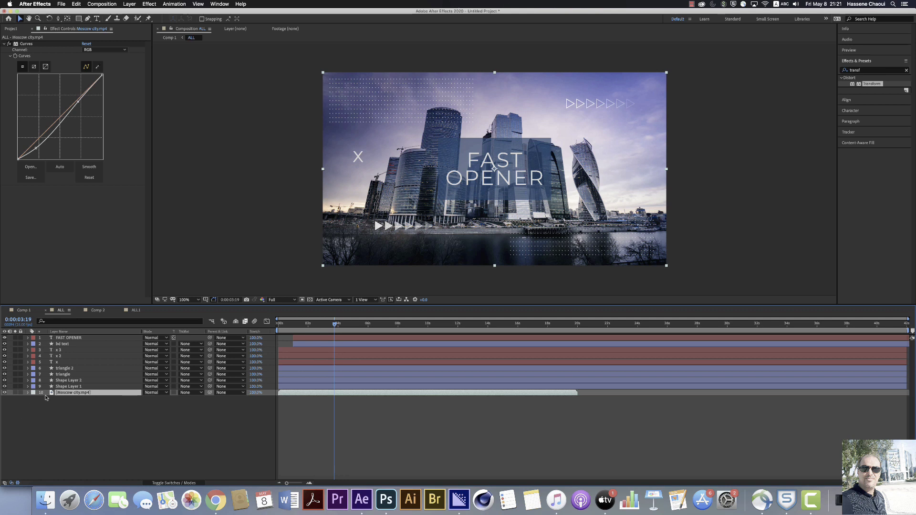
{"action": "left_click", "coordinate": [67, 338]}
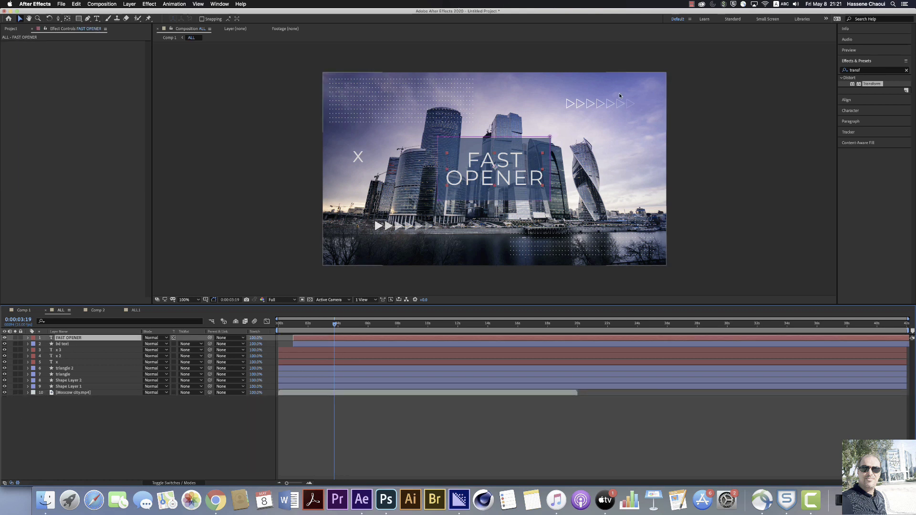
{"action": "left_click", "coordinate": [107, 436]}
Create a new composition named final with the HDTV 1080 25 preset and a duration of 0:00:40:00
{"action": "right_click", "coordinate": [25, 73]}
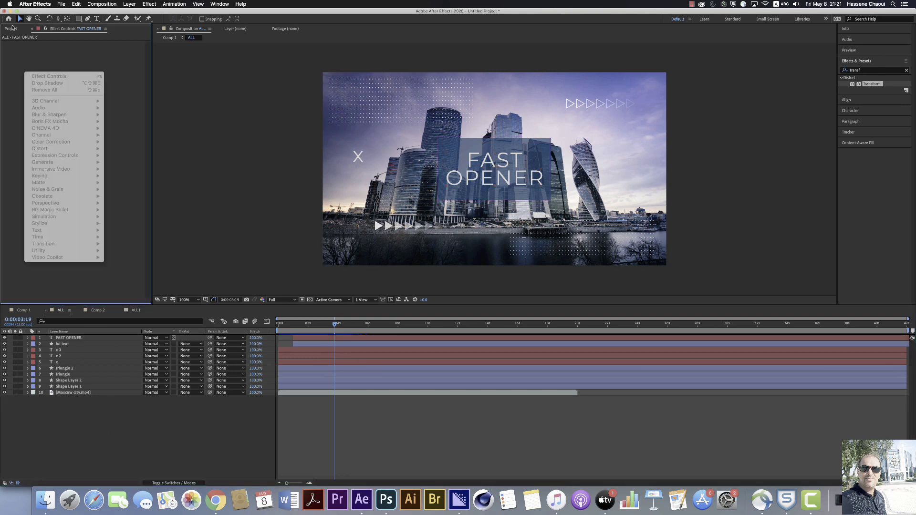
{"action": "left_click", "coordinate": [11, 28]}
{"action": "right_click", "coordinate": [35, 156]}
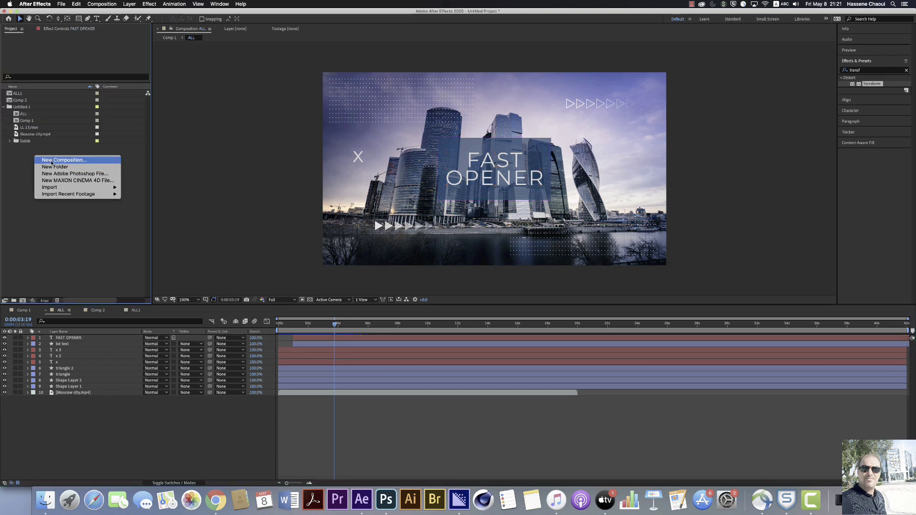
{"action": "left_click", "coordinate": [52, 160]}
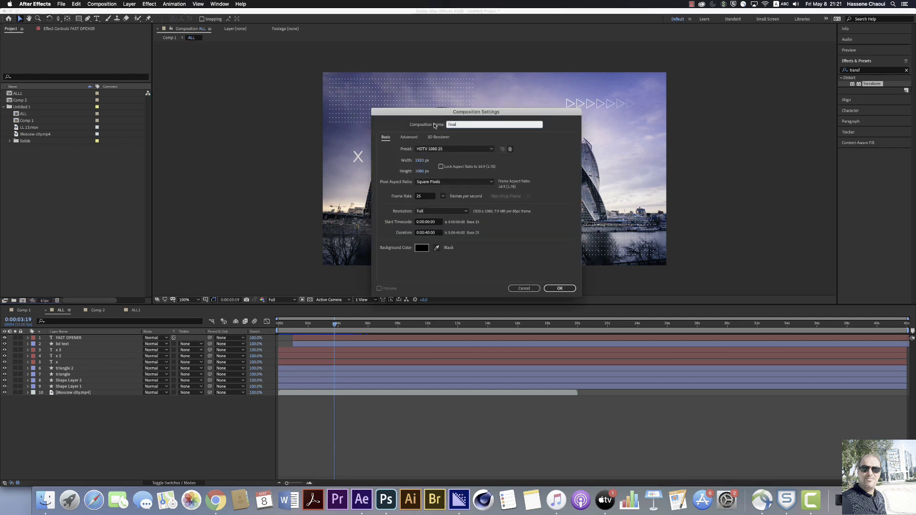
{"action": "left_click", "coordinate": [562, 289]}
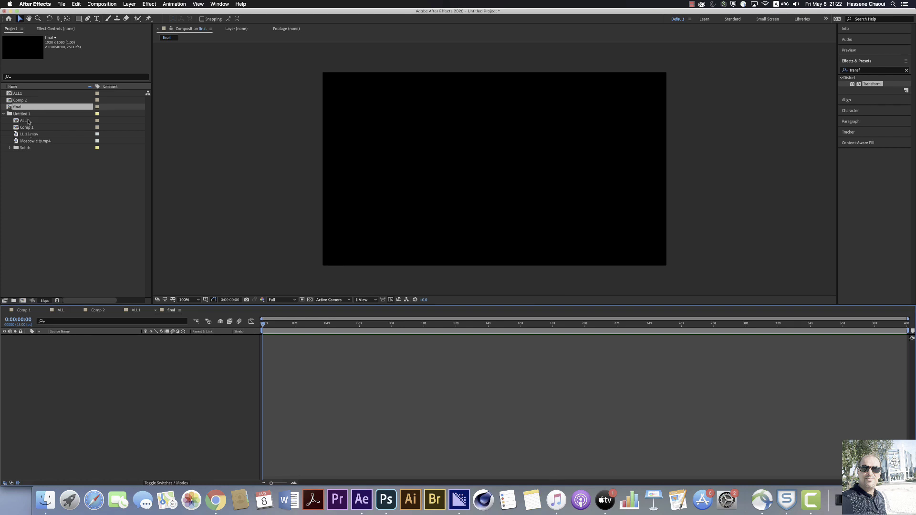
Add Comp 1 to the final composition from the start and Comp 2 above it, starting at about nine seconds
{"action": "left_click_drag", "start_coordinate": [30, 128], "coordinate": [68, 354]}
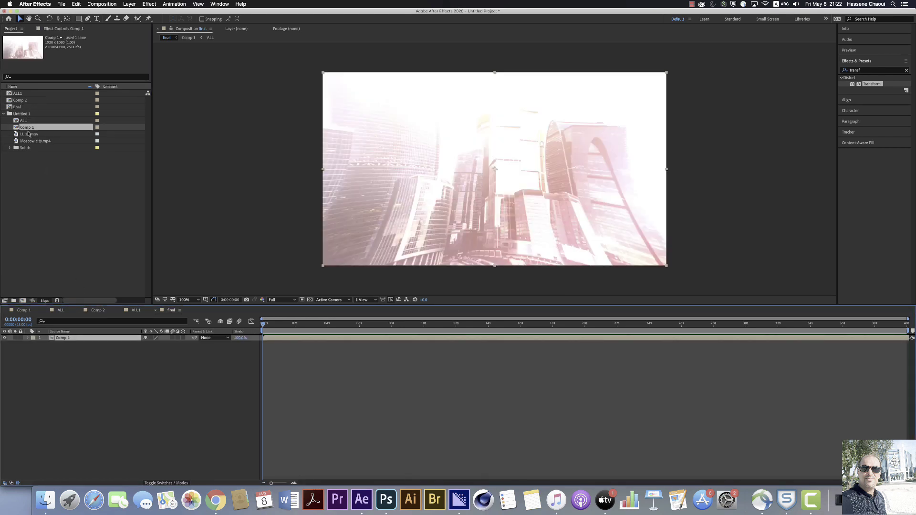
{"action": "left_click_drag", "start_coordinate": [24, 100], "coordinate": [405, 339]}
Scrub and play the final composition to compare the Comp 1 opener with the Comp 2 version up to about 14 seconds
{"action": "left_click_drag", "start_coordinate": [272, 330], "coordinate": [439, 347]}
{"action": "key", "text": "space"}
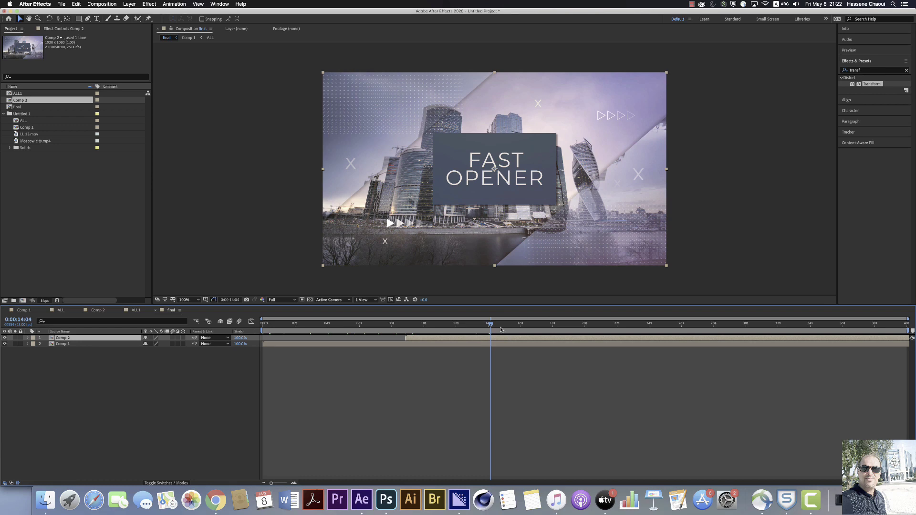
{"action": "left_click_drag", "start_coordinate": [279, 326], "coordinate": [406, 339]}
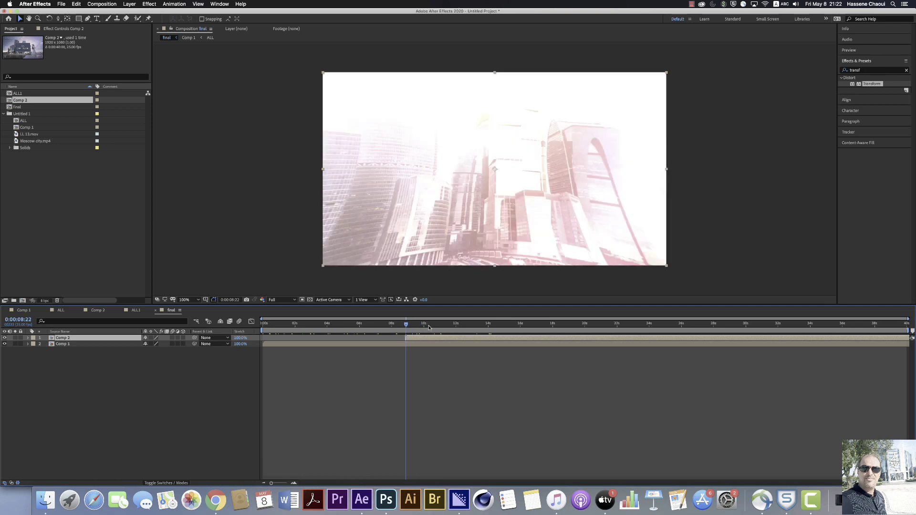
{"action": "left_click_drag", "start_coordinate": [298, 337], "coordinate": [470, 364]}
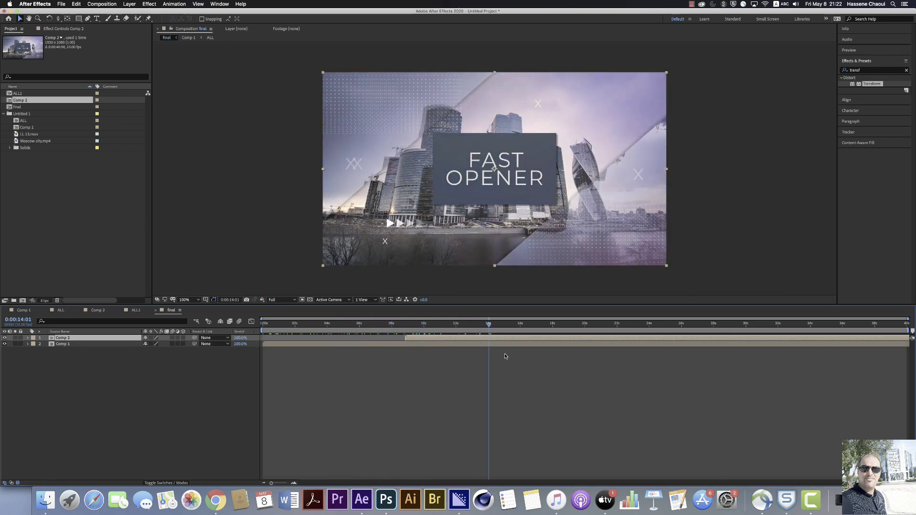
{"action": "left_click_drag", "start_coordinate": [274, 329], "coordinate": [344, 338]}
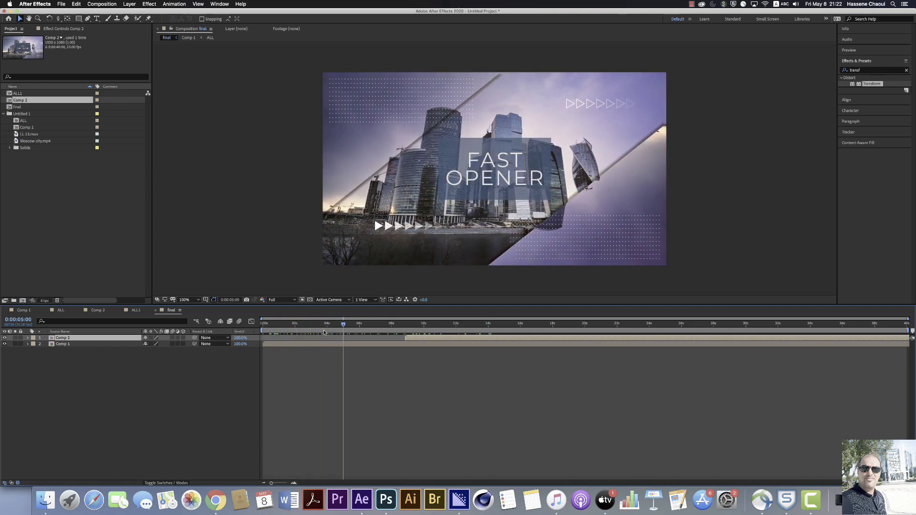
{"action": "key", "text": "space"}
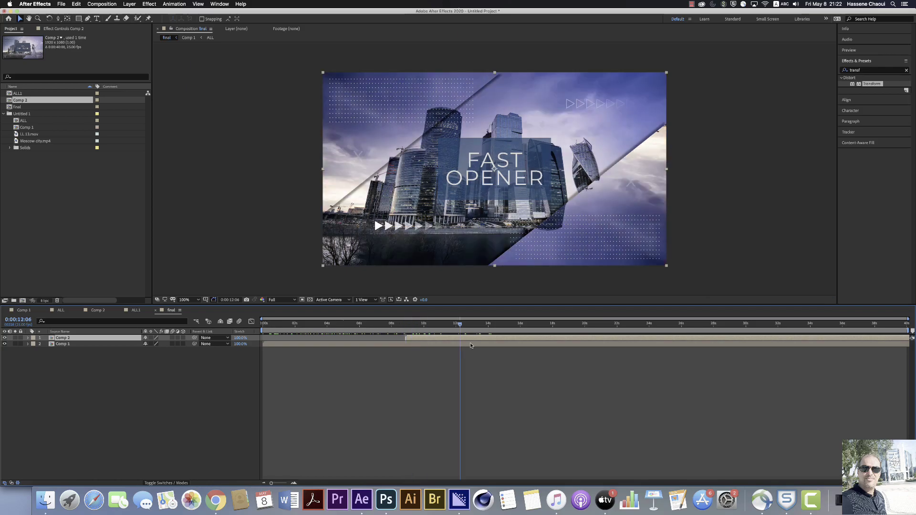